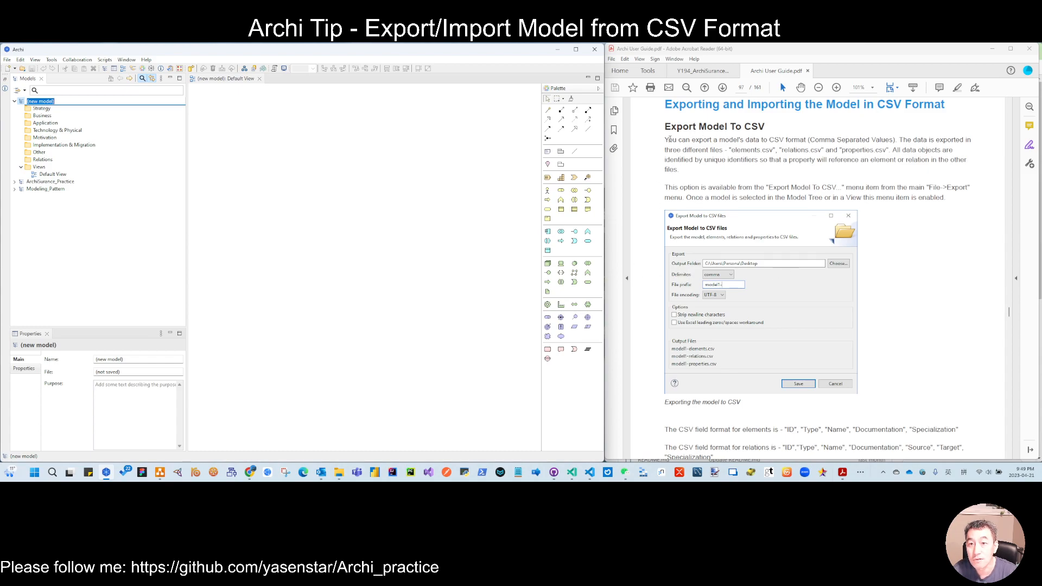
Step: Rename the new model as test_model
scroll(774, 307, "down", 5)
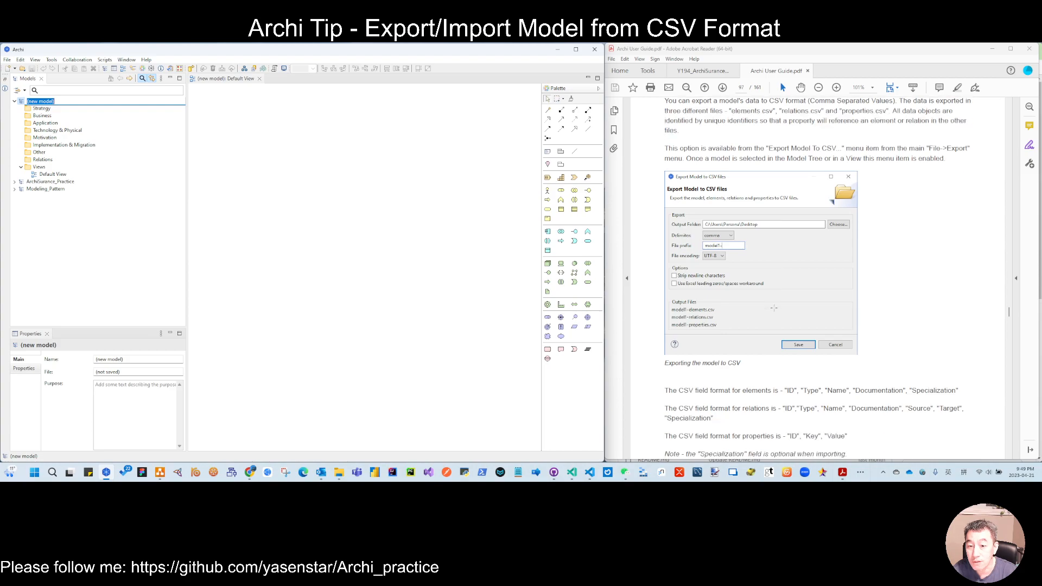
scroll(777, 305, "down", 13)
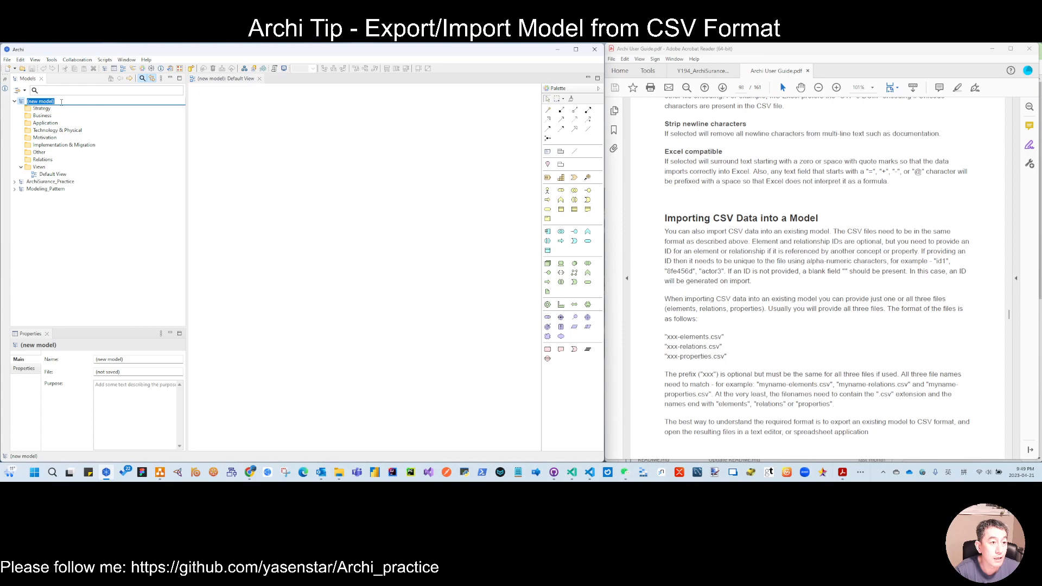
type("test_model")
key("Return")
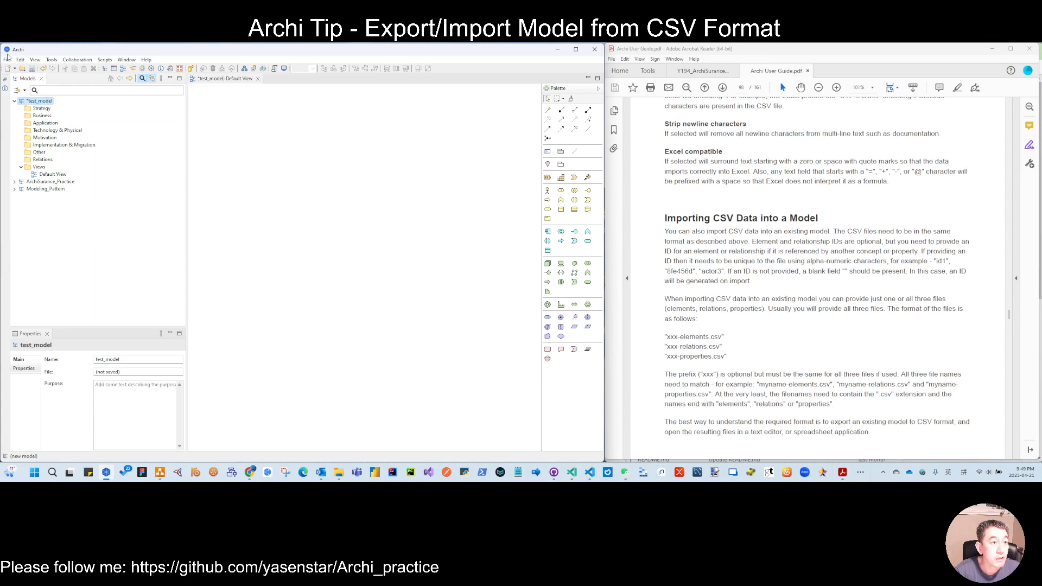
Step: Start saving test_model as a new file and browse to the C:\temp folder
left_click(7, 59)
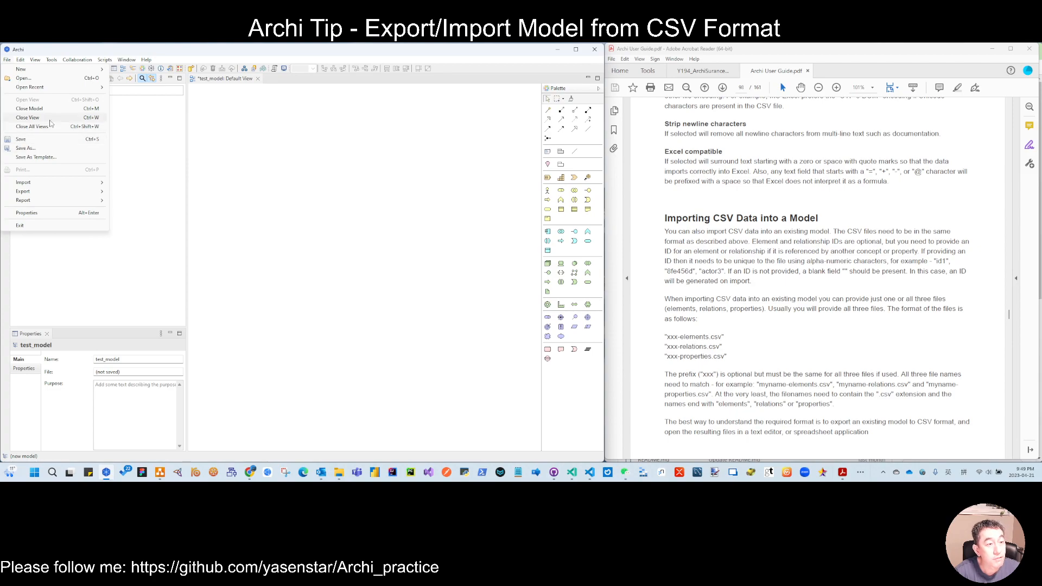
key("Escape")
left_click(7, 60)
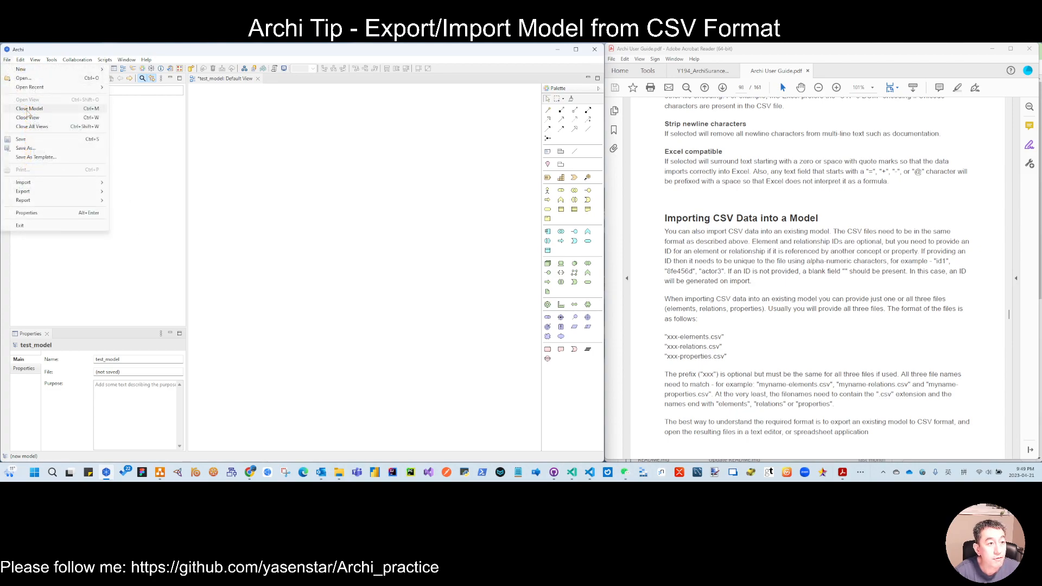
left_click(25, 148)
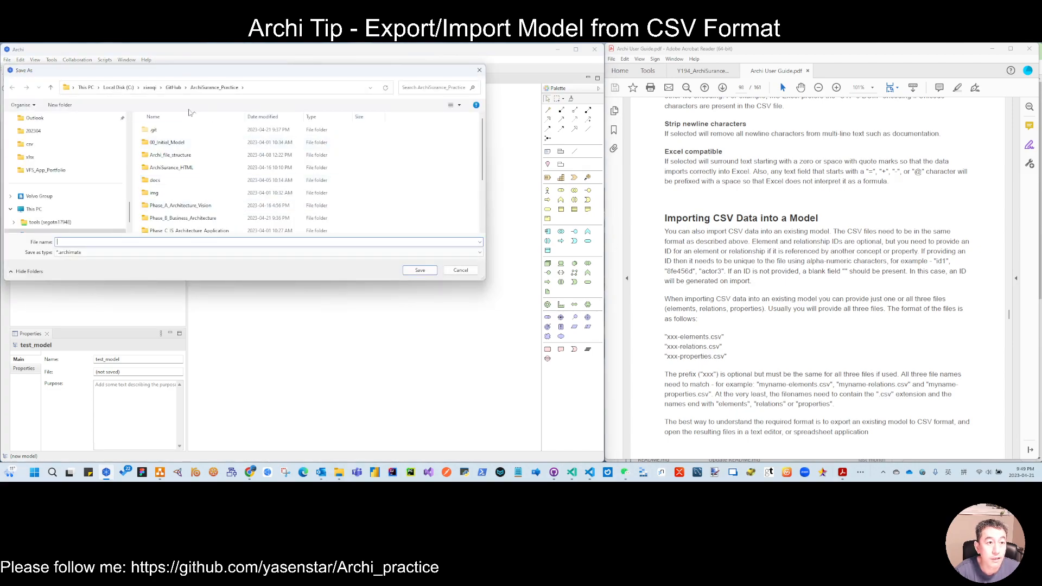
left_click(150, 87)
left_click(124, 90)
scroll(171, 209, "down", 3)
double_click(153, 190)
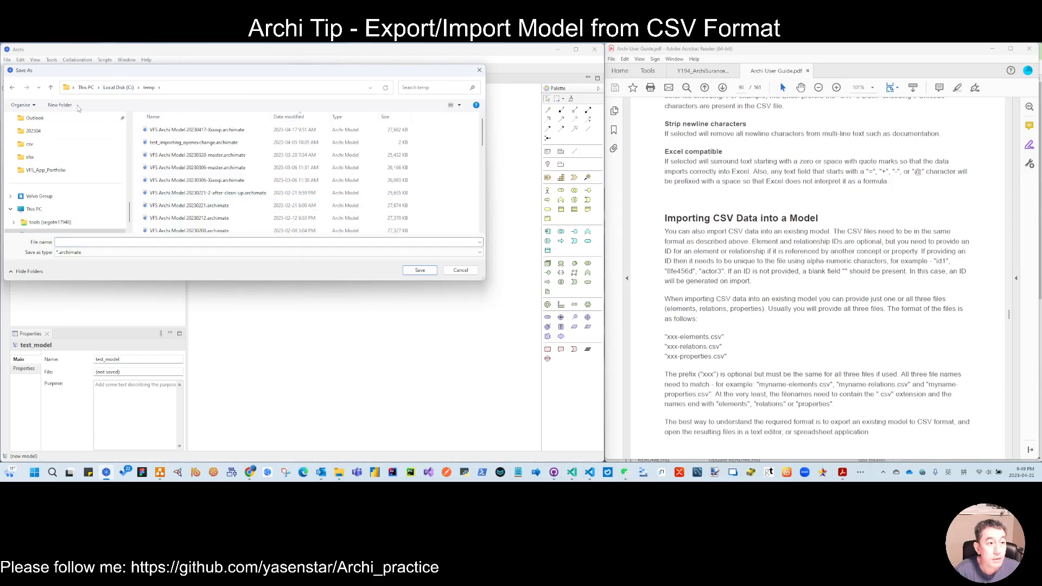
Step: Create a new folder named 20230421 inside C:\temp
left_click(57, 107)
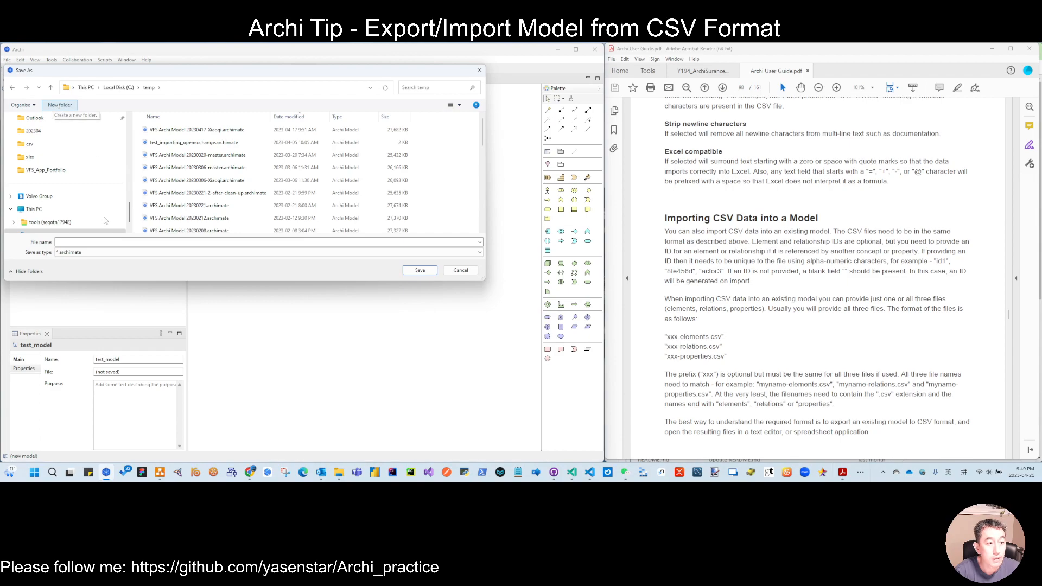
left_click(102, 240)
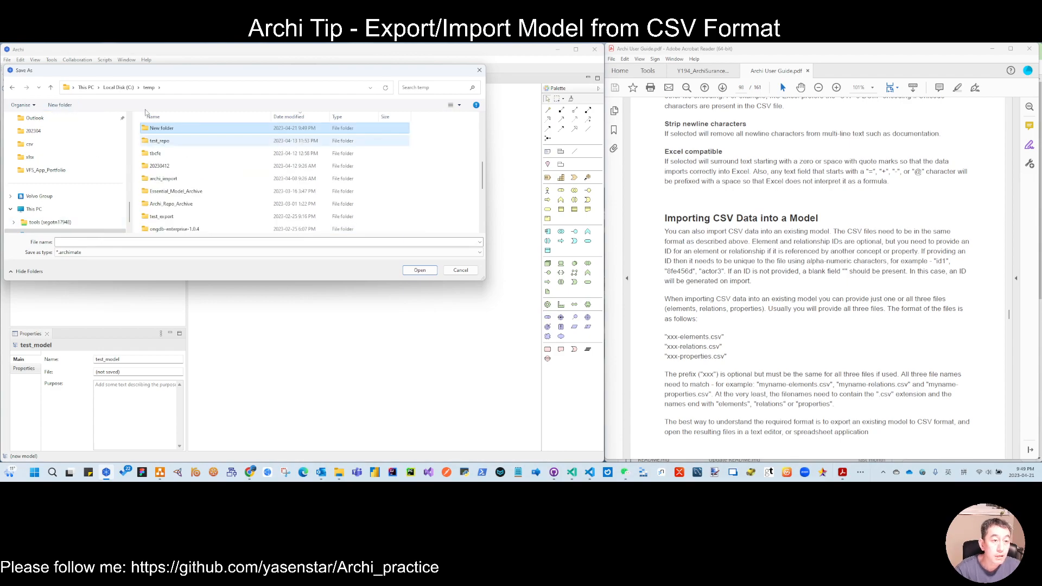
left_click(160, 130)
type("202")
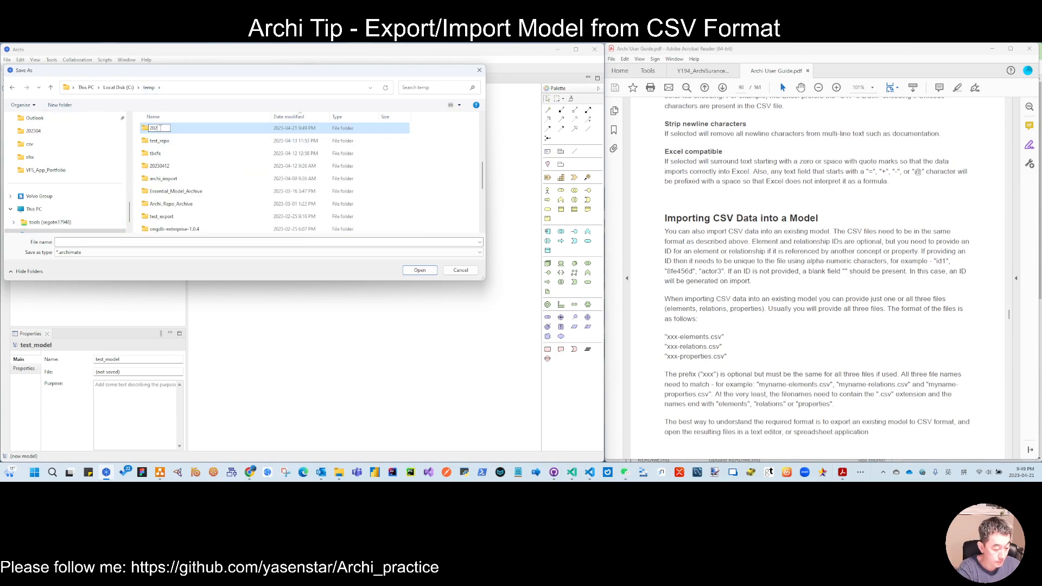
type("30421")
key("Return")
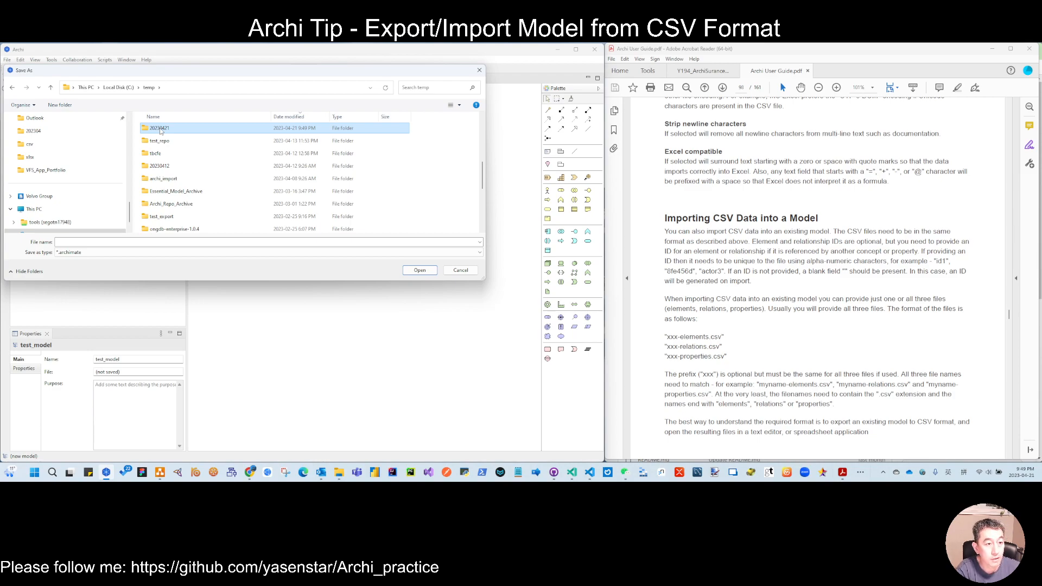
Step: Save the model in C:\temp under the file name testmodel
left_click(105, 241)
type("test")
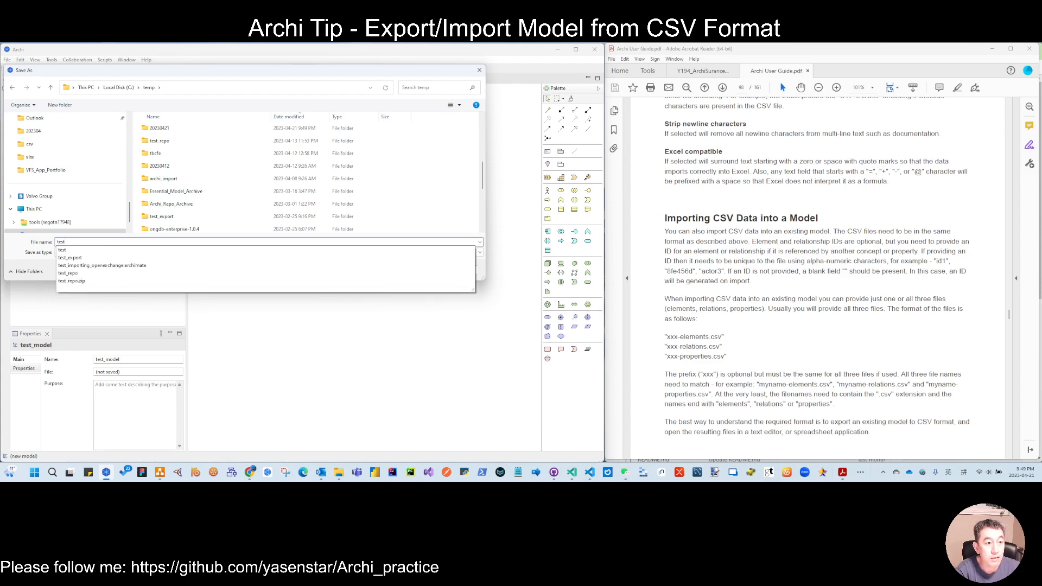
type("model")
key("Return")
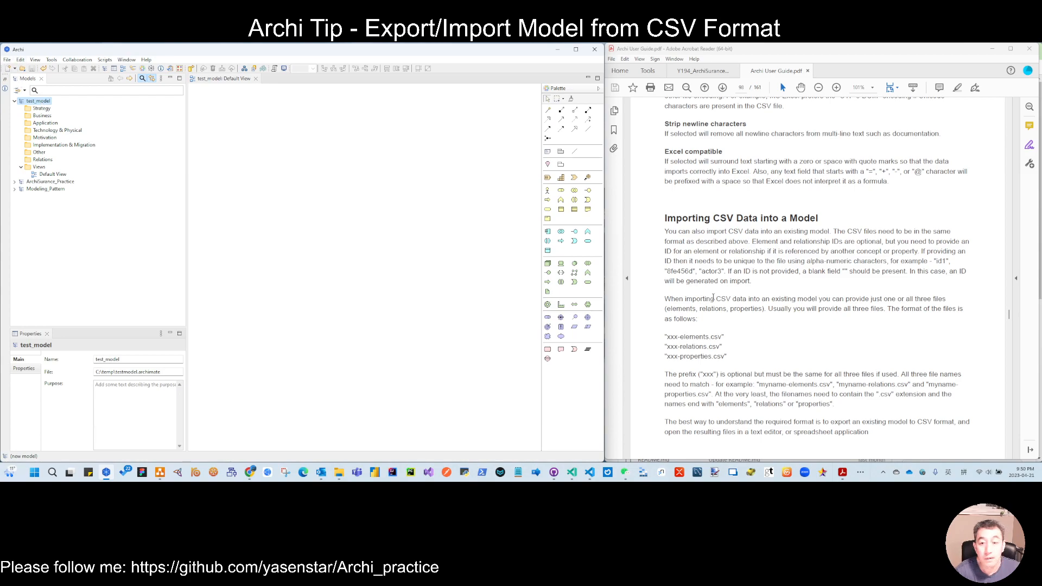
Step: Start exporting test_model to CSV and choose C:\temp\20230421 as the output folder
left_click(7, 60)
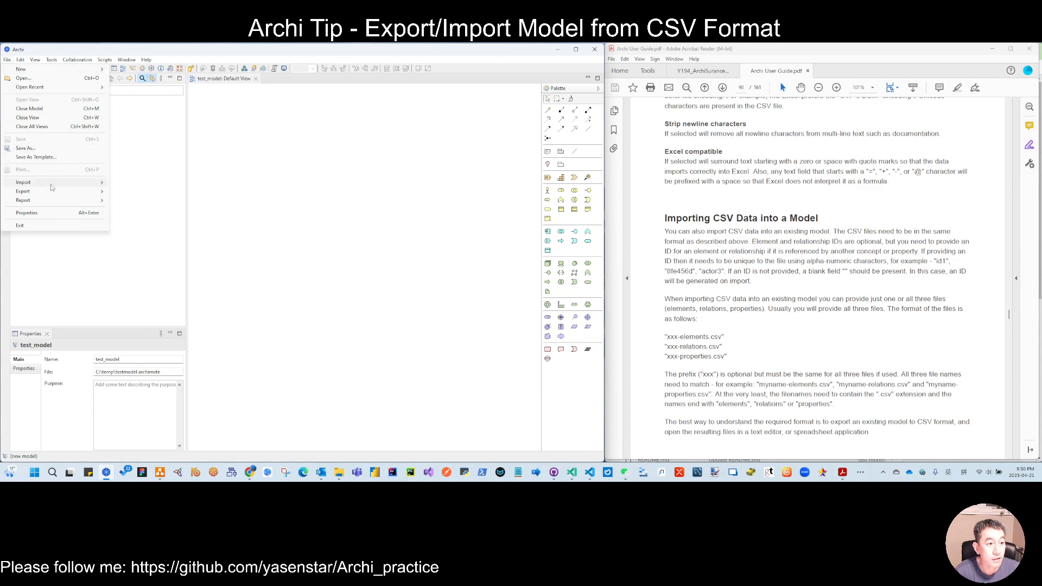
mouse_move(65, 191)
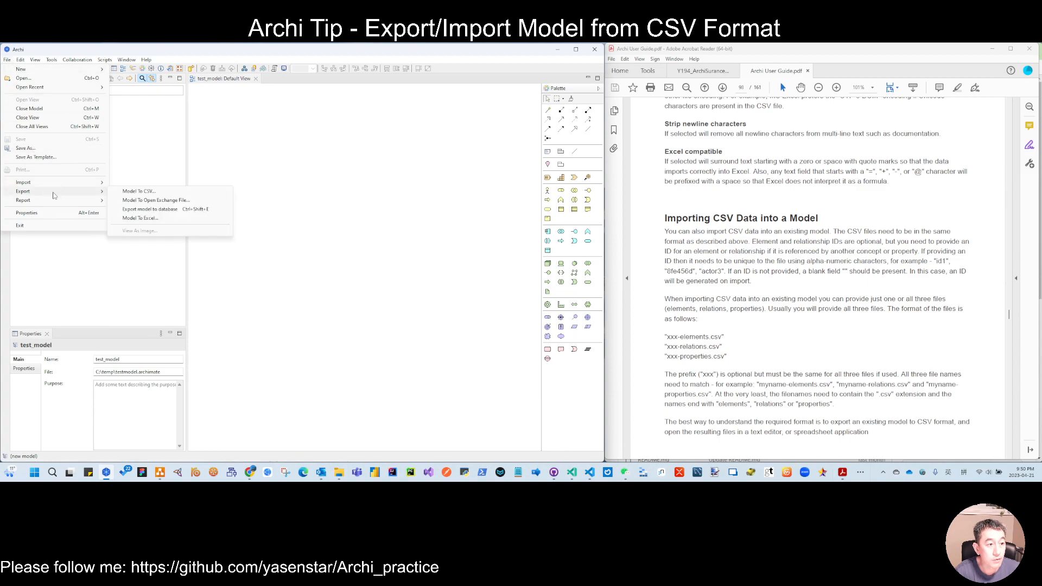
left_click(163, 191)
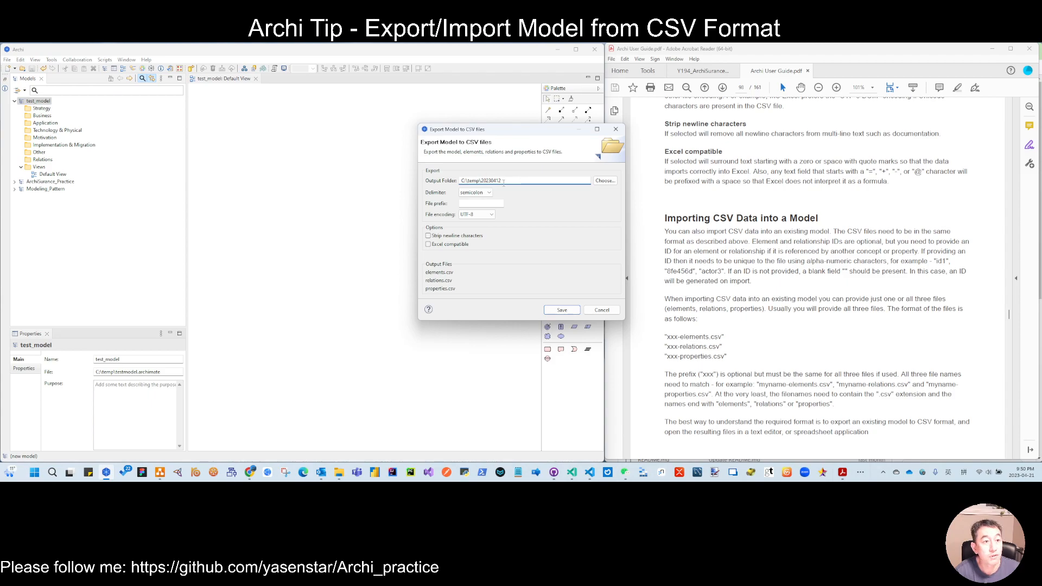
left_click(607, 184)
left_click(567, 160)
double_click(586, 202)
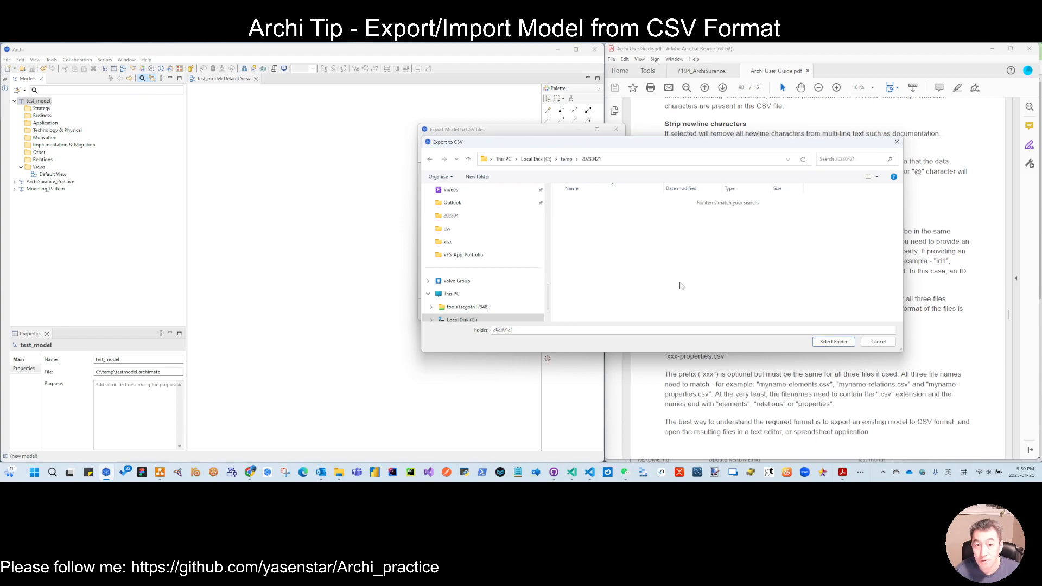
left_click(834, 342)
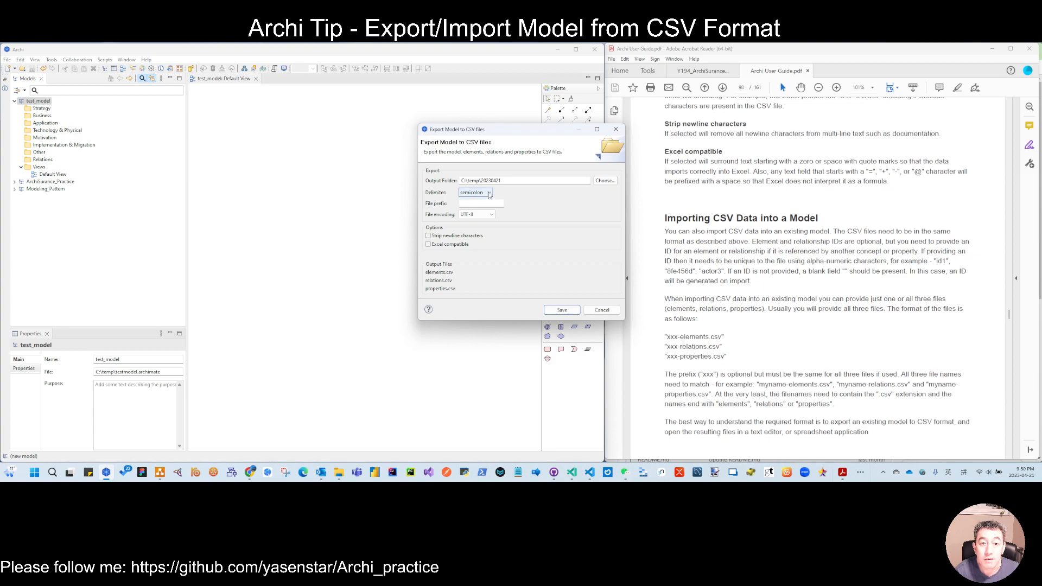
Step: Review the delimiter choices, then try the file prefix aaaa- for the CSV output files and clear it again
left_click(488, 193)
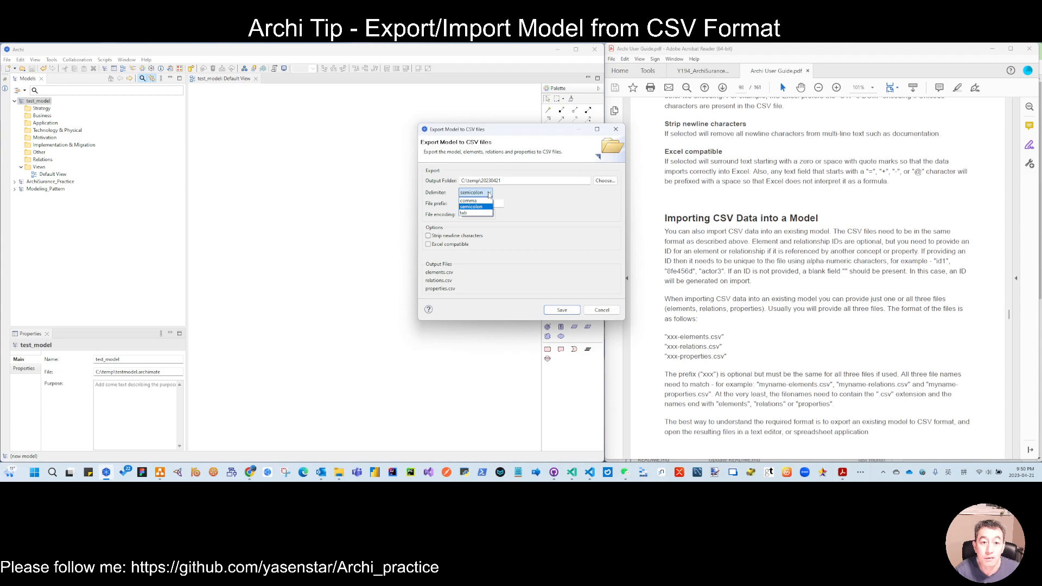
left_click(488, 193)
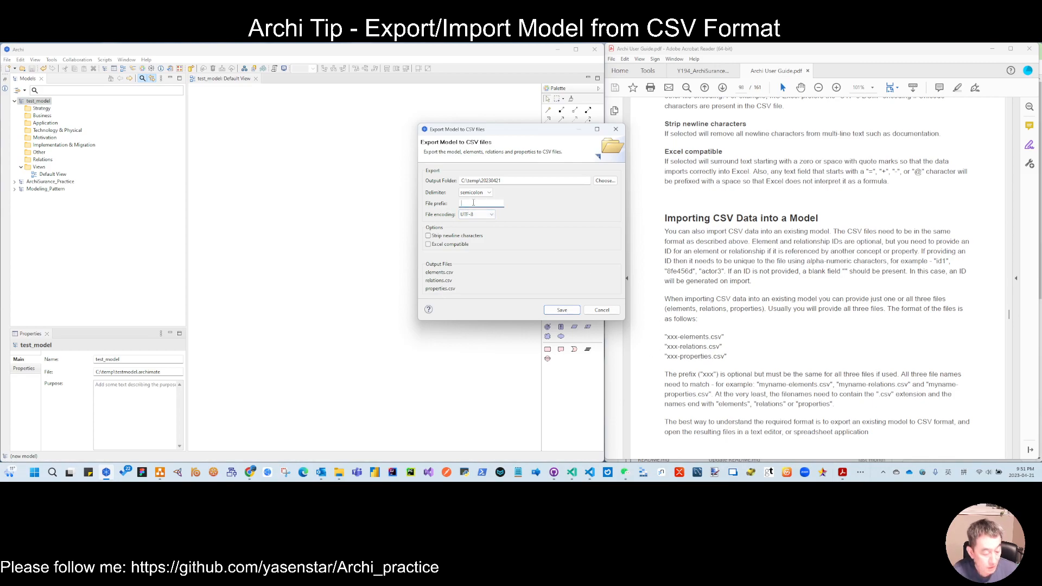
type("aaaa-")
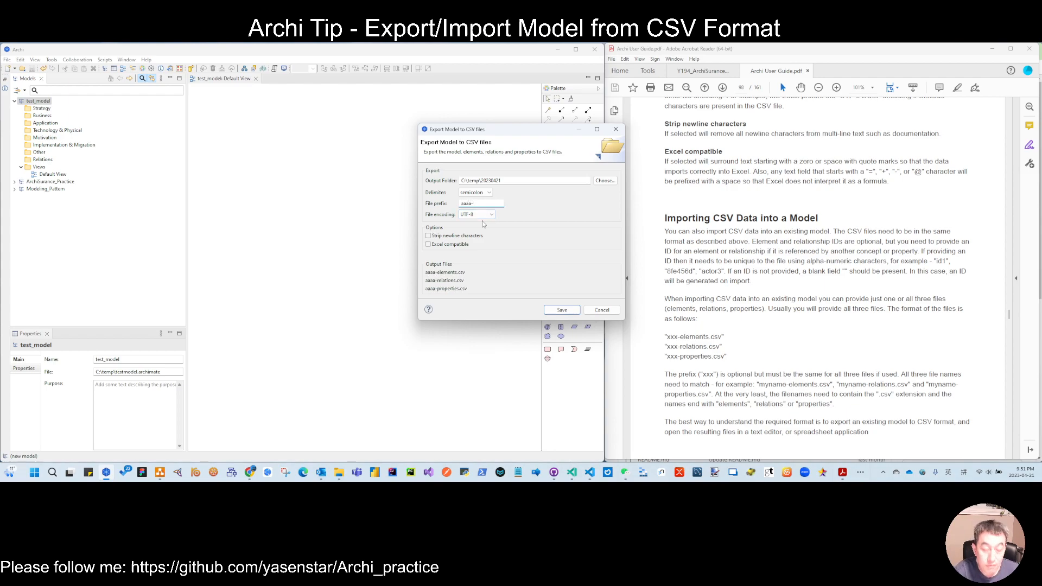
key("BackSpace")
key("BackSpace")
key("BackSpace")
key("BackSpace")
key("BackSpace")
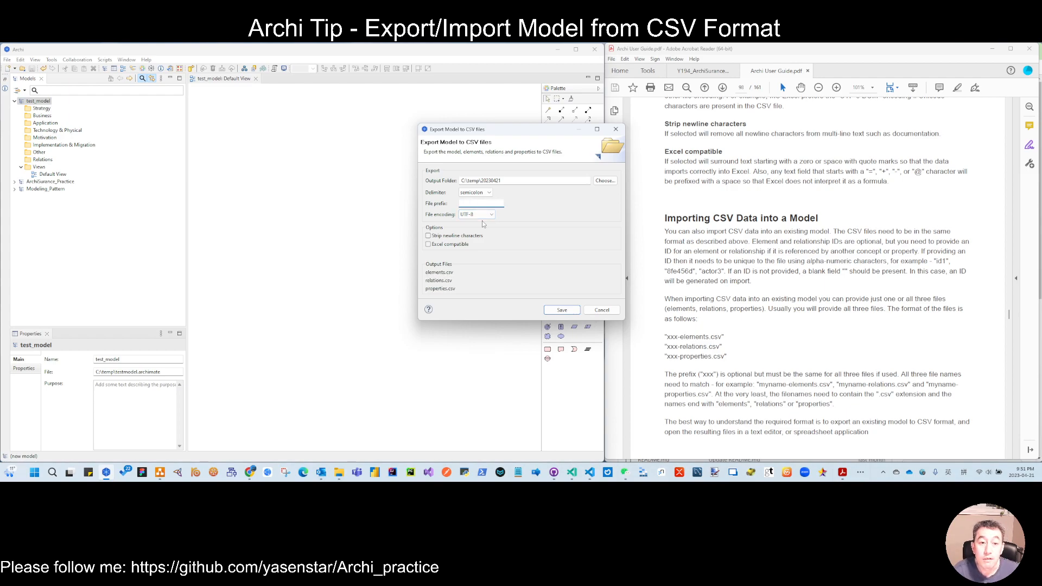
Step: Save the CSV export with the semicolon delimiter, UTF-8 encoding and no file prefix
left_click(562, 310)
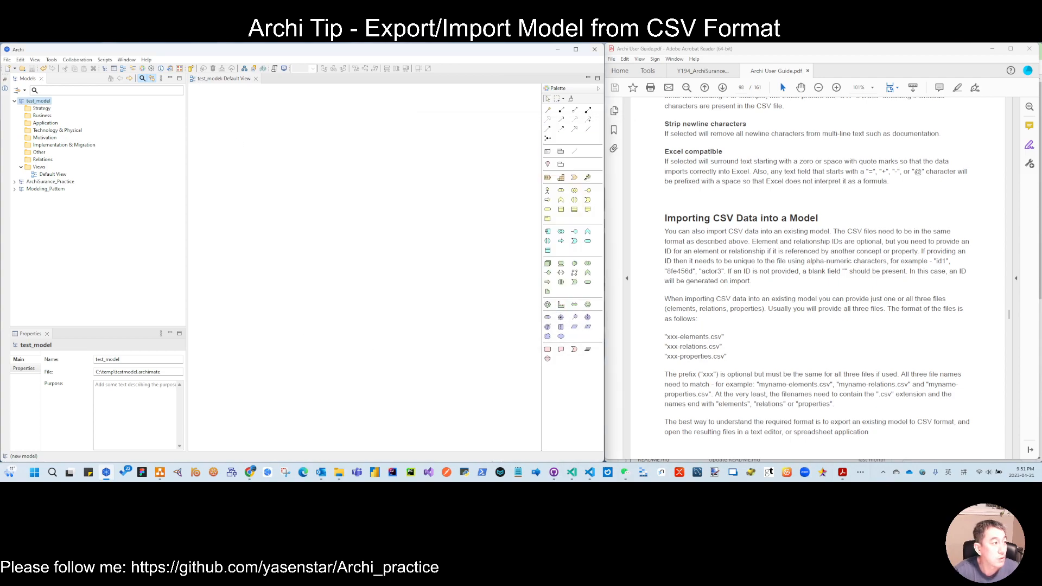
Step: Switch to Visual Studio Code, open the C:\temp\20230421 folder and view the exported elements.csv
left_click(339, 472)
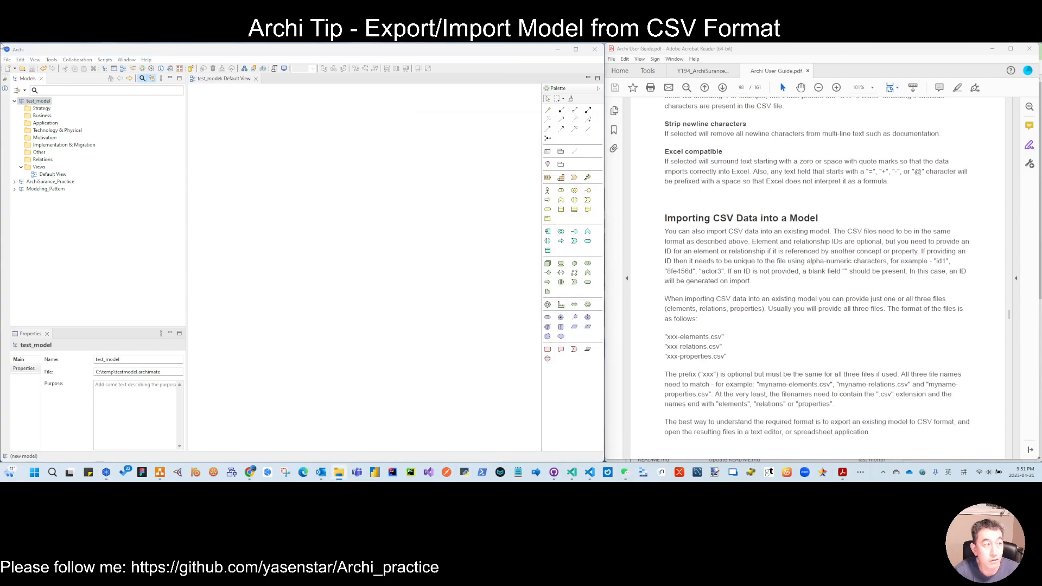
left_click(590, 473)
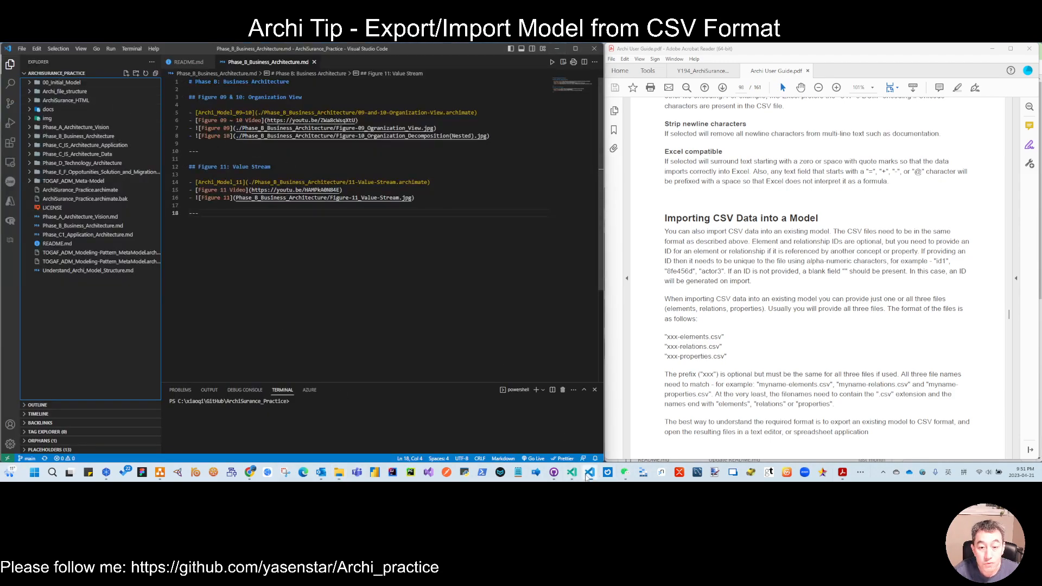
mouse_move(574, 475)
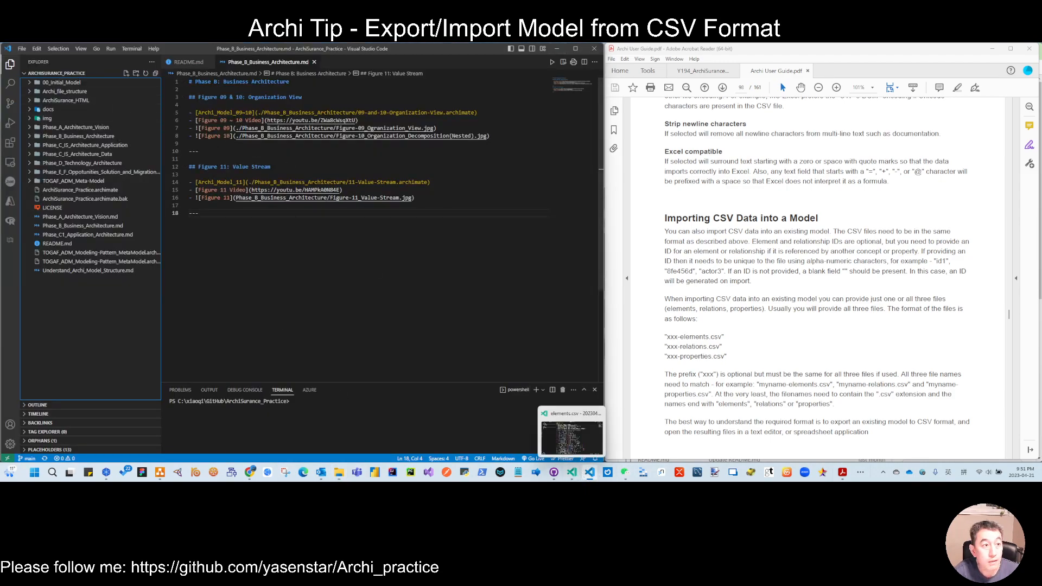
left_click(23, 51)
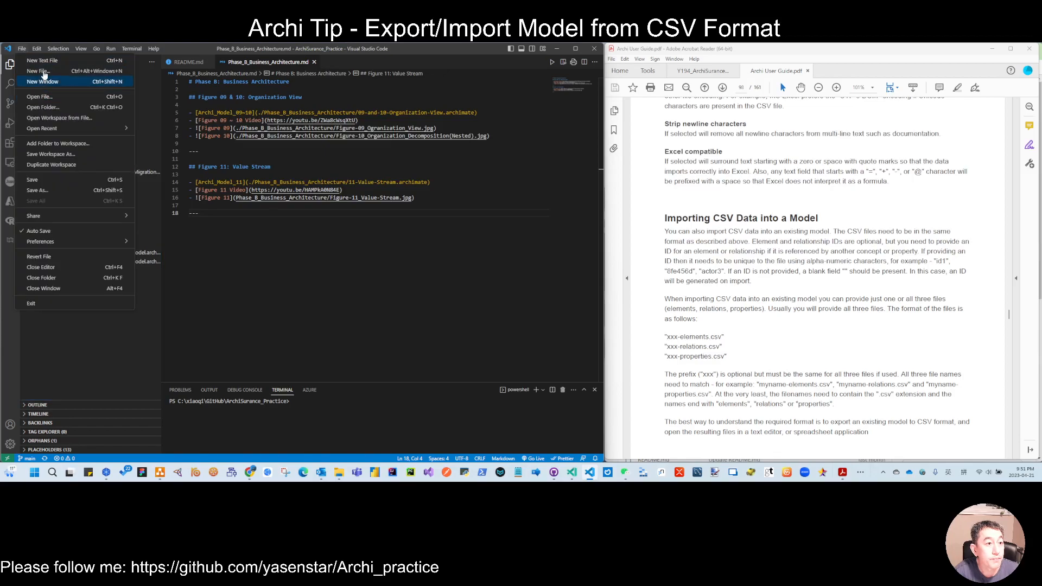
left_click(64, 106)
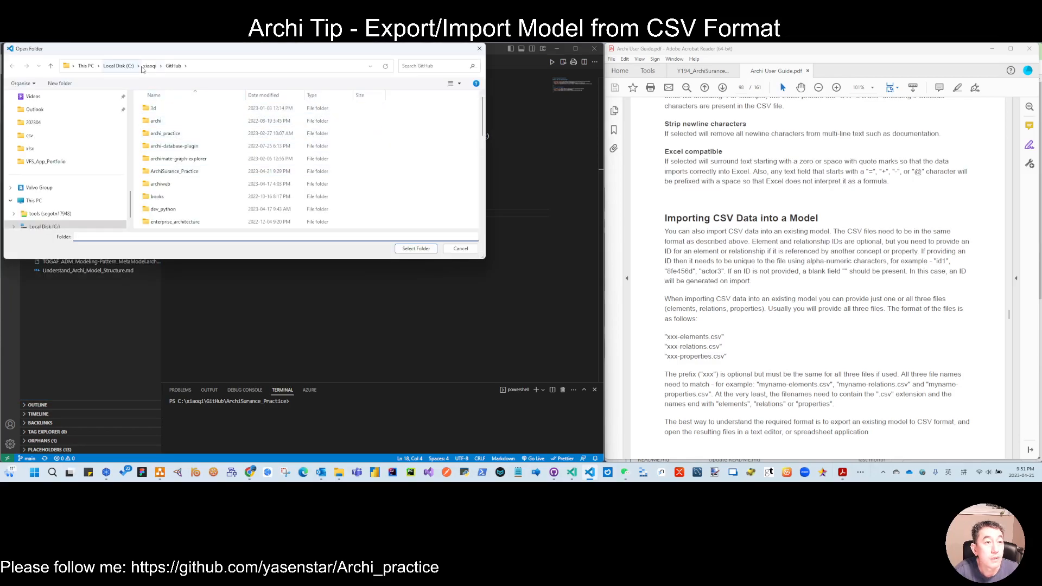
scroll(177, 210, "down", 3)
double_click(155, 157)
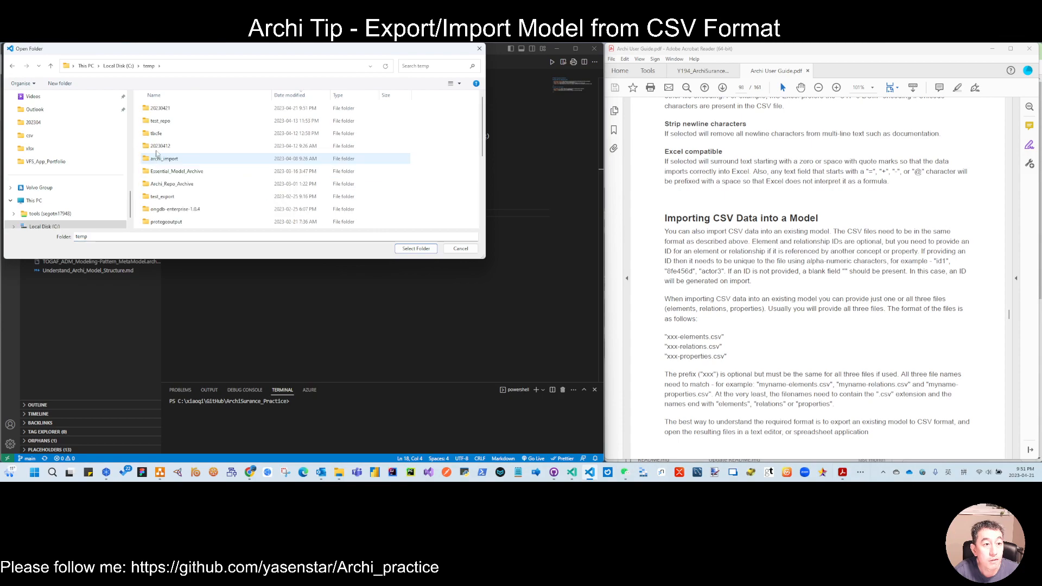
double_click(163, 109)
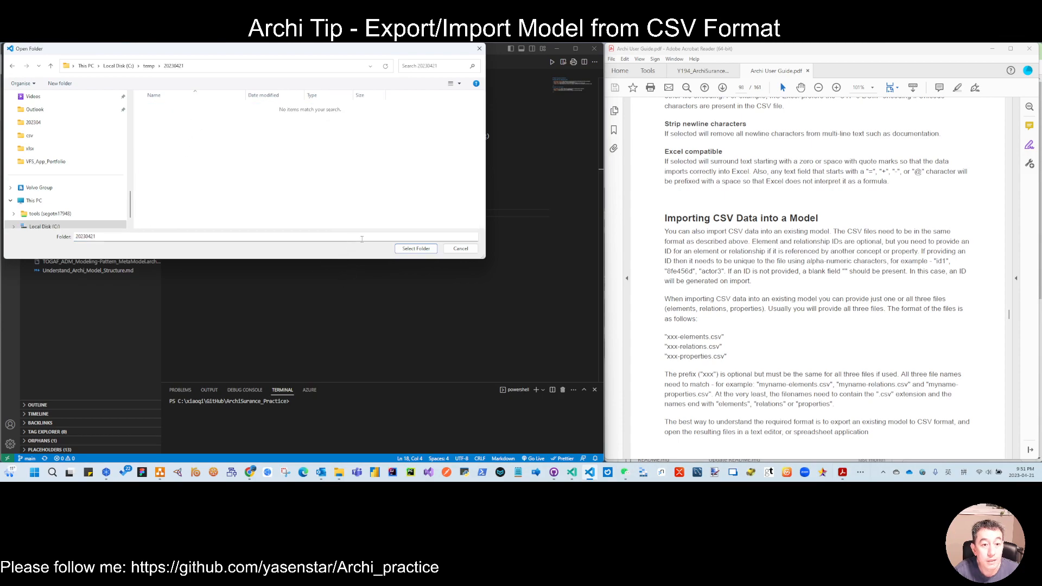
left_click(411, 252)
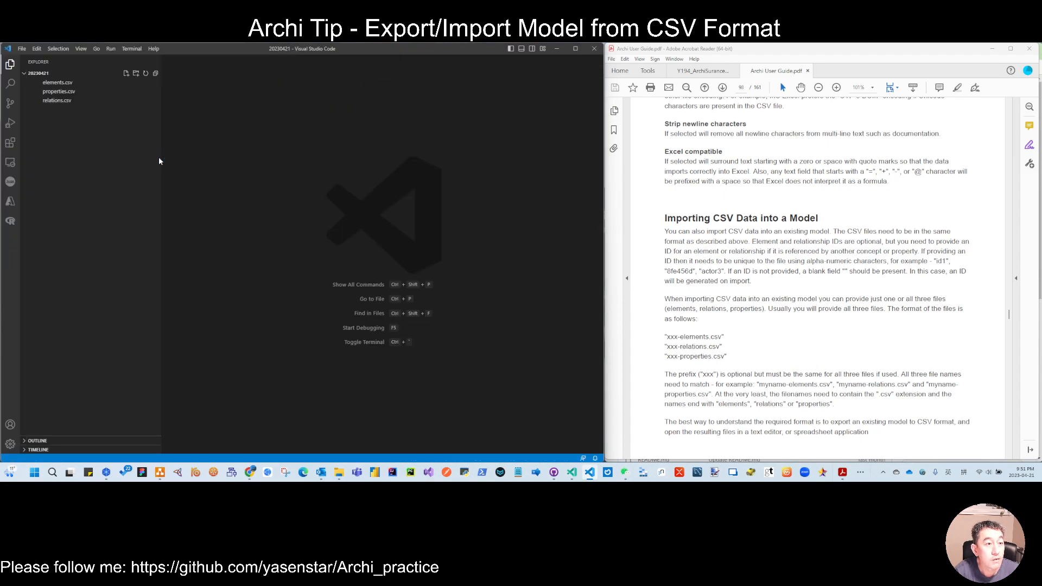
left_click(57, 82)
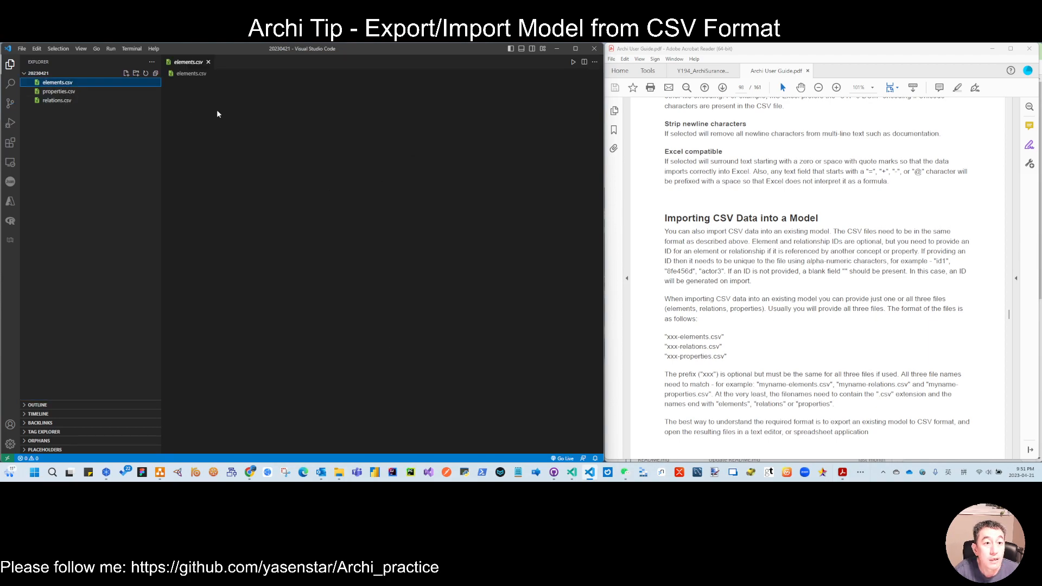
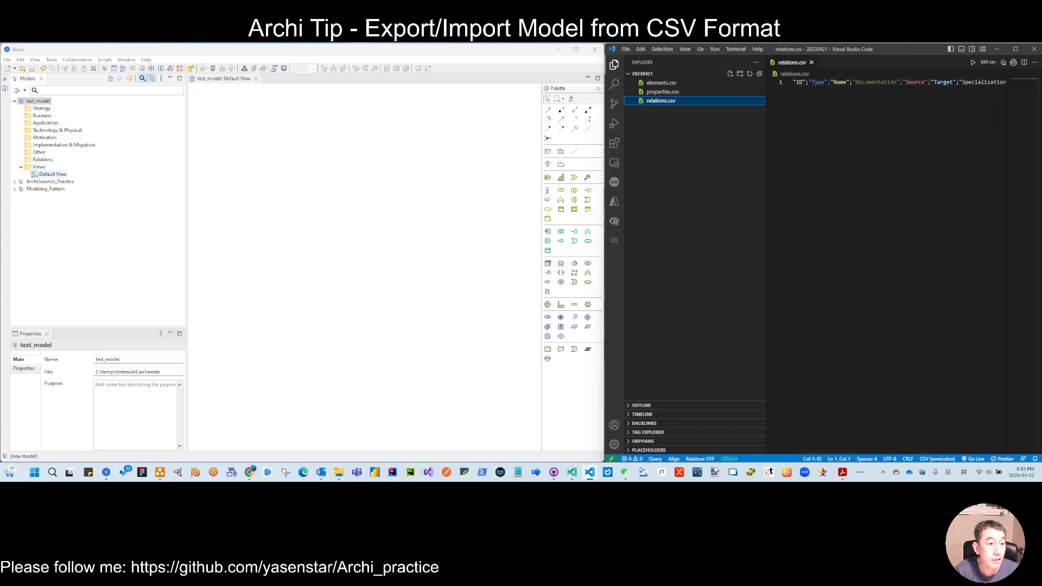
Step: Switch to Archi and add a Business Process element with its default name to the Business folder of test_model
right_click(43, 116)
mouse_move(127, 123)
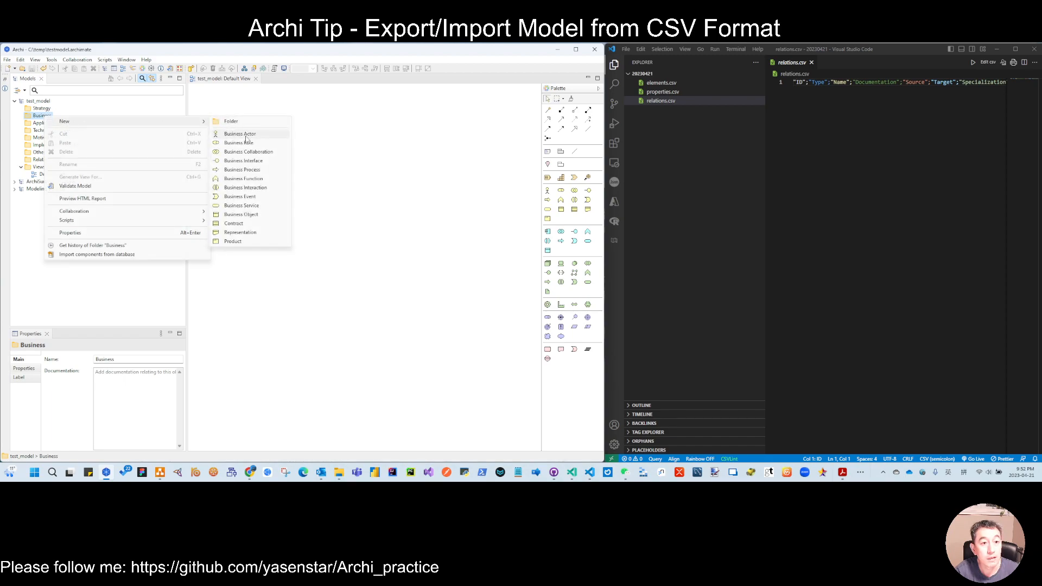
left_click(255, 171)
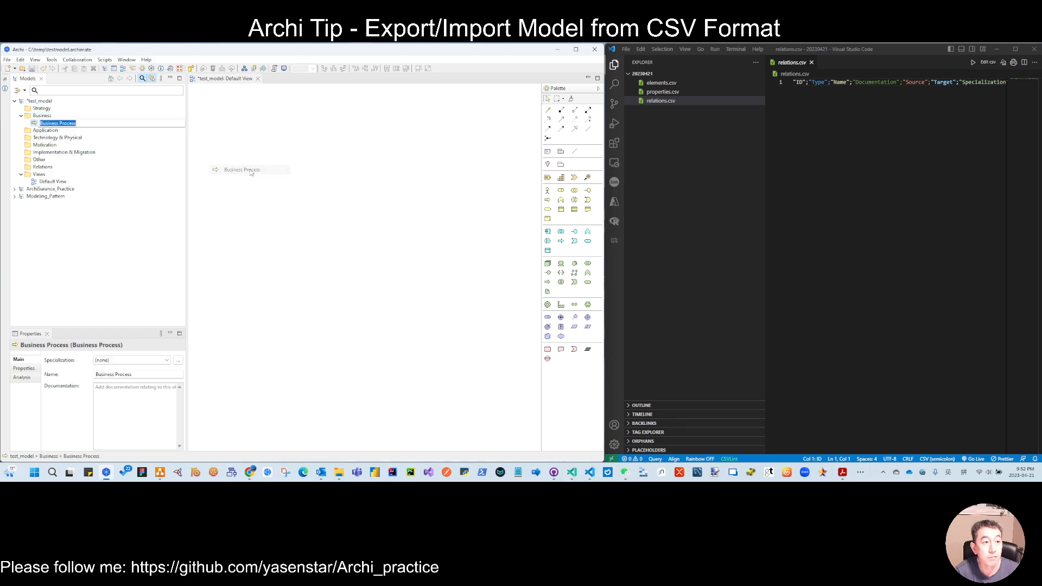
key("Return")
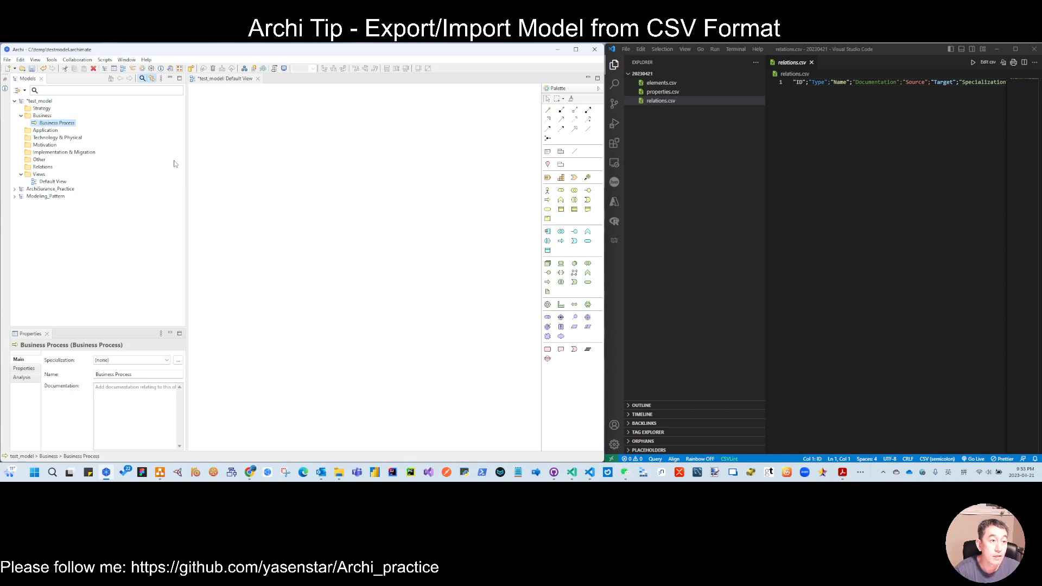
Step: Add an Application Component named App1 to the Application folder and save the model
right_click(46, 132)
mouse_move(201, 138)
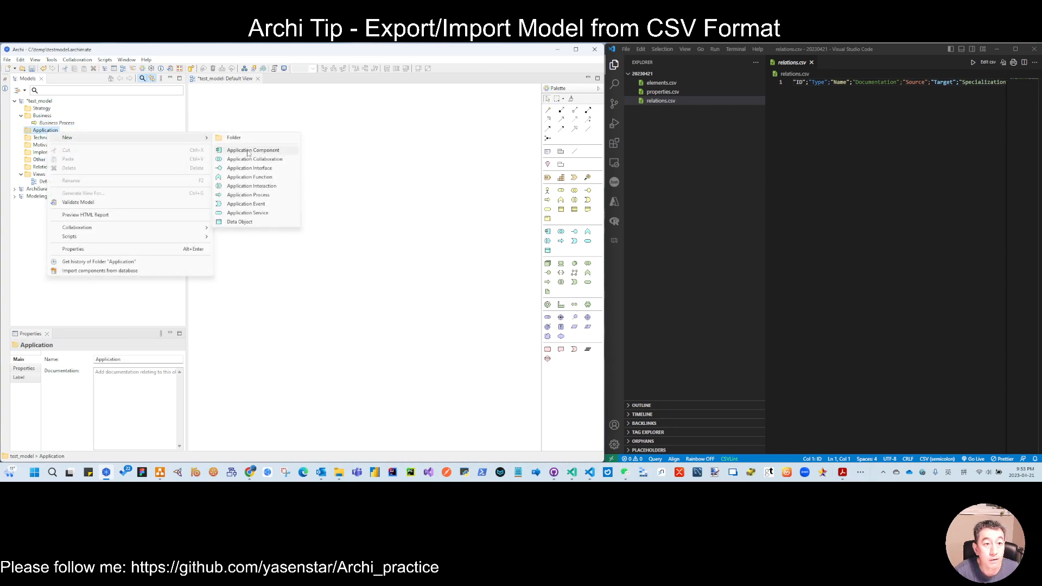
left_click(252, 150)
type("App1")
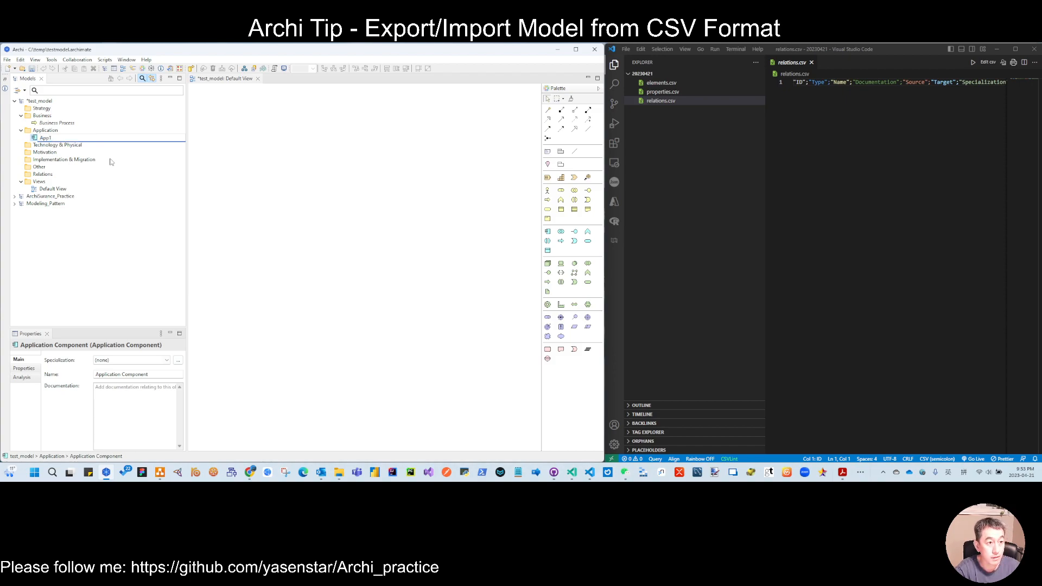
key("Return")
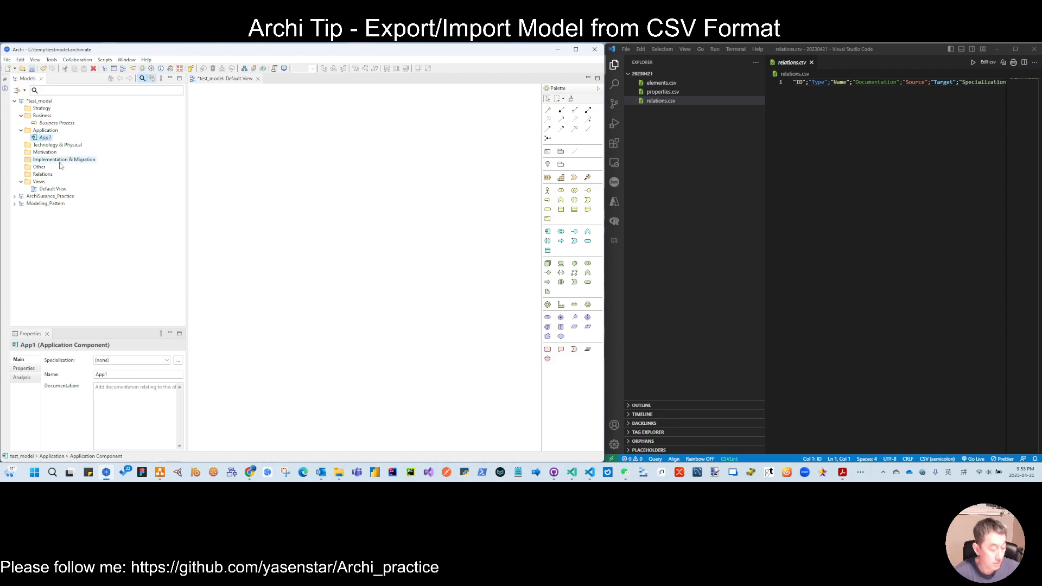
key("ctrl+s")
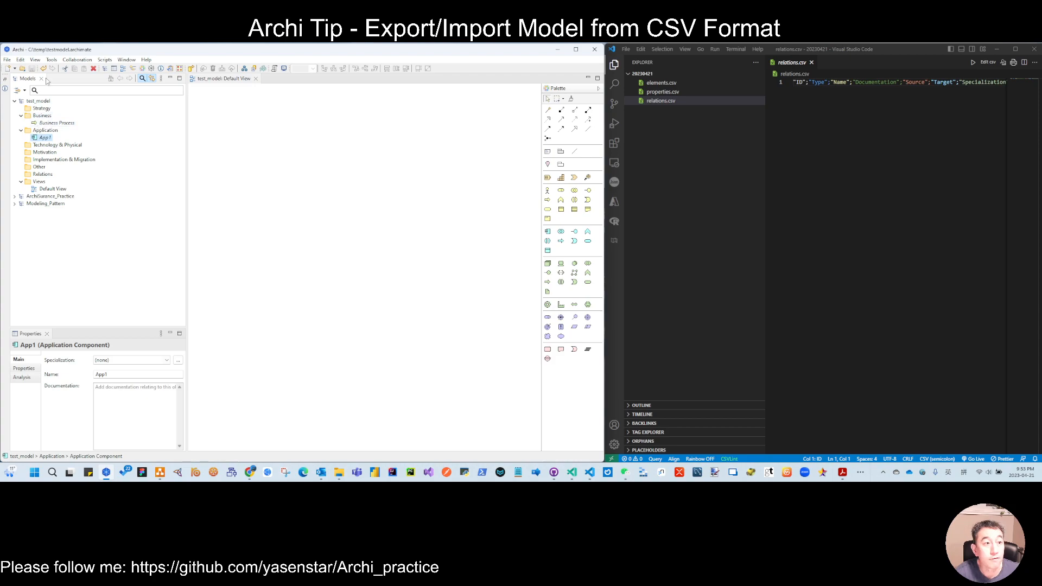
Step: Export the model to CSV in C:\temp\20230421 with the semicolon delimiter, overwriting the existing files
left_click(7, 59)
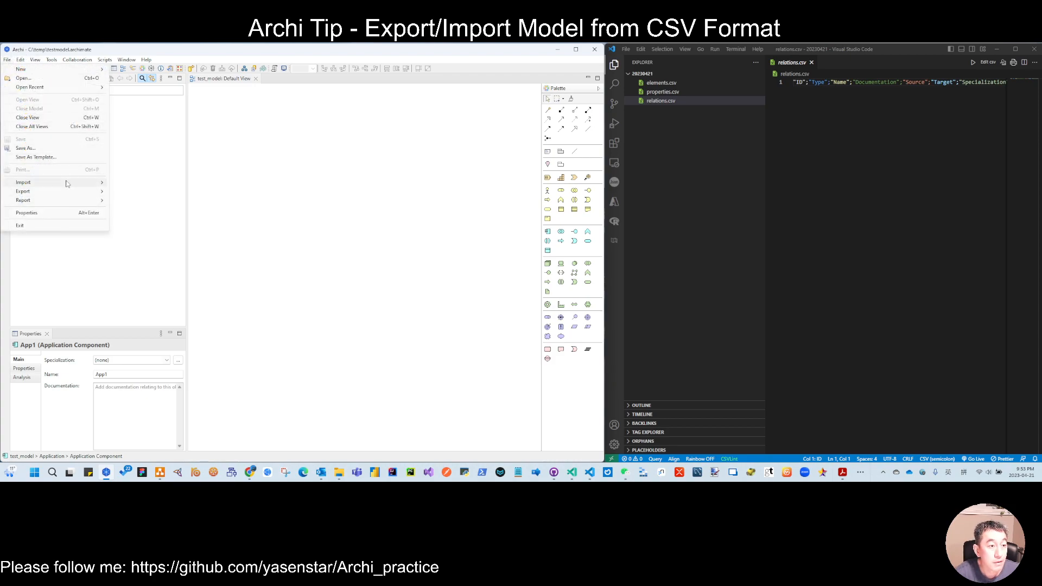
mouse_move(69, 195)
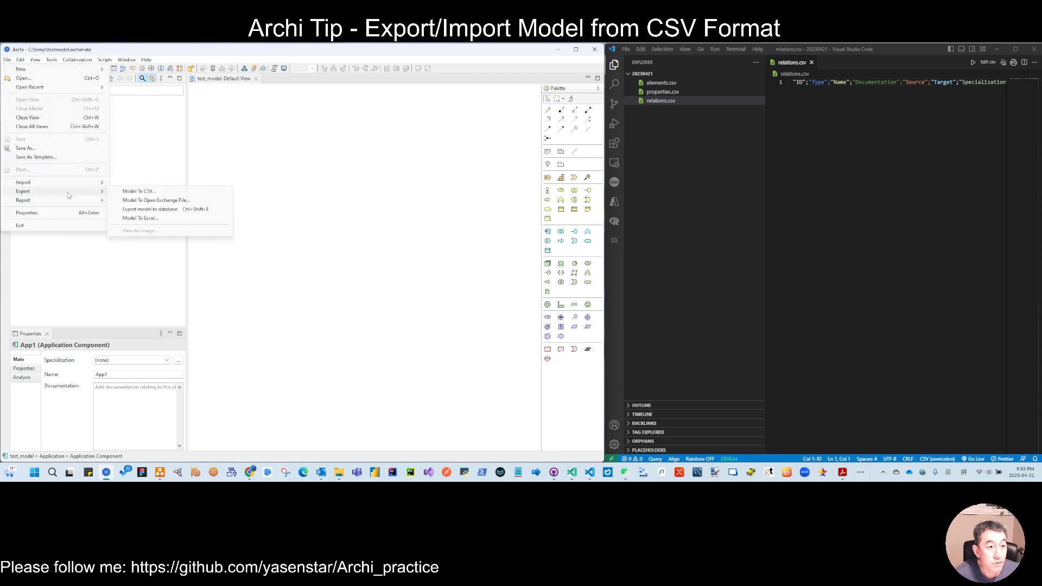
left_click(141, 191)
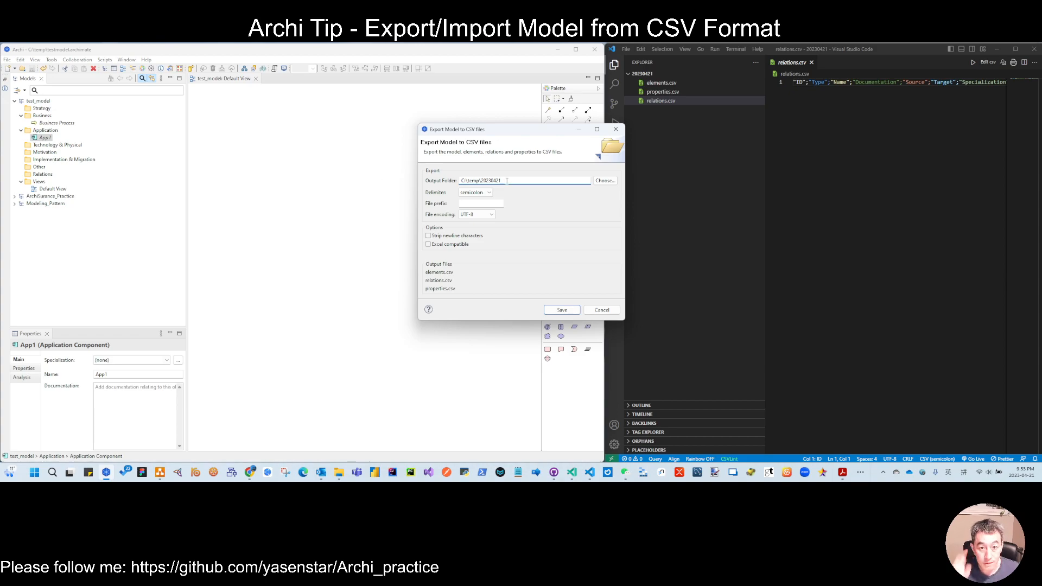
left_click(560, 311)
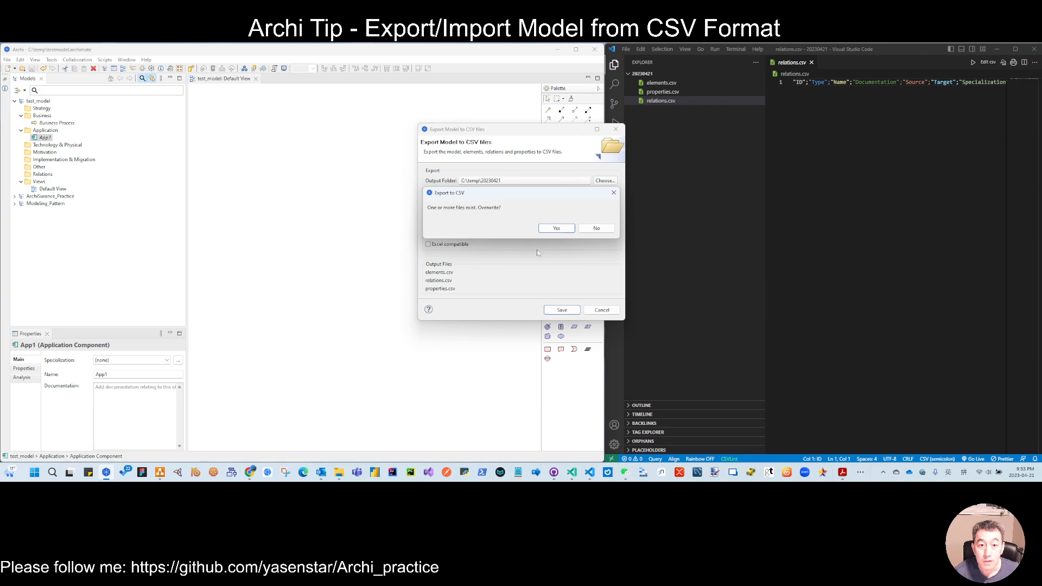
left_click(557, 228)
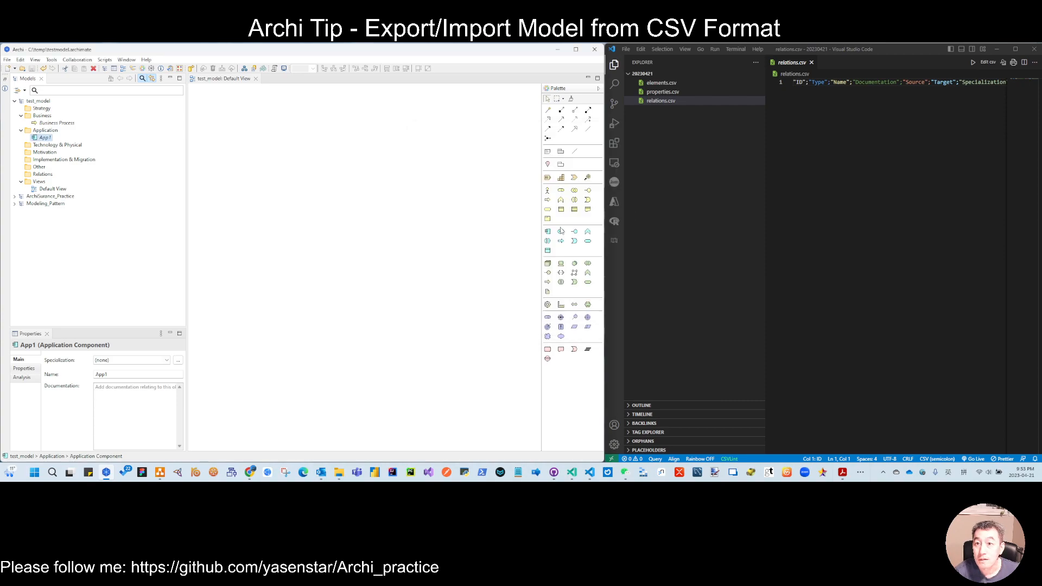
Step: Switch to Visual Studio Code and examine the IDs and names in elements.csv, comparing them with the model tree in Archi
left_click(661, 83)
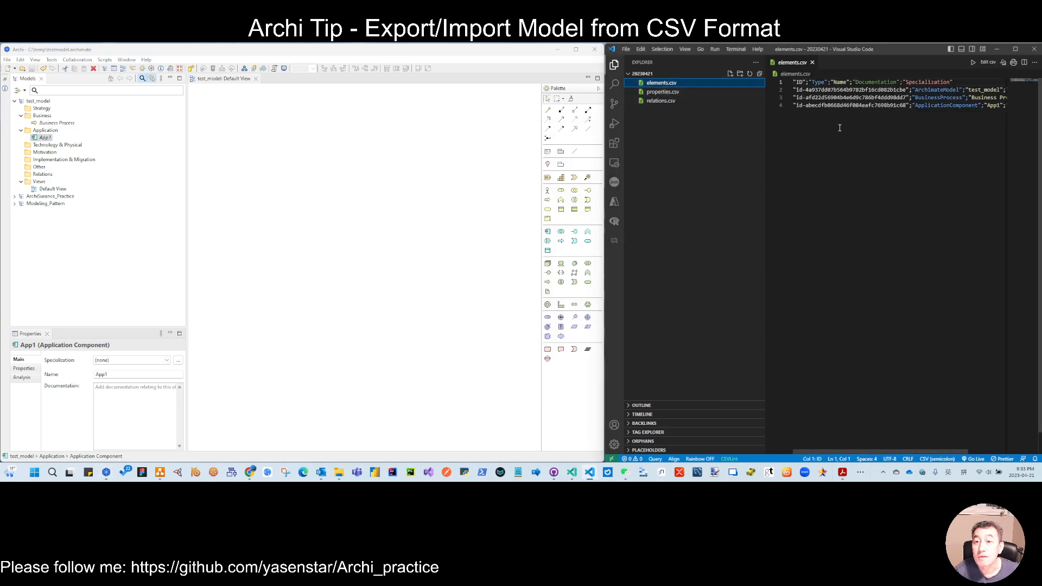
left_click_drag(765, 115, 703, 115)
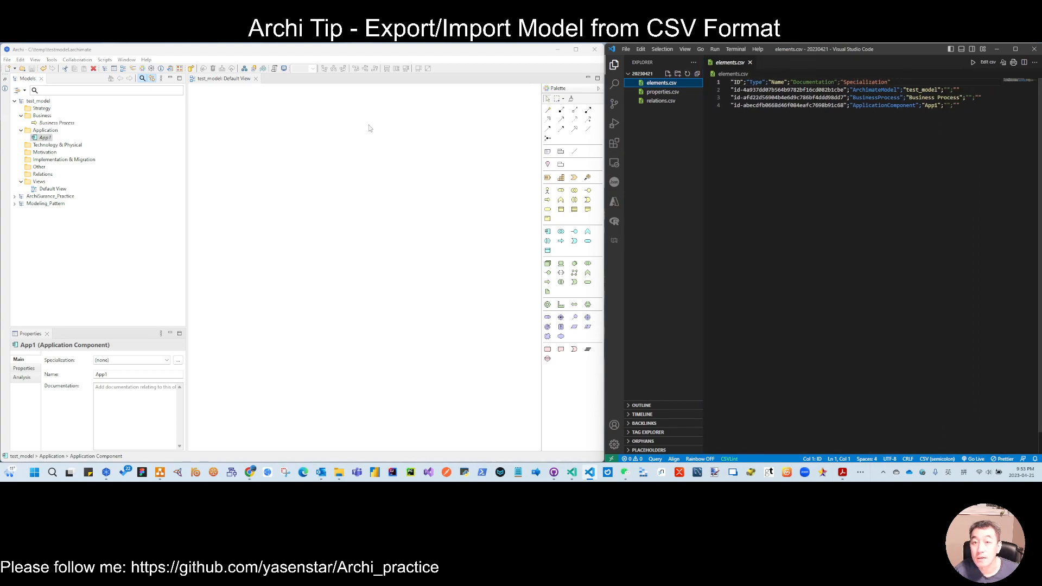
left_click(941, 90)
left_click(37, 101)
left_click_drag(184, 226, 229, 233)
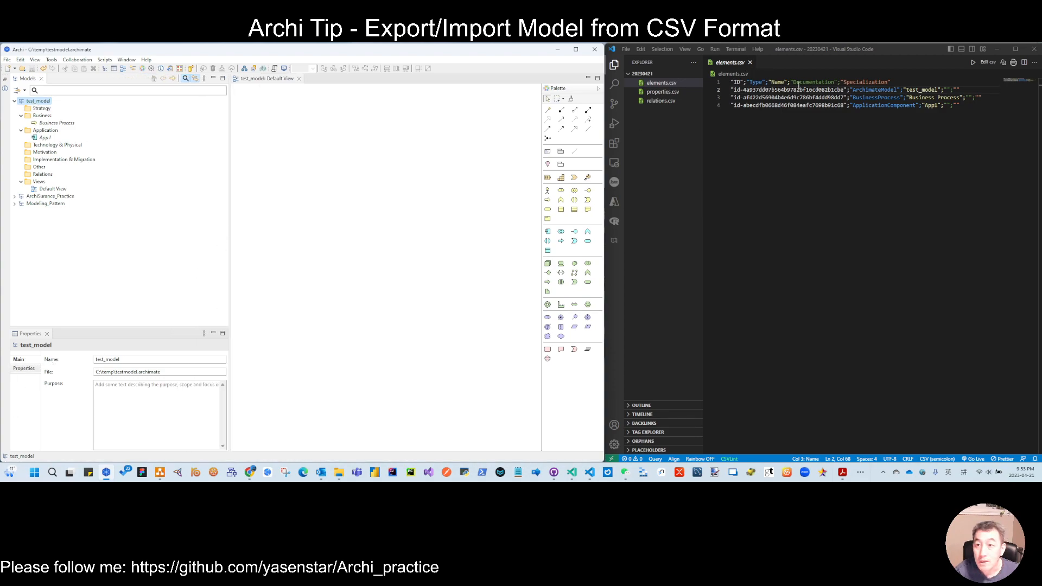
left_click_drag(906, 90, 939, 88)
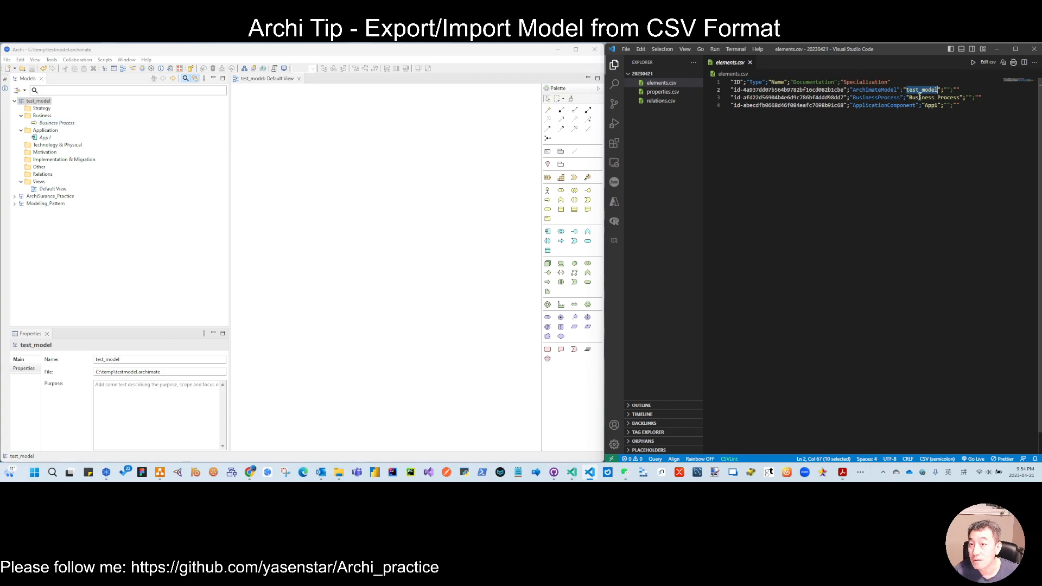
left_click_drag(910, 98, 958, 98)
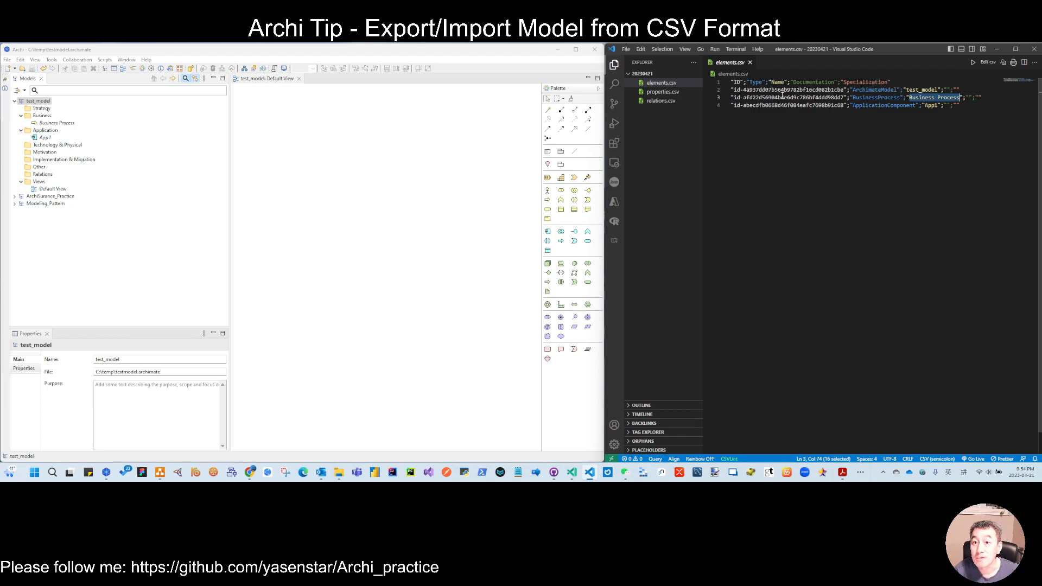
left_click_drag(734, 97, 844, 97)
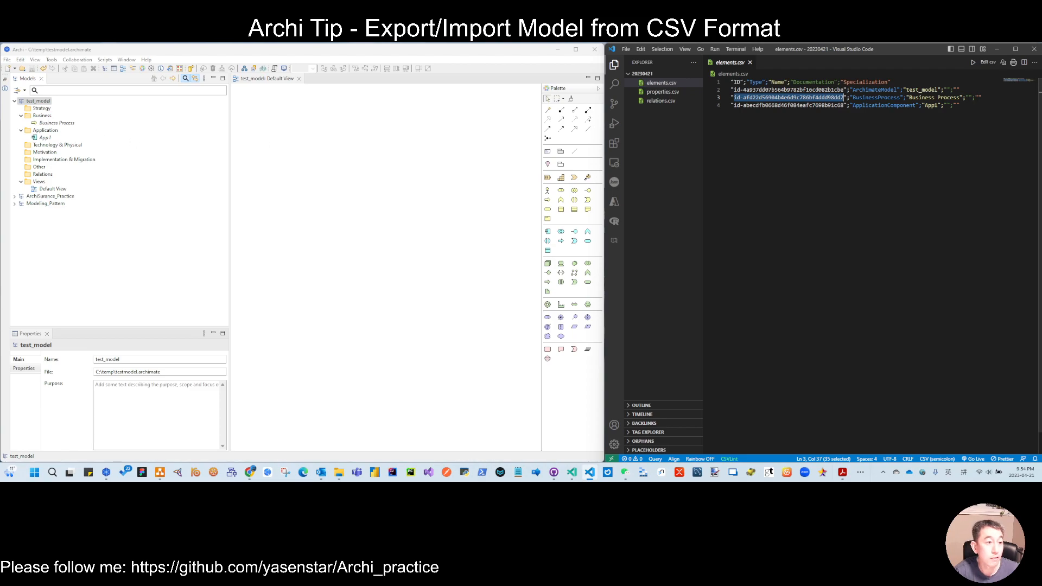
Step: Switch to Archi and place the Business Process and App1 elements together on the Default View
left_click(53, 189)
left_click(56, 123)
left_click(53, 189)
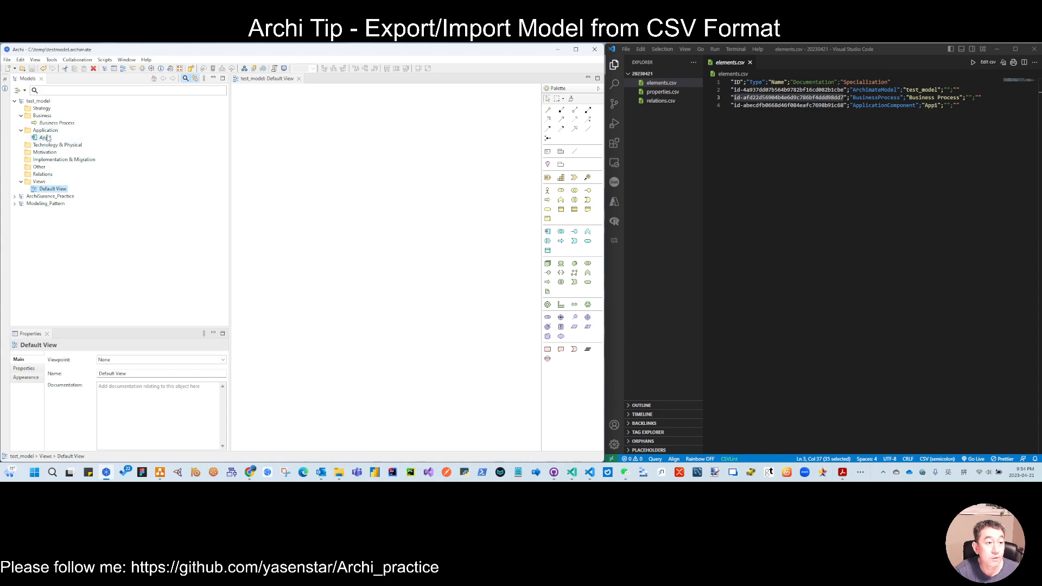
left_click(57, 123)
left_click(45, 138, "ctrl")
left_click_drag(45, 138, 304, 205)
Step: Connect App1 to the Business Process with a Realizes relation using the magic connector
left_click(547, 110)
left_click(402, 203)
left_click(317, 204)
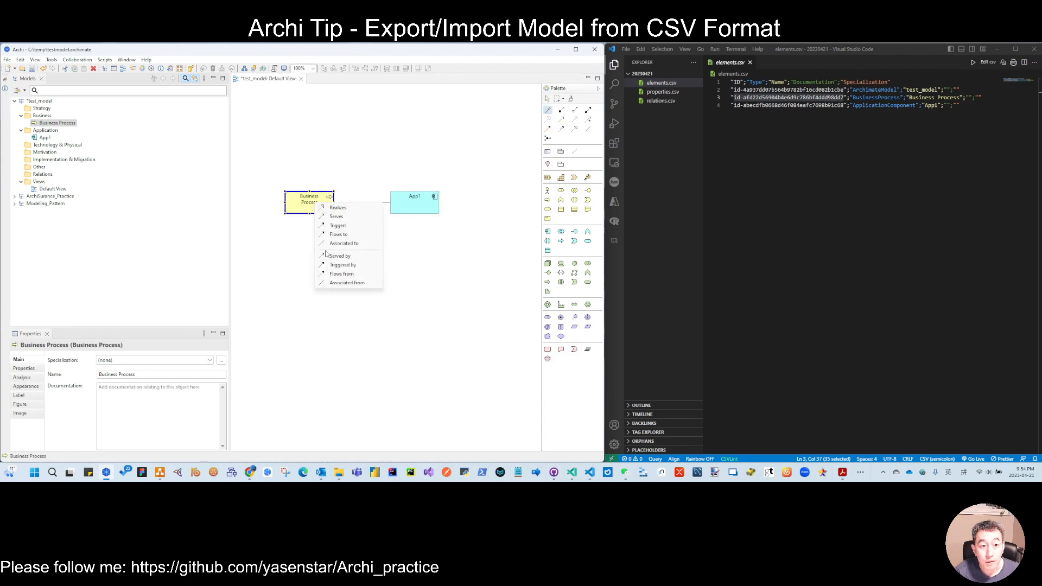
left_click(338, 208)
Step: Move both connected elements higher on the Default View and save the model
left_click_drag(278, 179, 498, 225)
left_click_drag(420, 204, 423, 149)
left_click(274, 93)
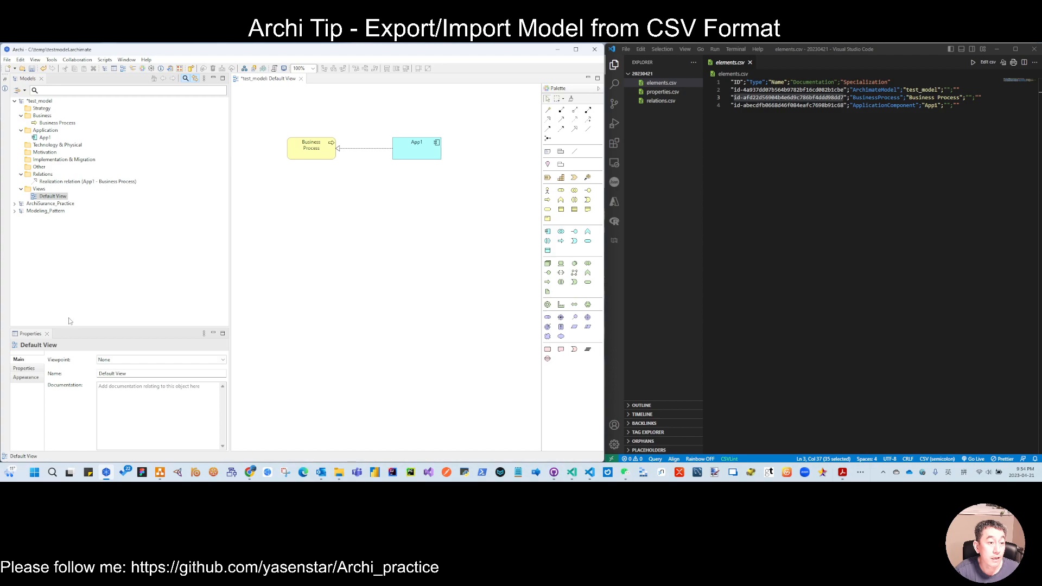
left_click(32, 69)
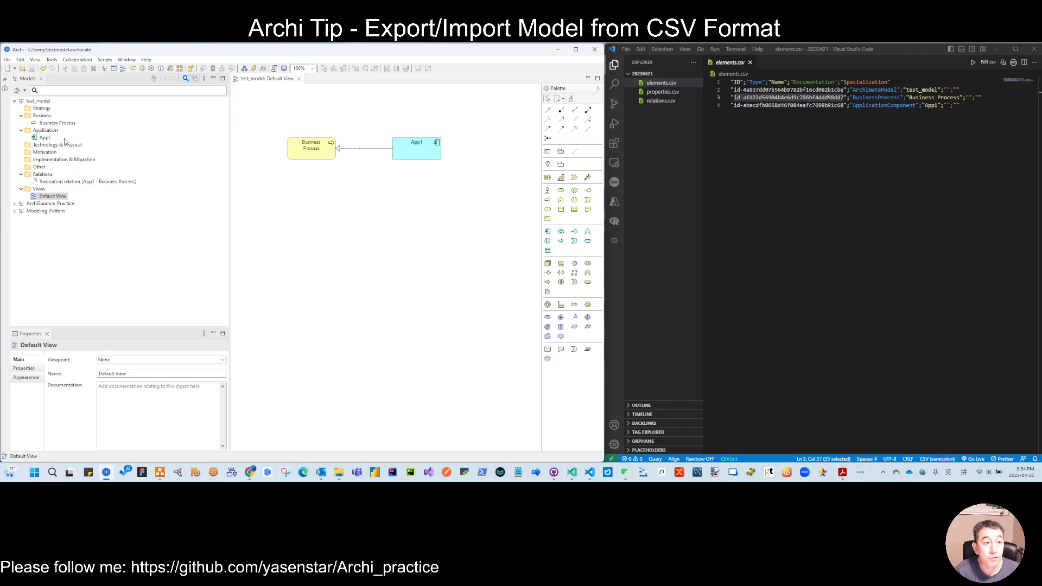
Step: Add a property named Lifecycle with the value Appointed to the App1 component
left_click(45, 137)
left_click(25, 369)
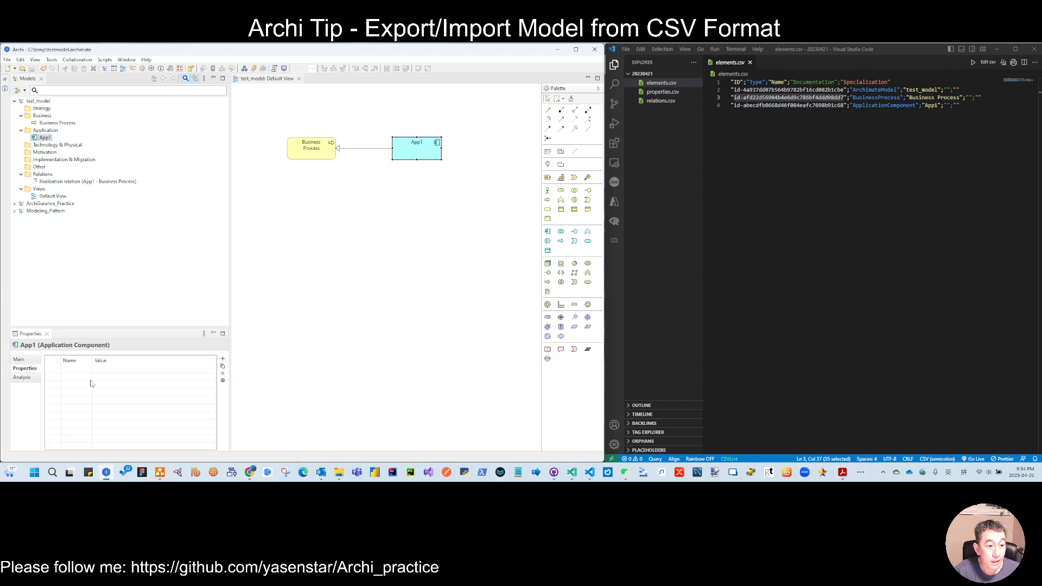
double_click(90, 372)
left_click(74, 369)
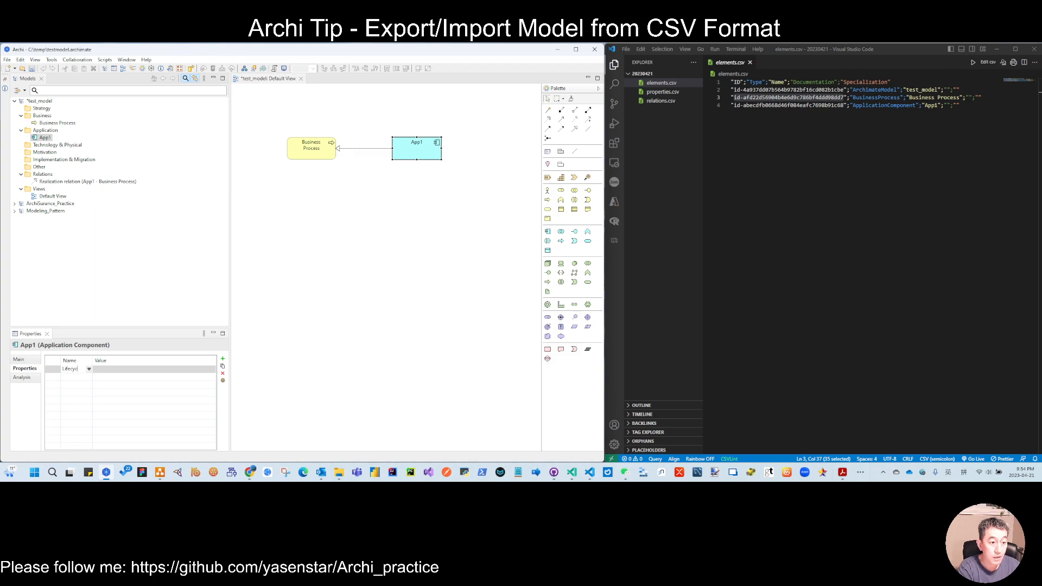
left_click(131, 370)
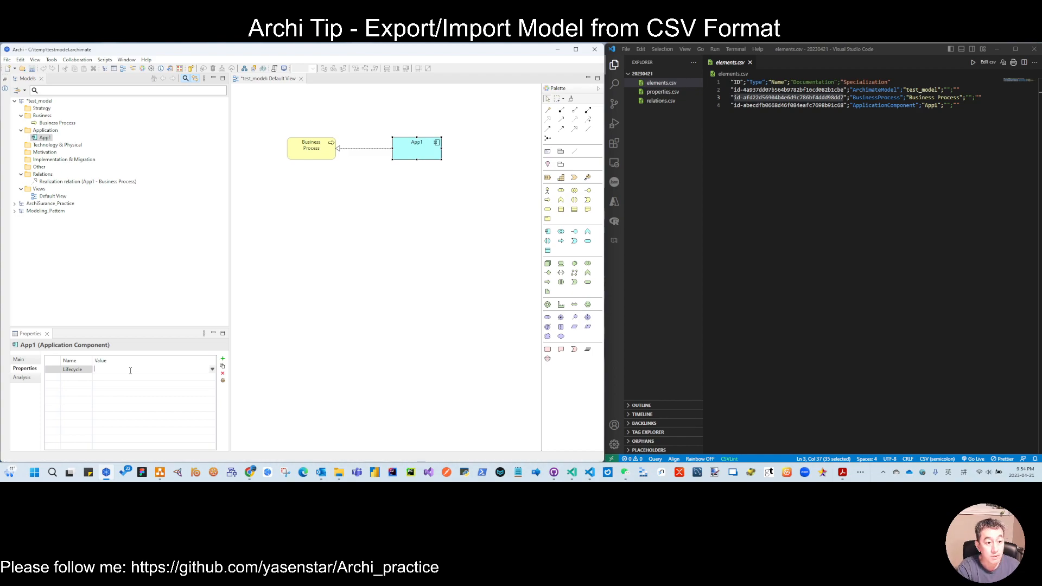
type("Appointed")
key("Return")
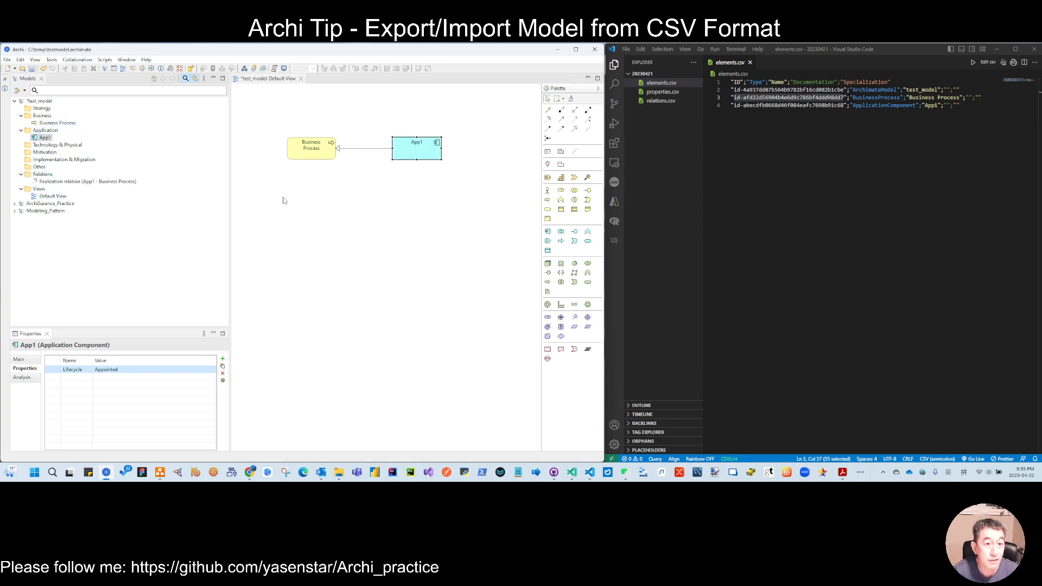
left_click(99, 261)
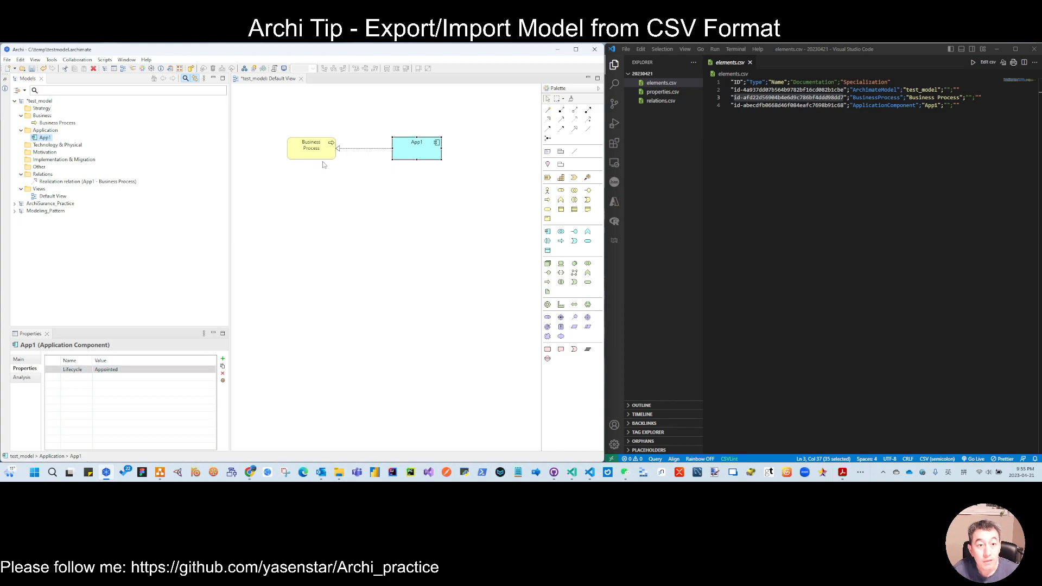
Step: Save the model and export it to CSV again in C:\temp\20230421, overwriting the existing files
left_click(360, 149)
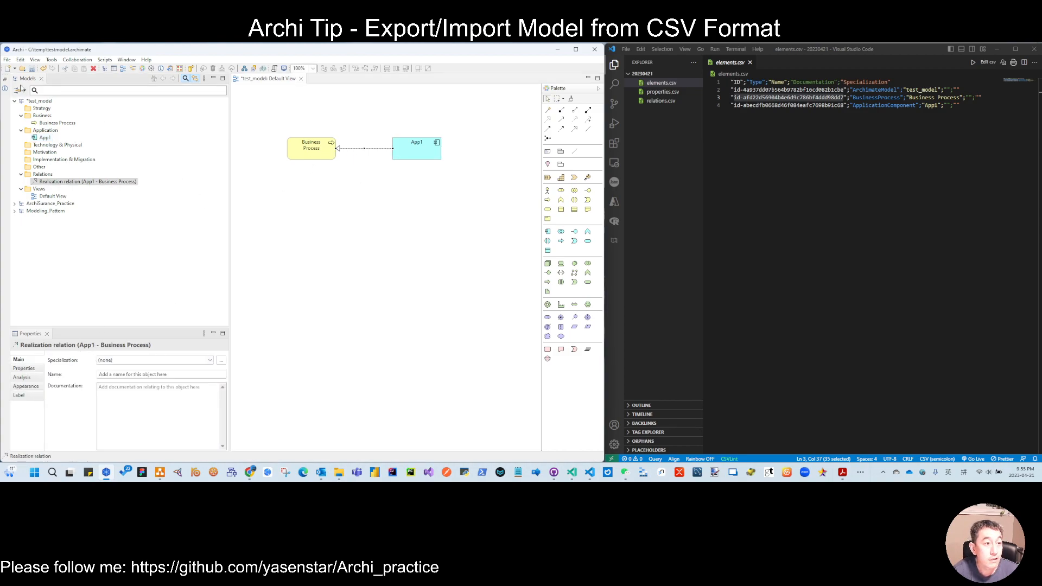
left_click(47, 116)
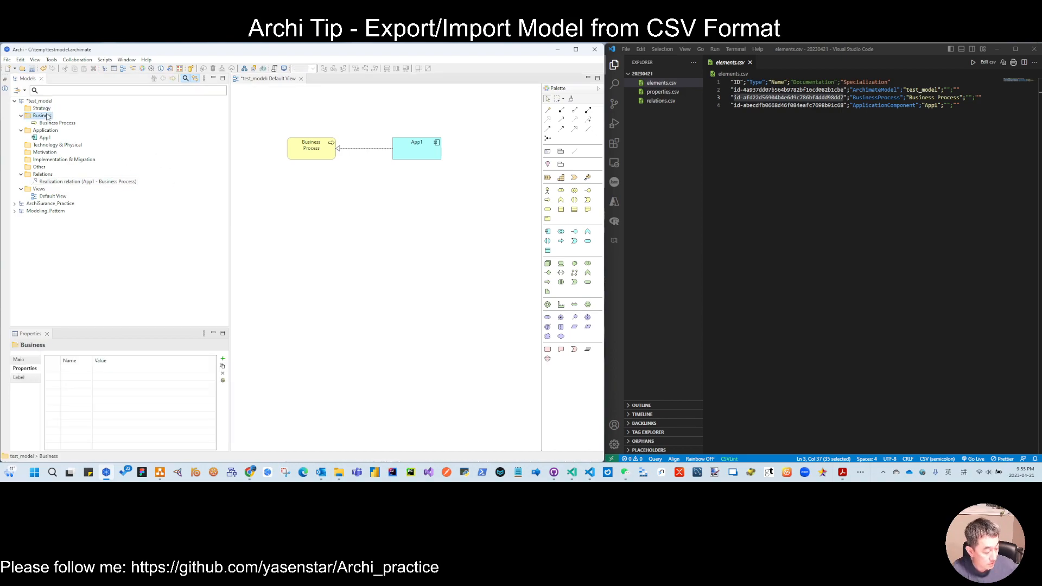
left_click(7, 60)
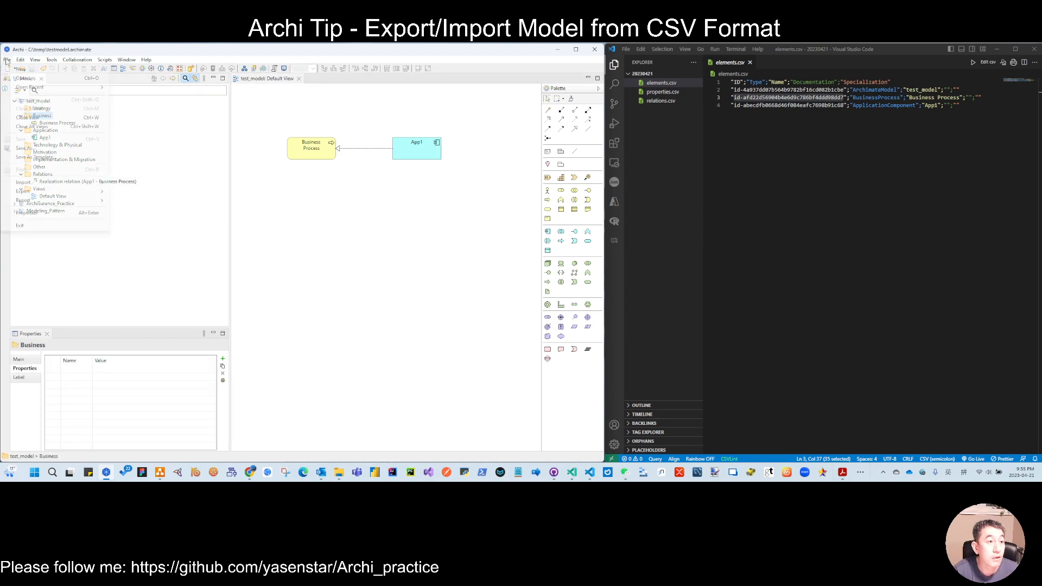
mouse_move(25, 191)
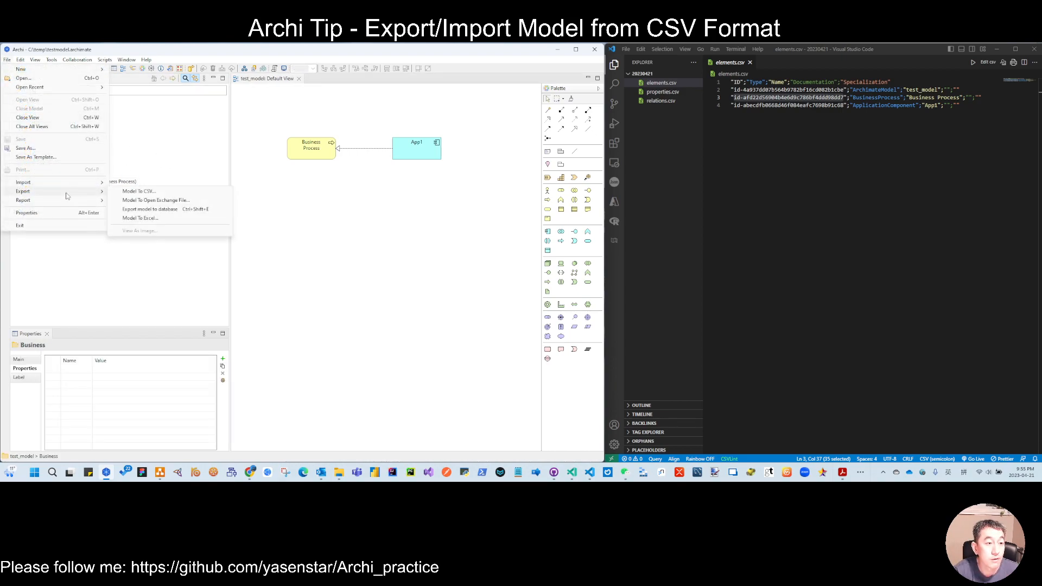
left_click(127, 194)
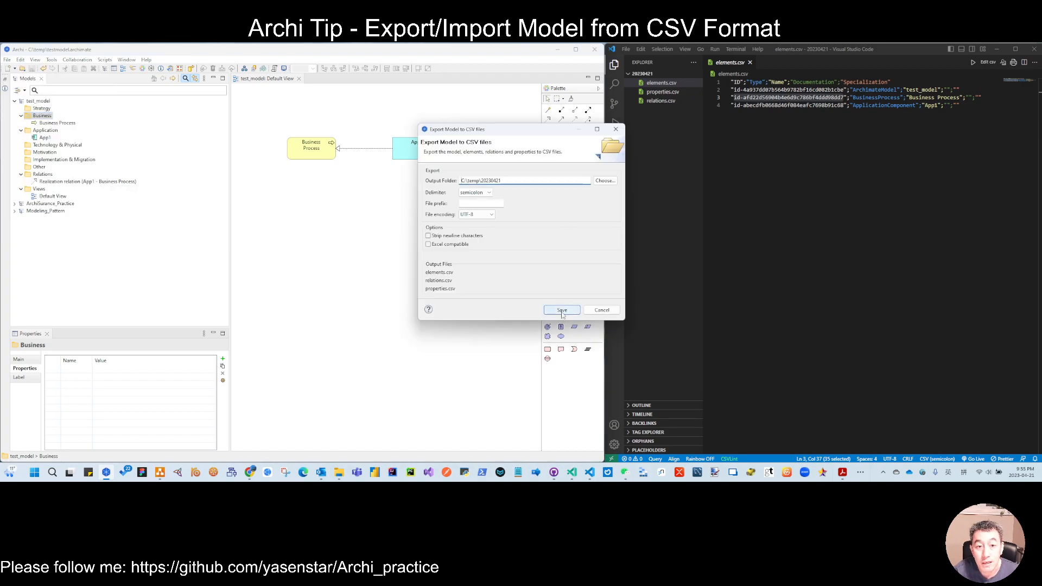
left_click(562, 310)
left_click(559, 226)
Step: Switch to Visual Studio Code and view the re-exported elements.csv and properties.csv
left_click(793, 152)
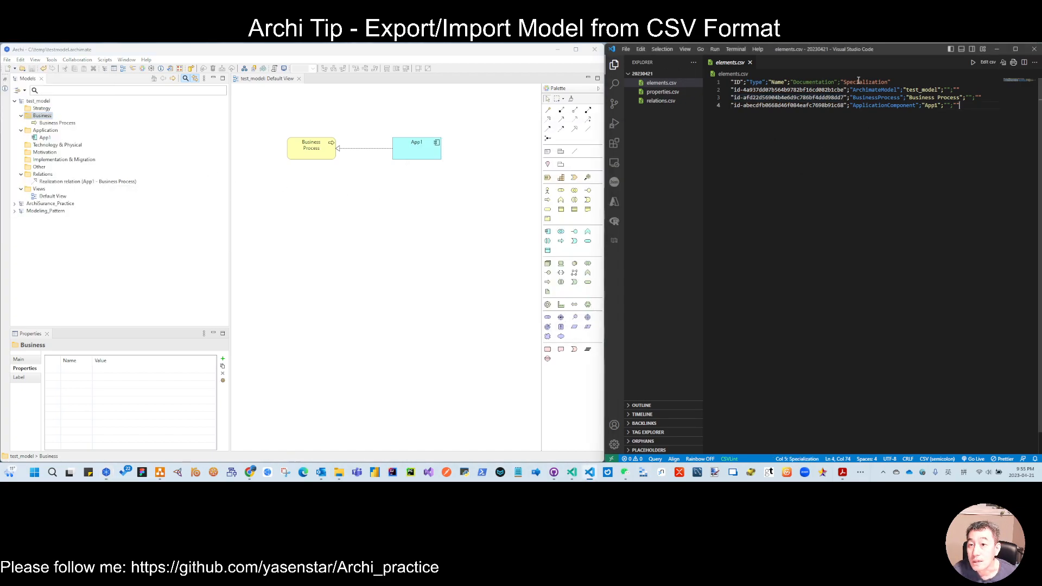
left_click(667, 91)
left_click(666, 83)
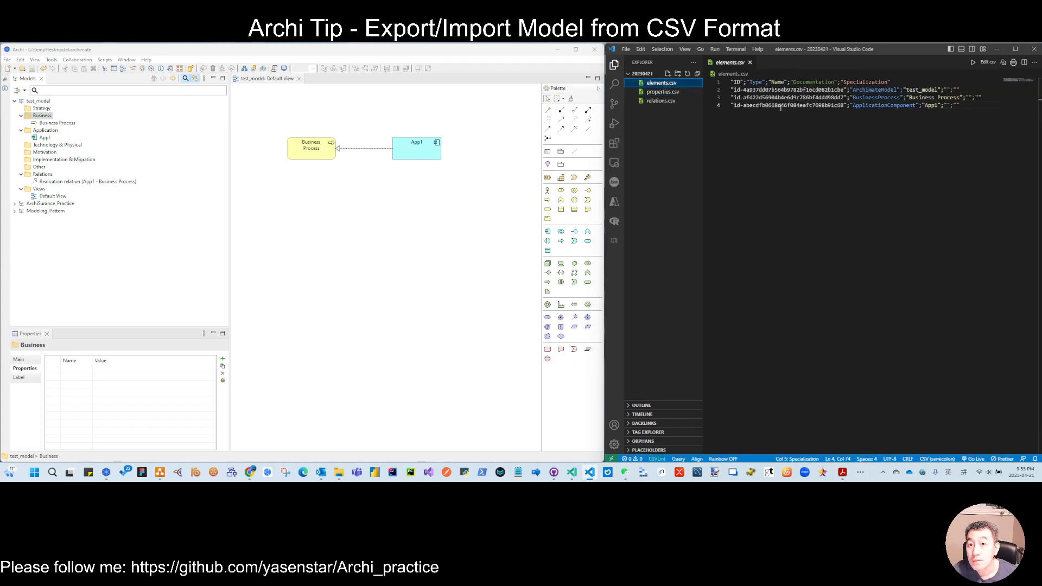
left_click(673, 92)
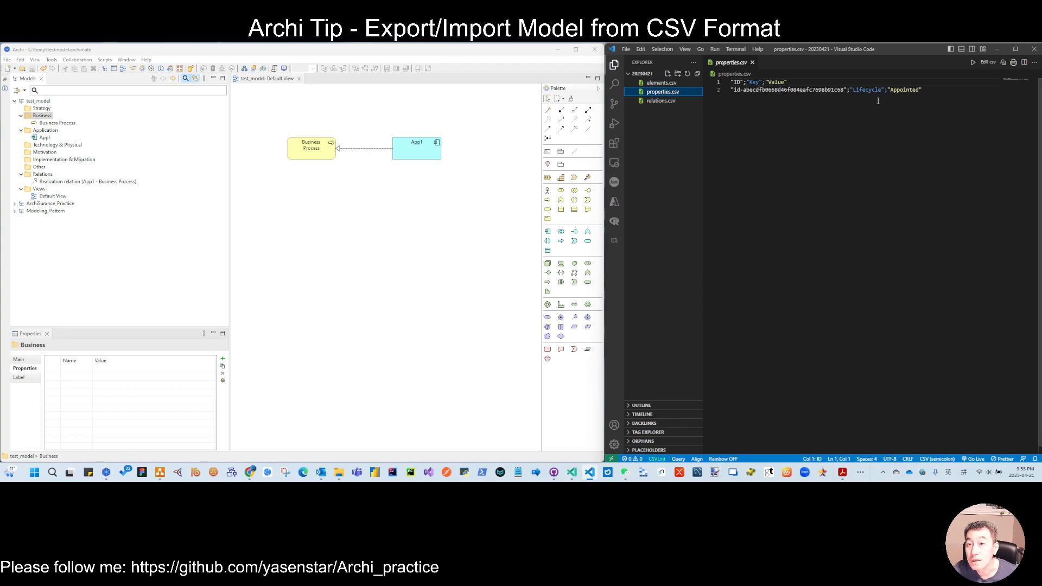
Step: Compare the element ID in properties.csv with App1's ID in elements.csv and check the Lifecycle property's key and value
double_click(771, 89)
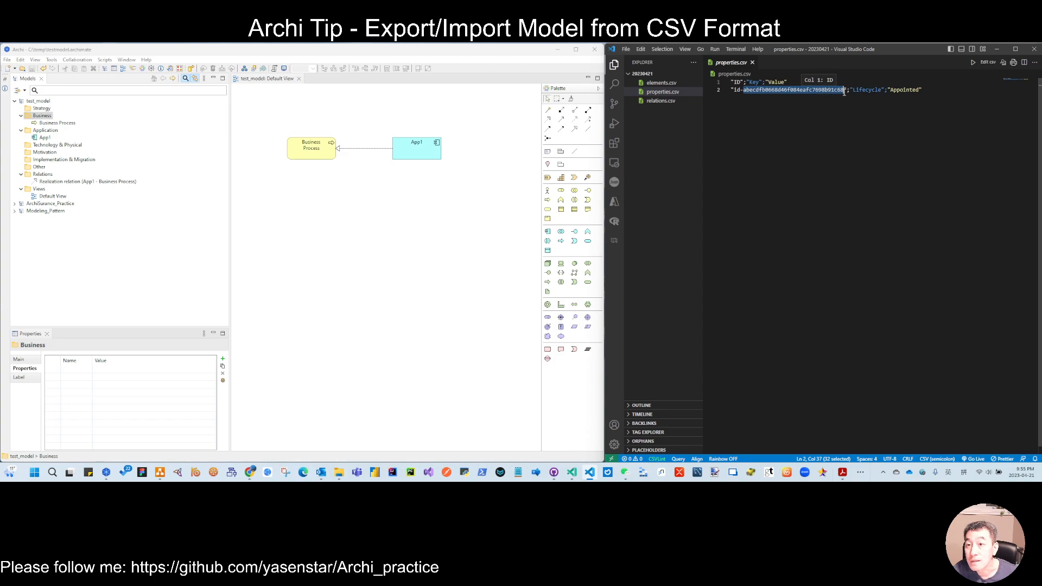
left_click(661, 82)
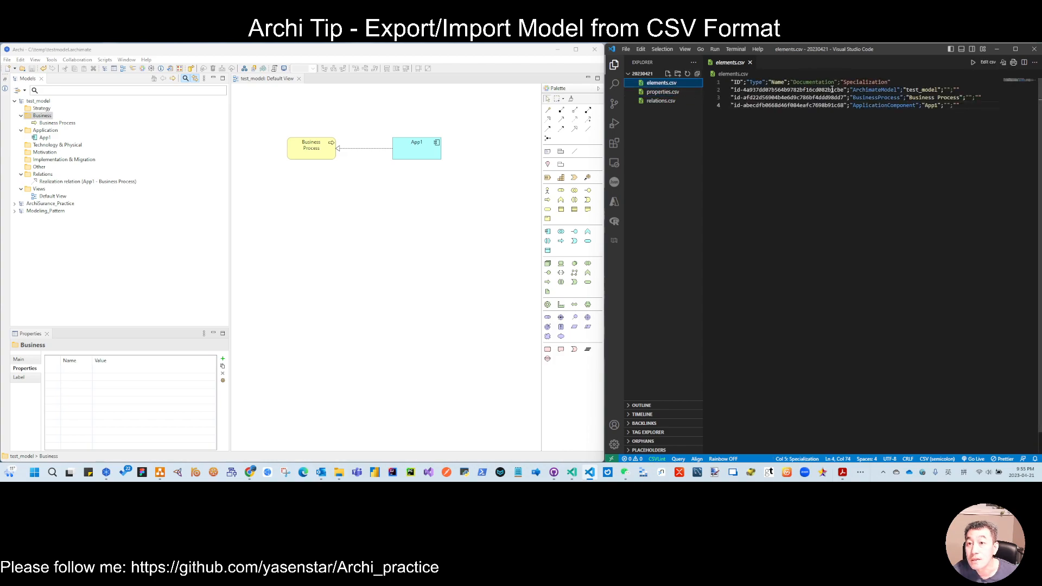
left_click_drag(840, 105, 843, 105)
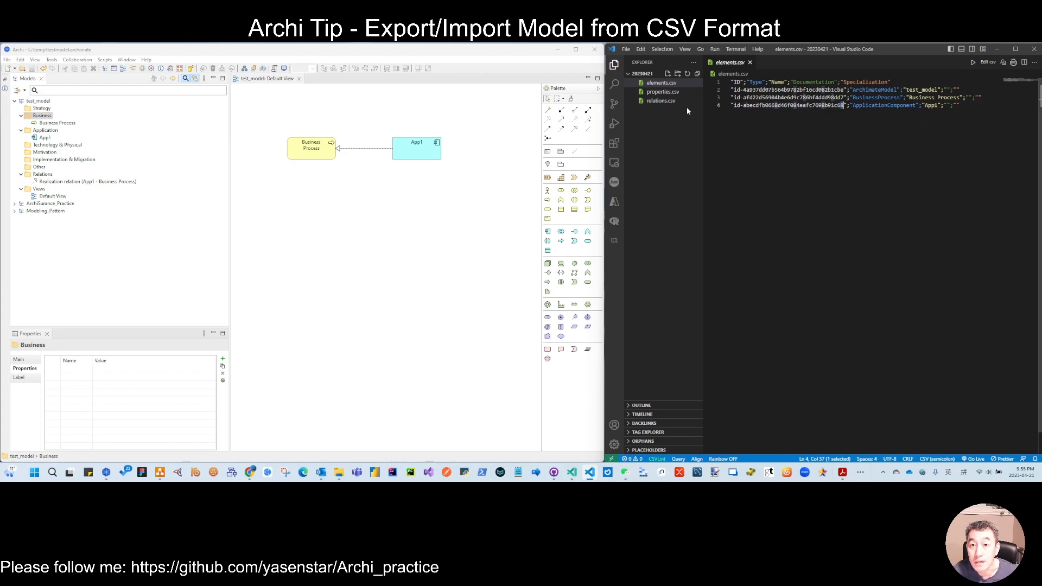
left_click(663, 92)
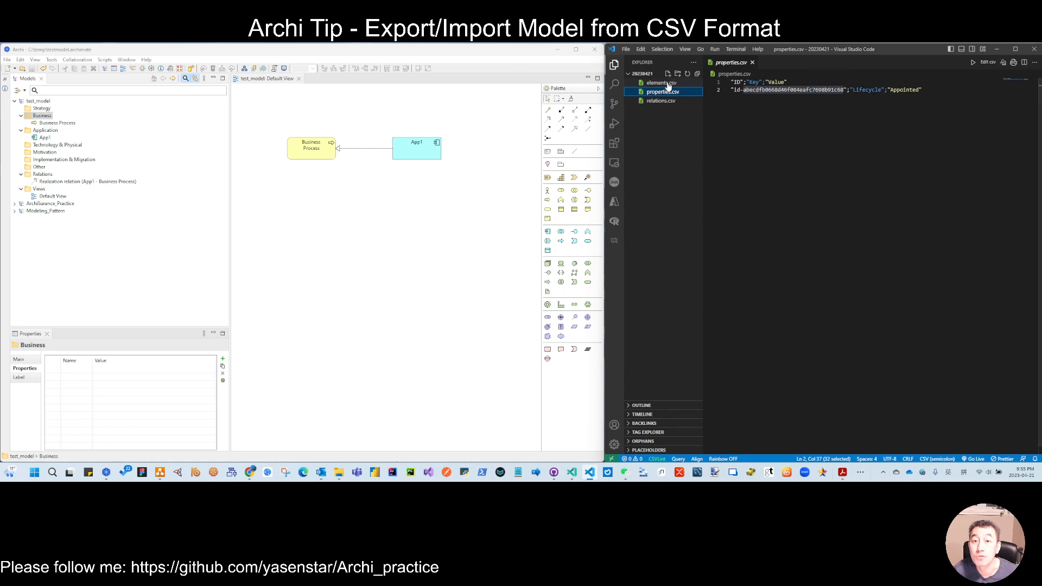
left_click(867, 90)
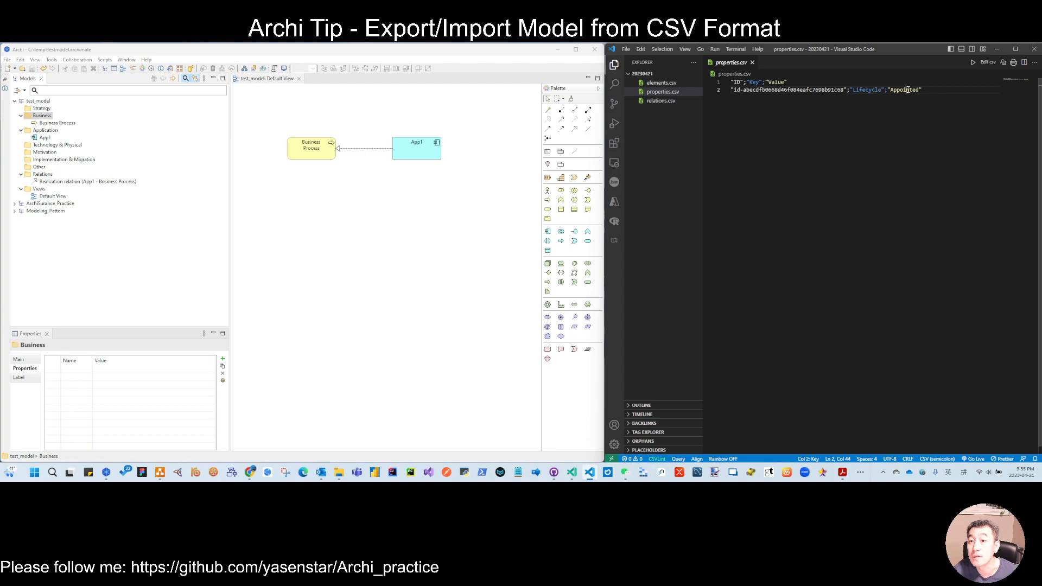
Step: Open relations.csv in a widened Visual Studio Code window and examine the relation's source ID, target ID and type
left_click(659, 102)
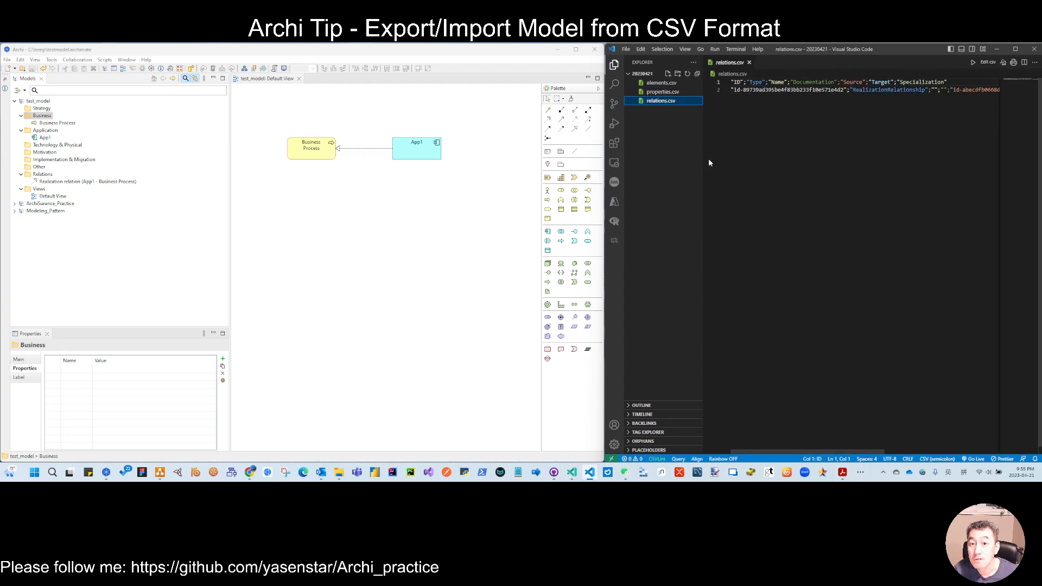
left_click_drag(604, 102, 324, 101)
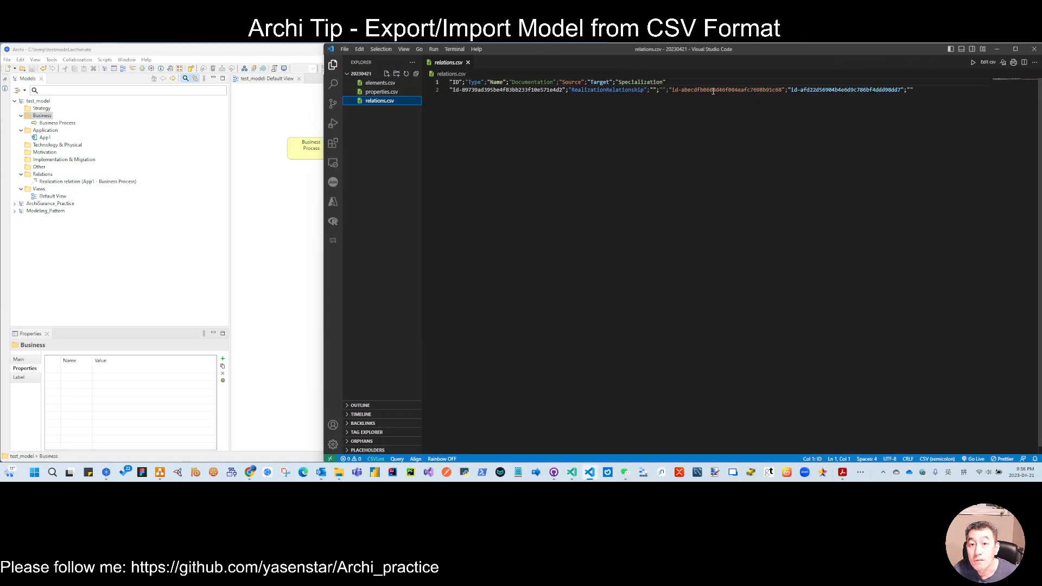
double_click(739, 90)
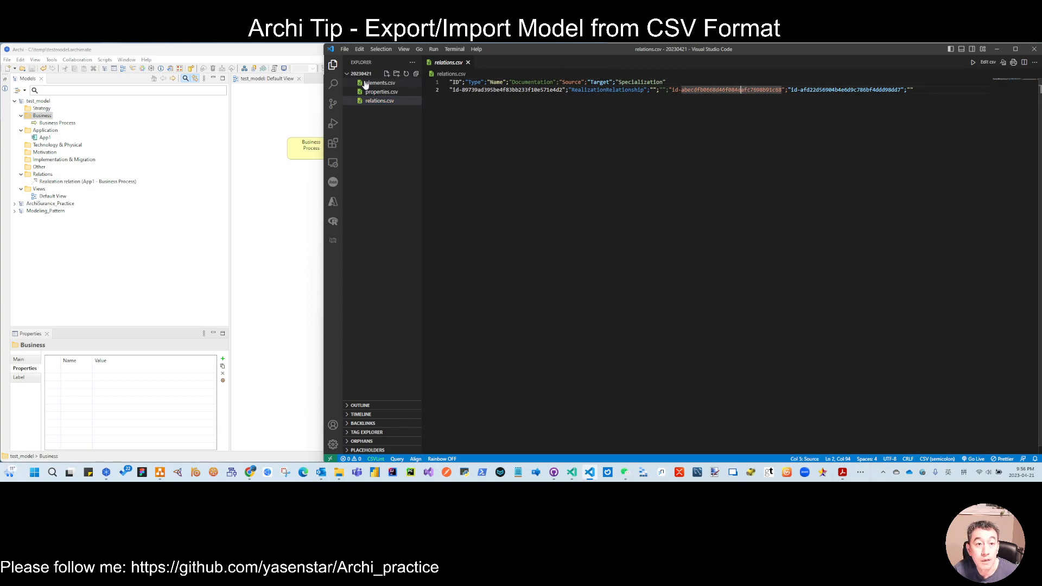
double_click(860, 90)
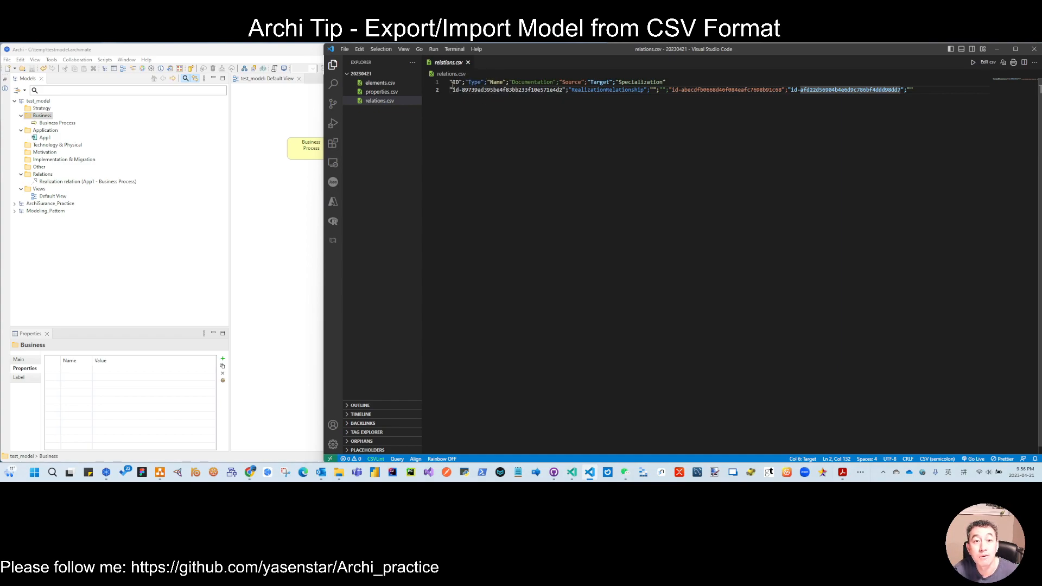
left_click(600, 90)
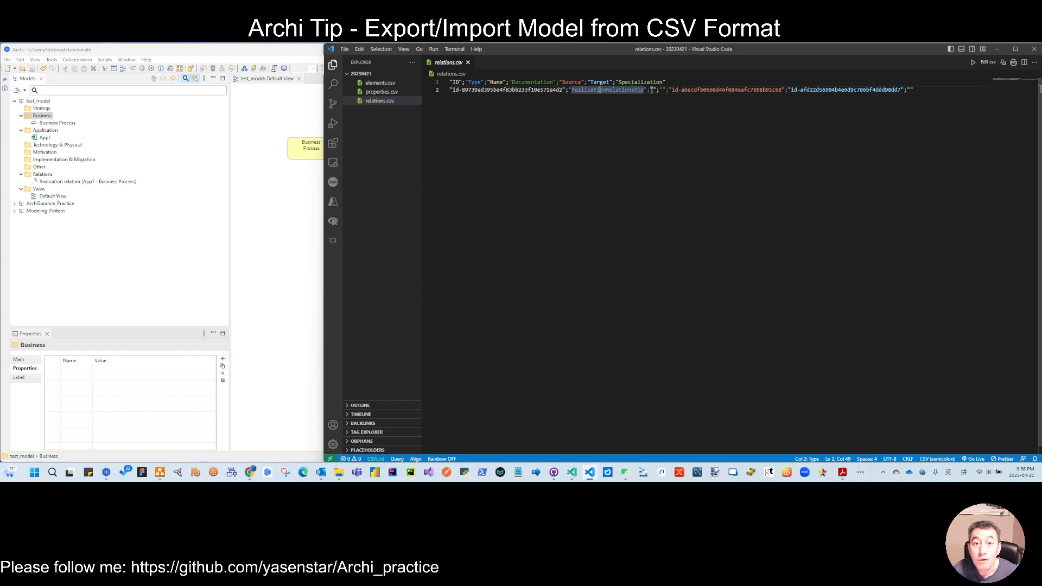
Step: In Archi, name the realization relation between App1 and Business Process "Realize" and document it as "this is a test relation"
left_click(60, 181)
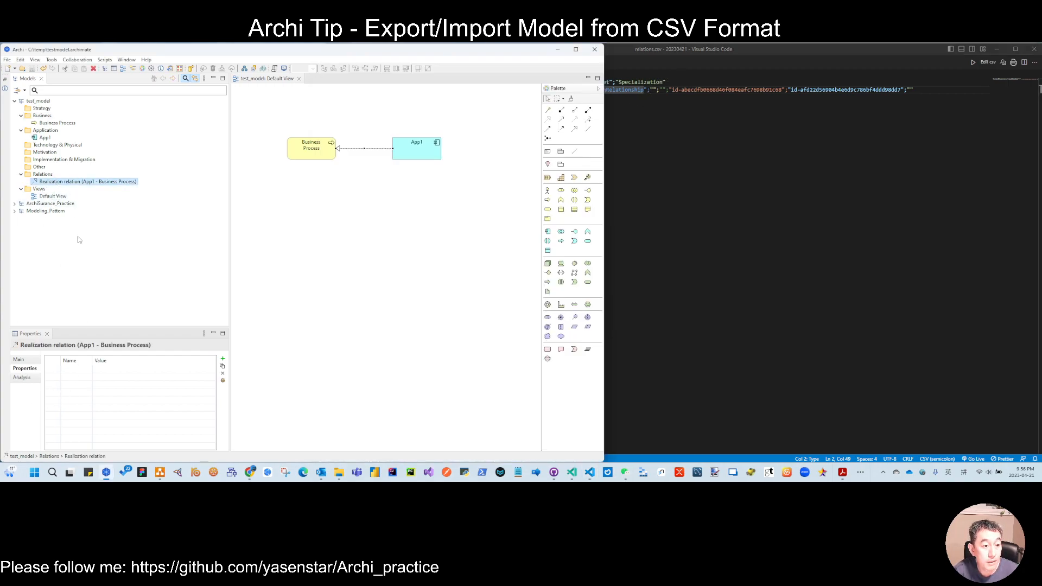
left_click(31, 361)
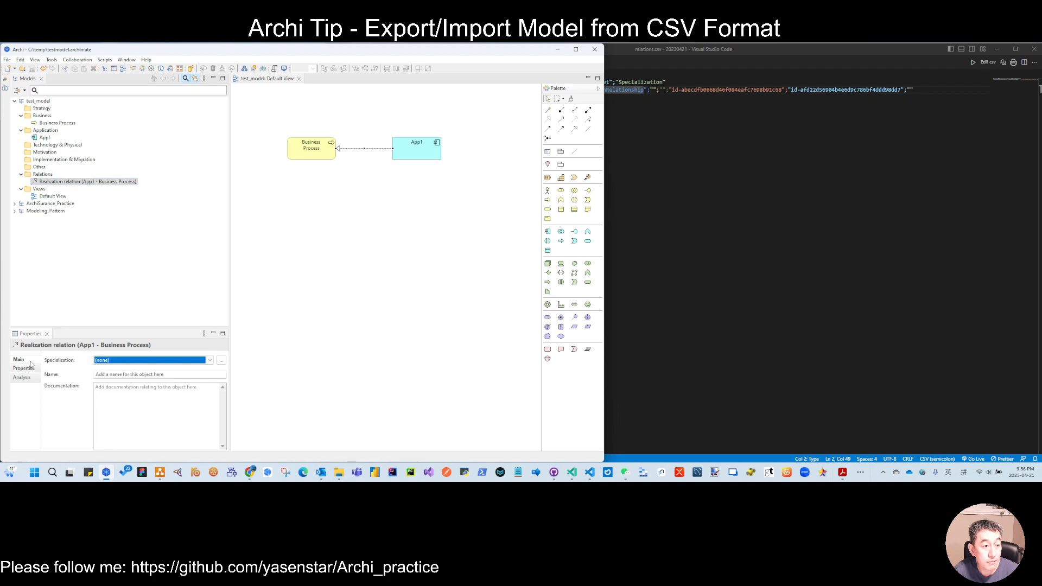
left_click(116, 391)
left_click(167, 376)
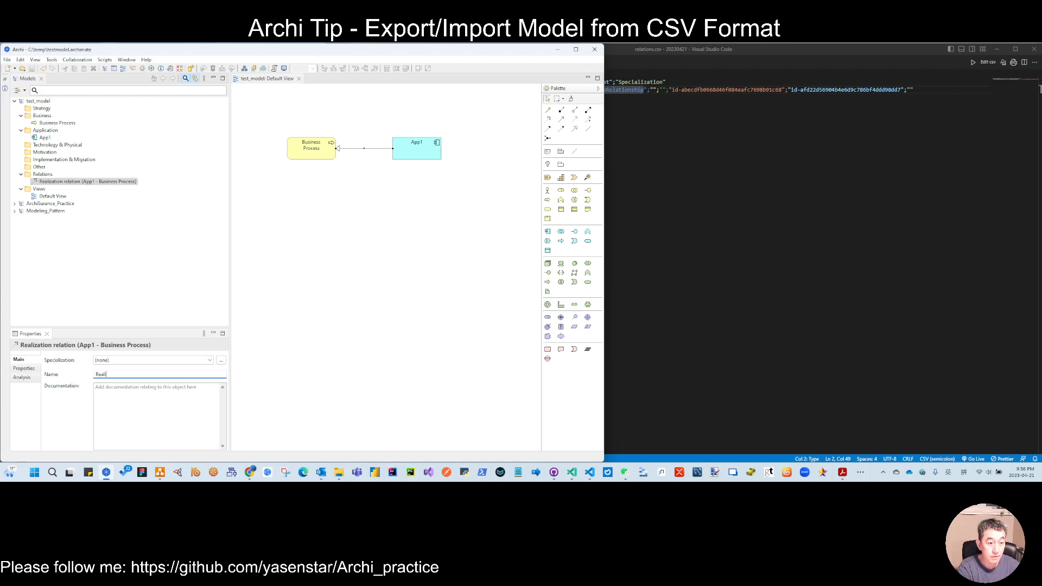
key("Tab")
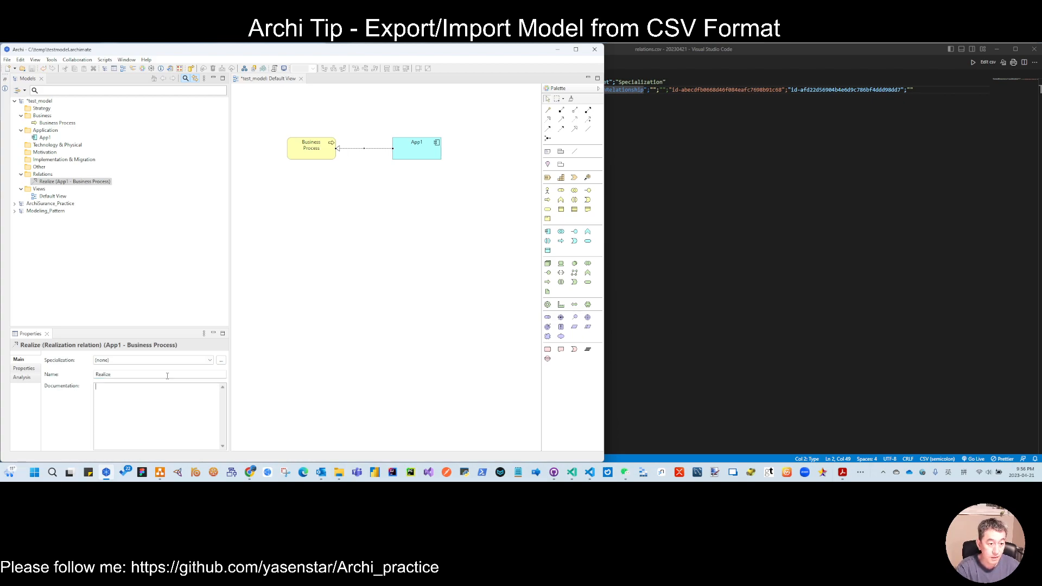
type("this is ")
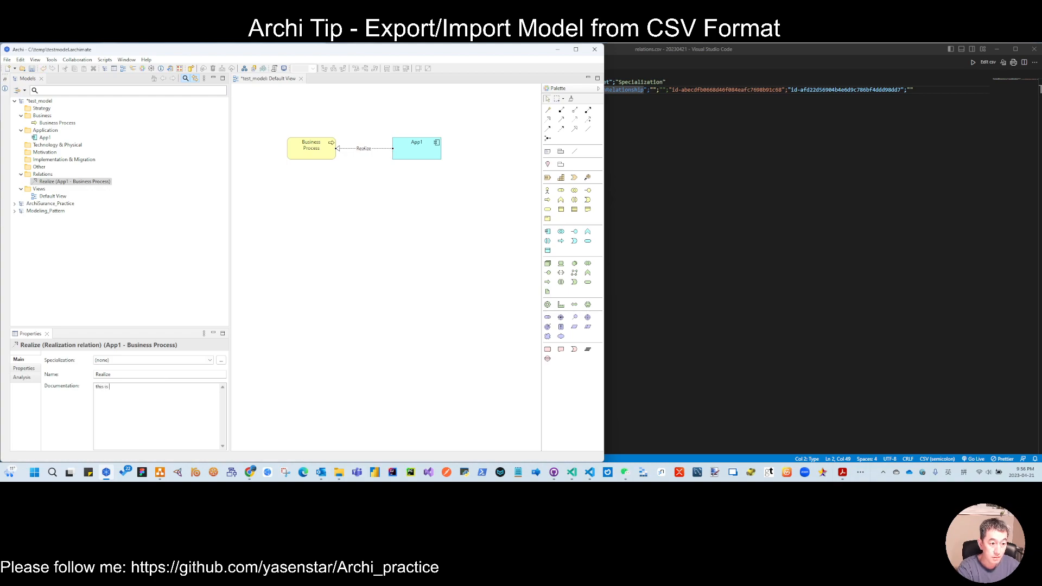
type("a test relation")
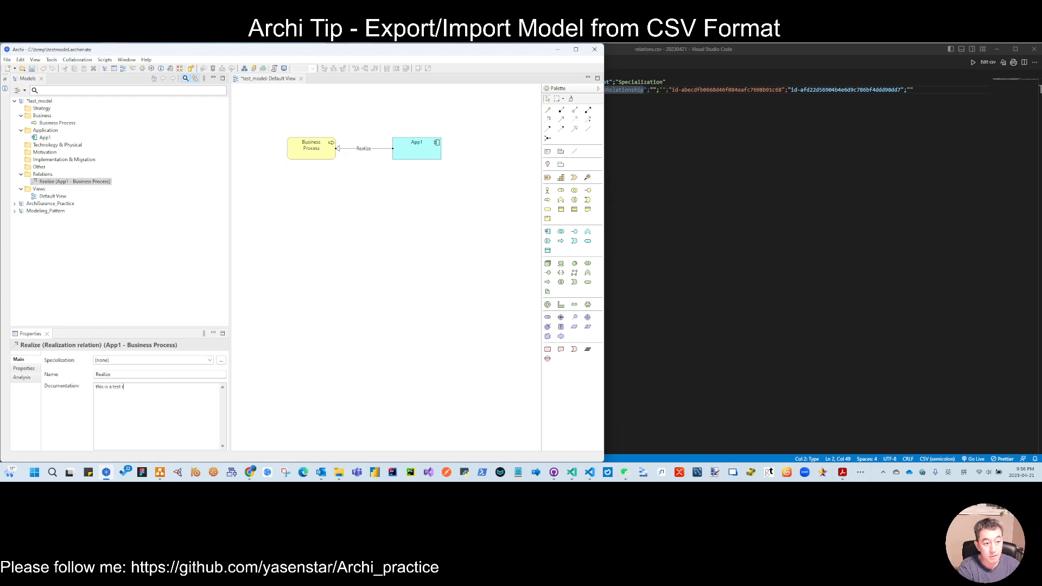
Step: Add the documentation "my first App" to App1 and "test process" to the Business Process element
left_click(45, 138)
left_click(139, 418)
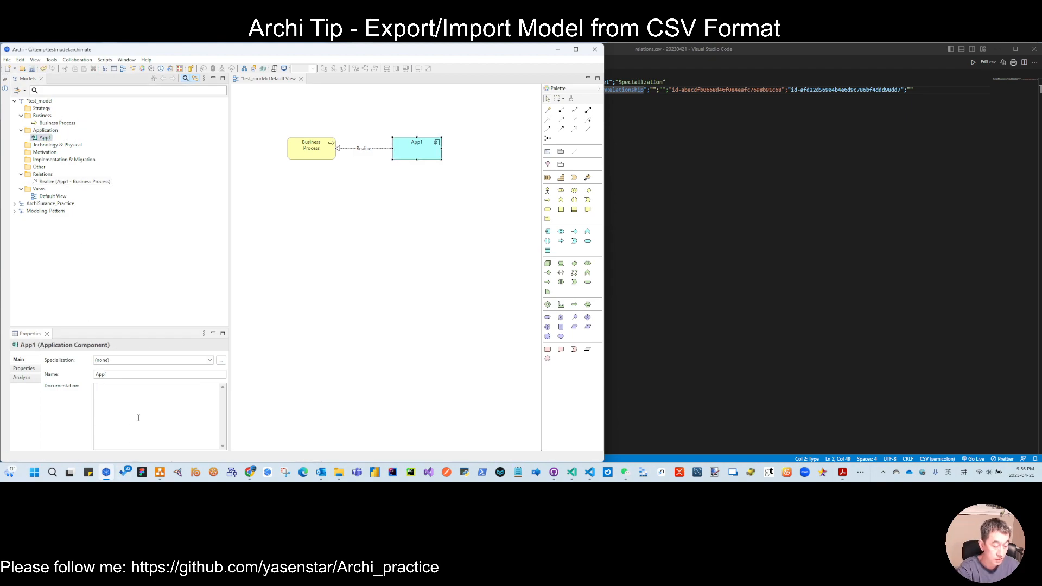
type("my first App")
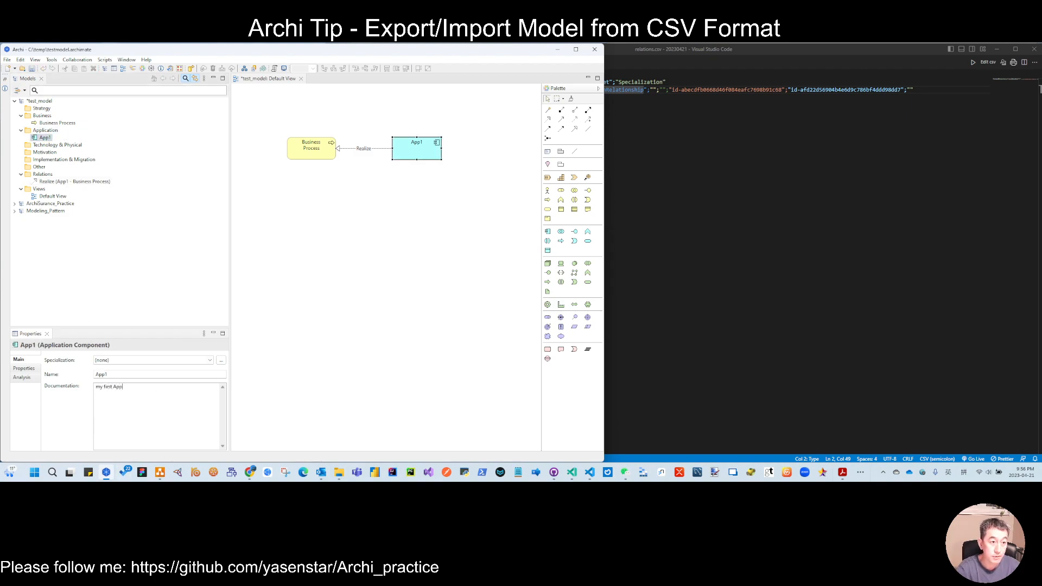
left_click(64, 123)
left_click(158, 424)
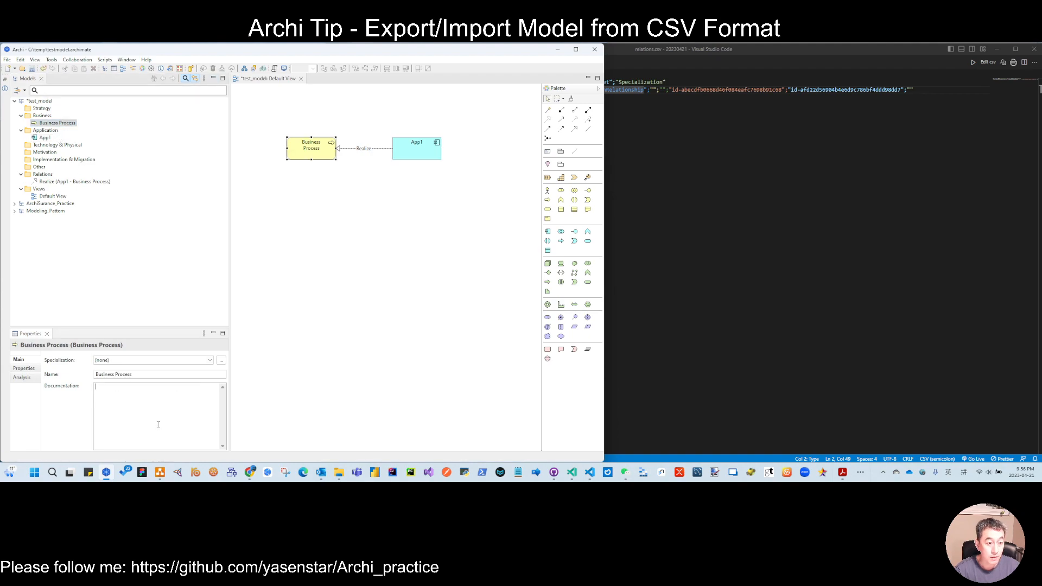
type("test process")
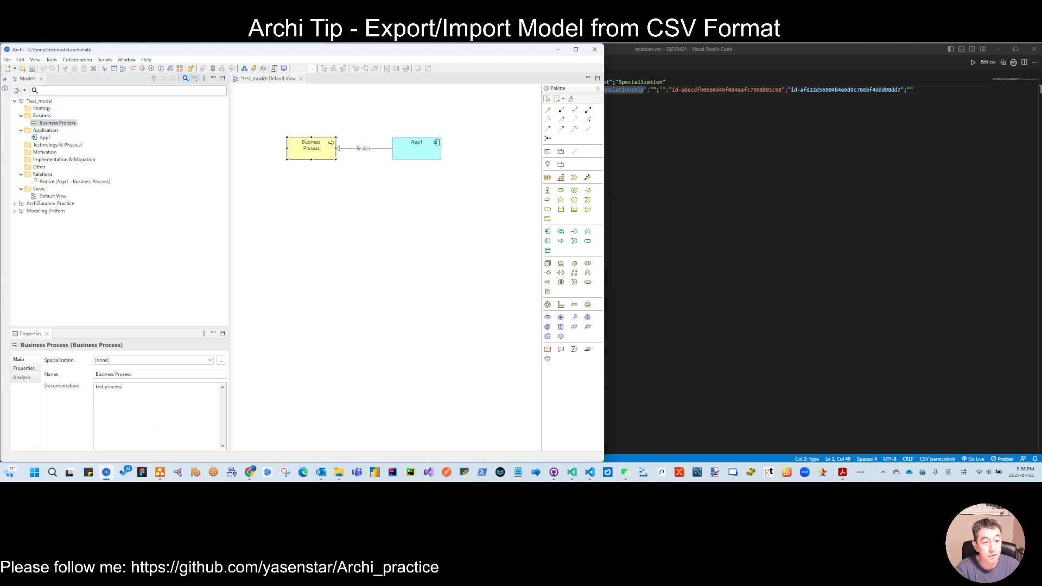
Step: Save the extended model and re-export it as semicolon-delimited UTF-8 CSV to C:\temp\20230421, overwriting the existing files
key("ctrl+s")
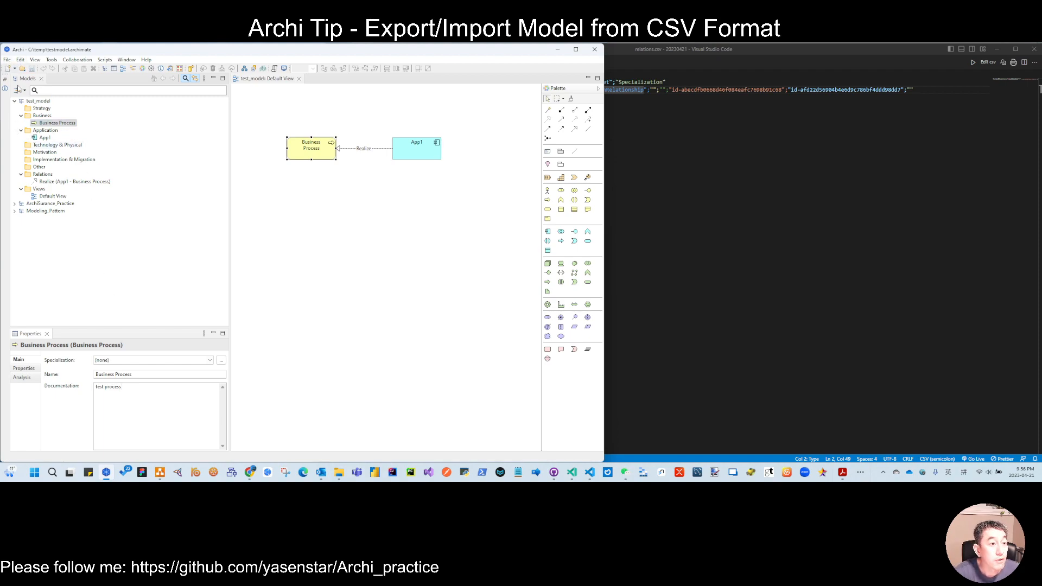
left_click(39, 108)
key("ctrl+s")
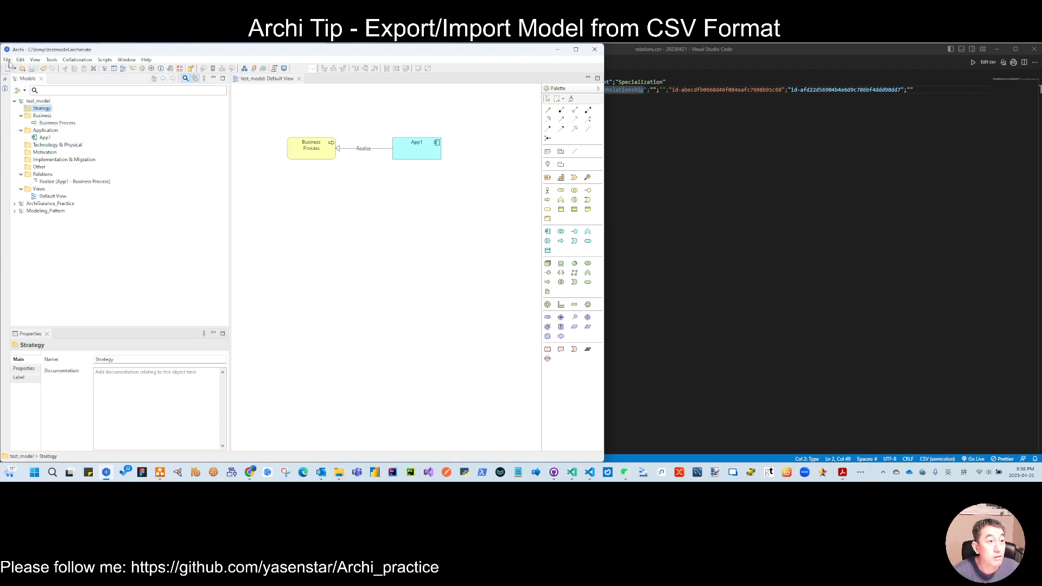
left_click(7, 60)
mouse_move(55, 191)
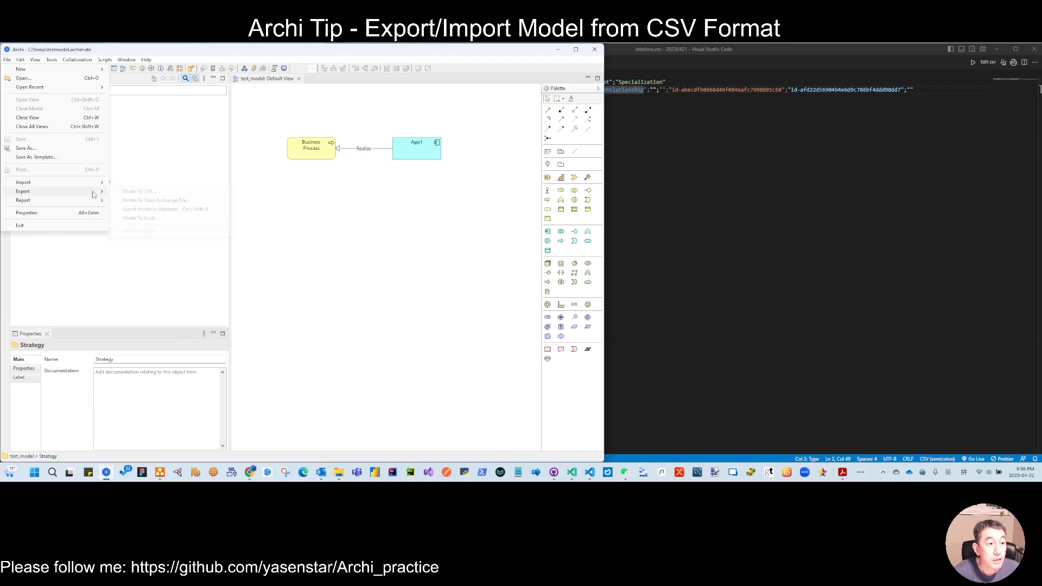
left_click(156, 193)
left_click(562, 311)
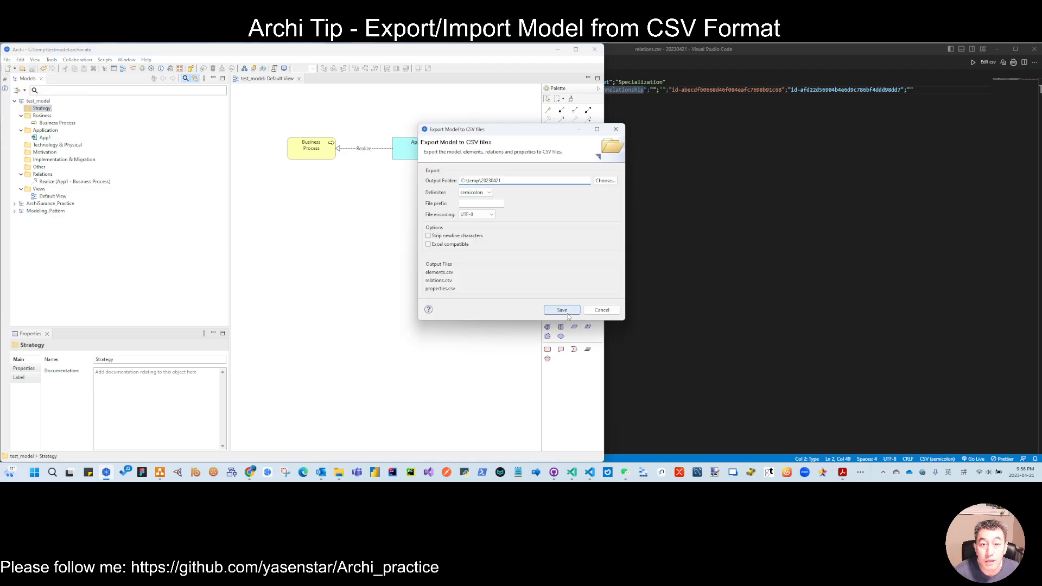
left_click(567, 229)
Step: Switch to Visual Studio Code, open the updated elements.csv, and resize Archi's model tree and the editor window to show both side by side
left_click(713, 228)
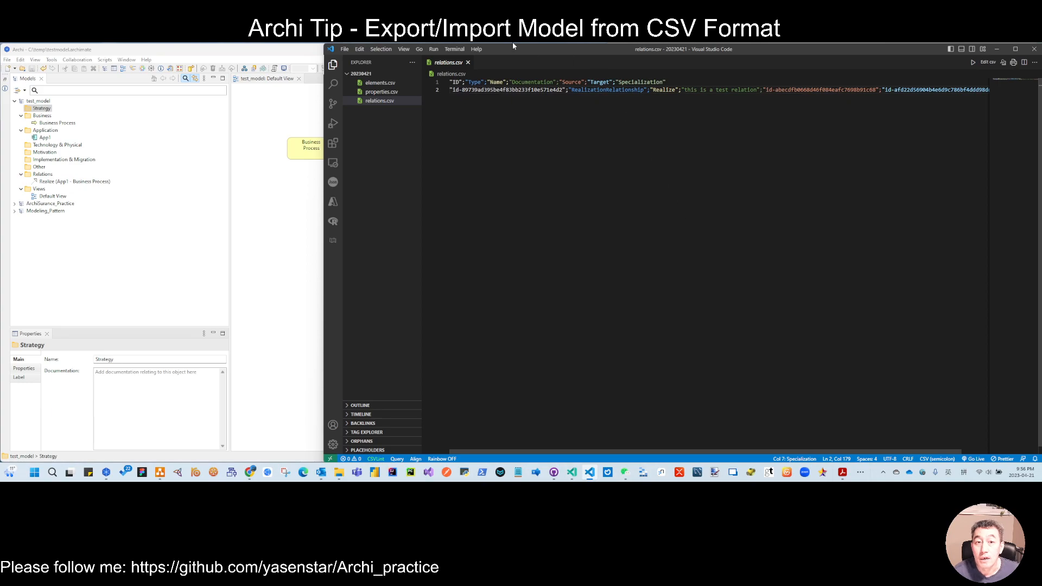
left_click(380, 82)
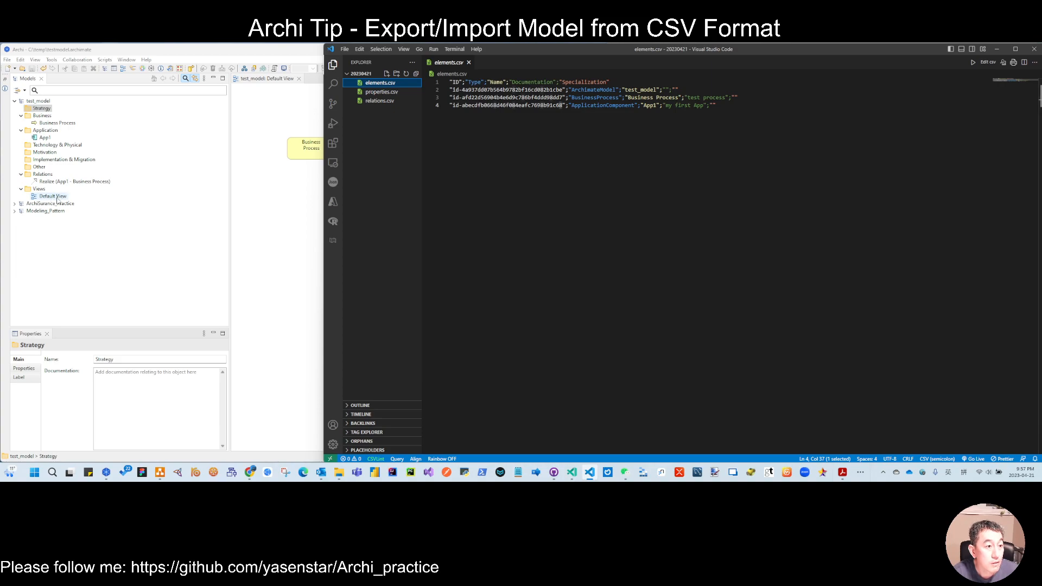
left_click_drag(229, 205, 146, 206)
left_click(680, 207)
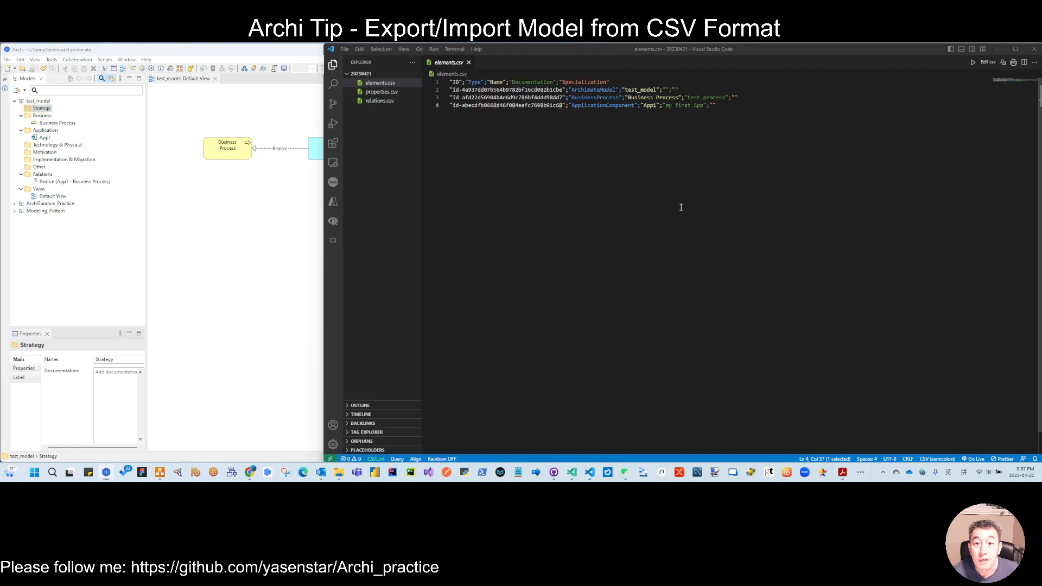
left_click_drag(324, 216, 606, 259)
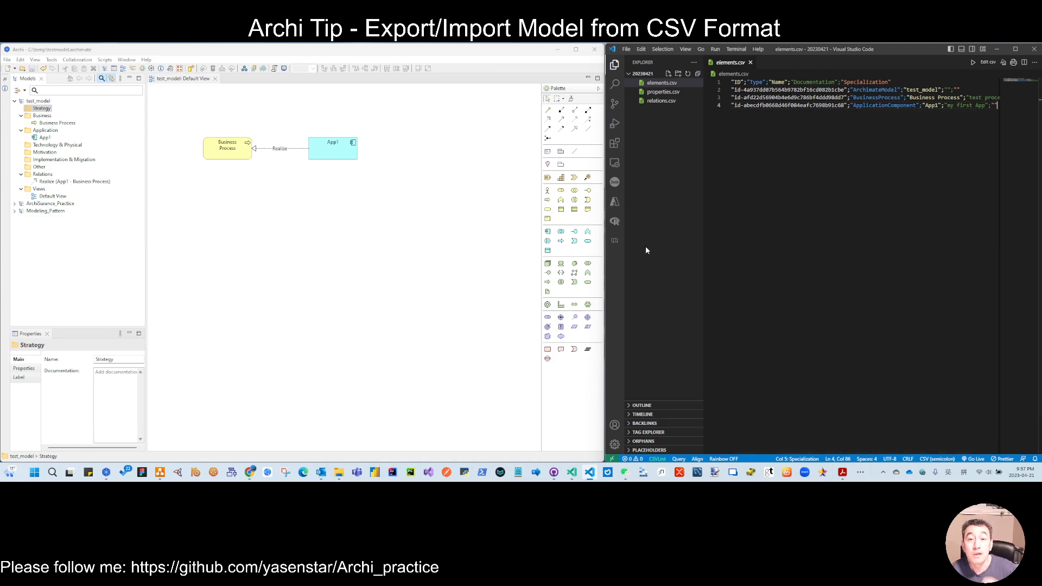
left_click_drag(606, 273, 383, 271)
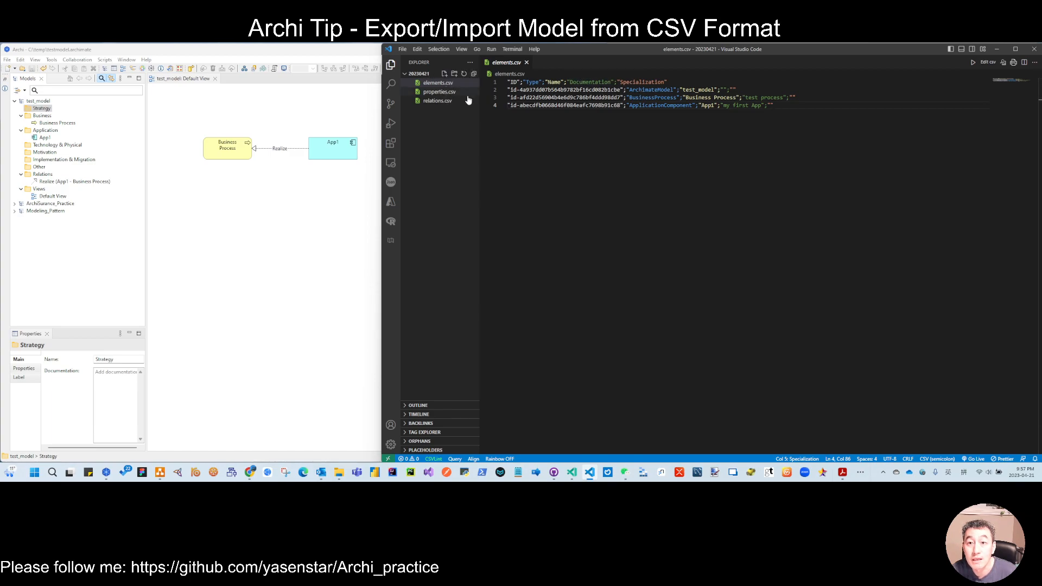
Step: Examine the documentation and specialization fields in elements.csv, the entries in properties.csv, and the column headers in relations.csv
left_click(723, 89)
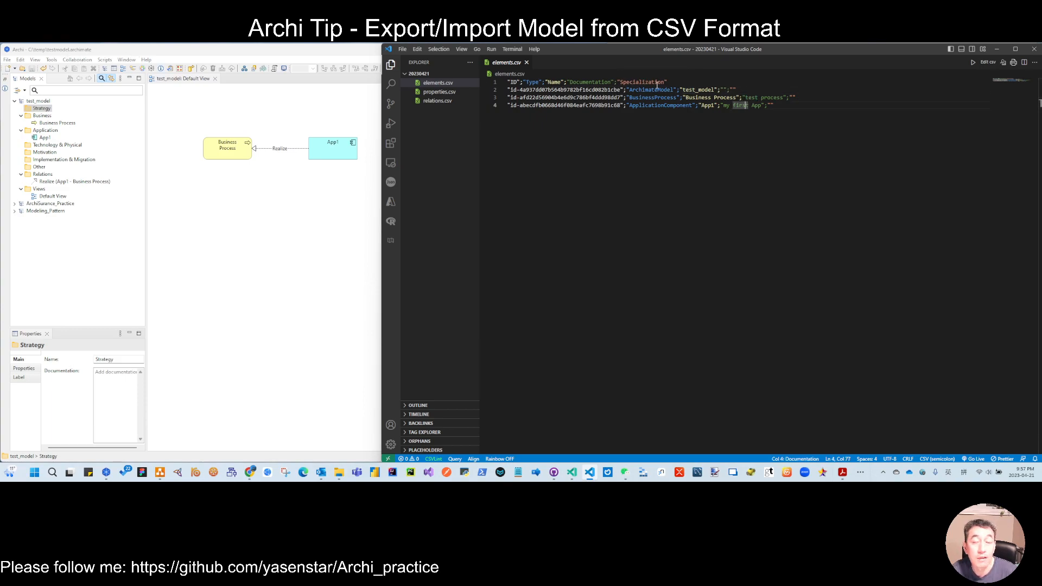
left_click(817, 110)
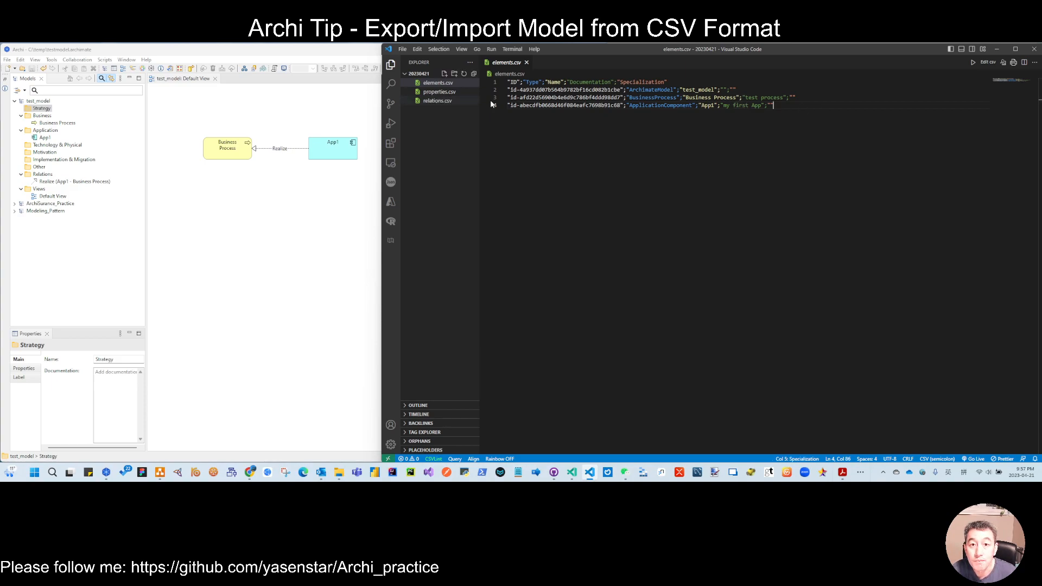
left_click(439, 92)
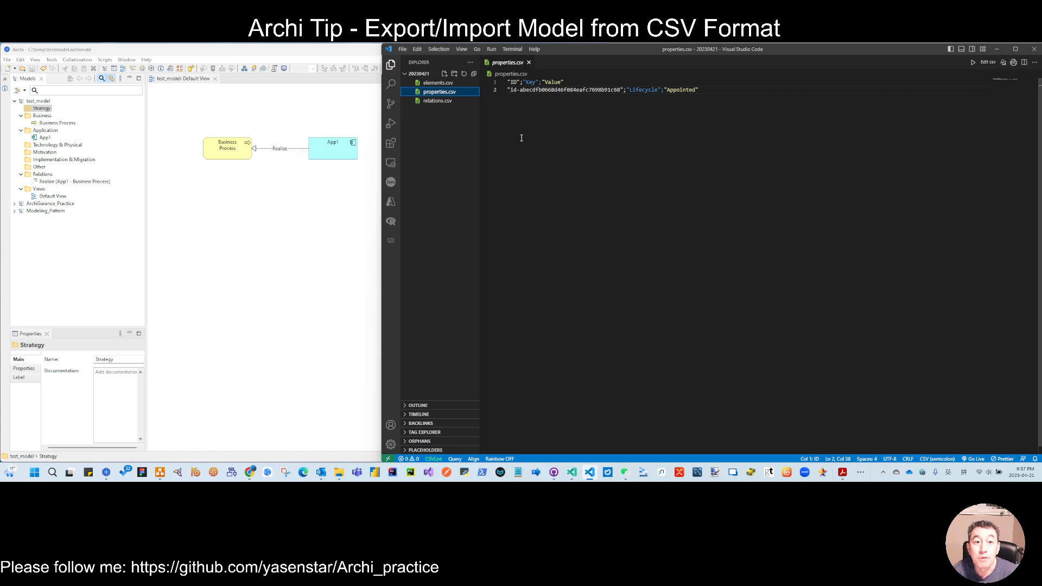
left_click(439, 101)
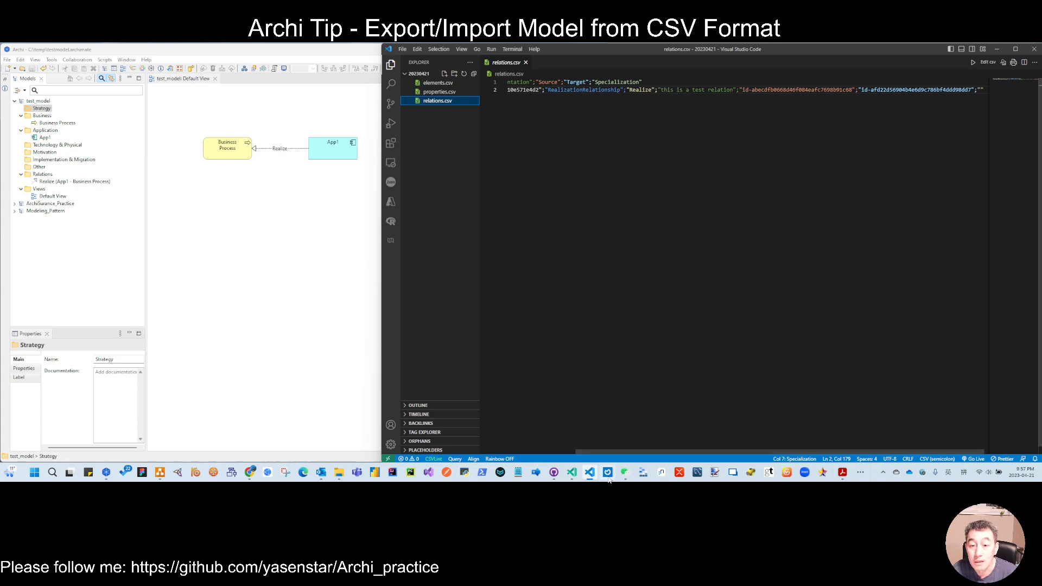
left_click_drag(611, 451, 536, 451)
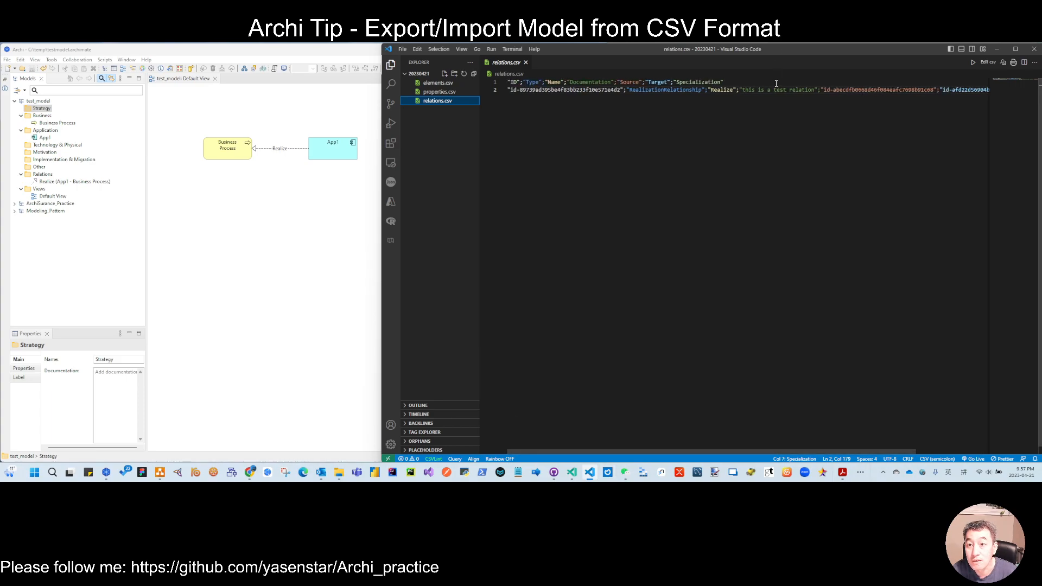
double_click(590, 82)
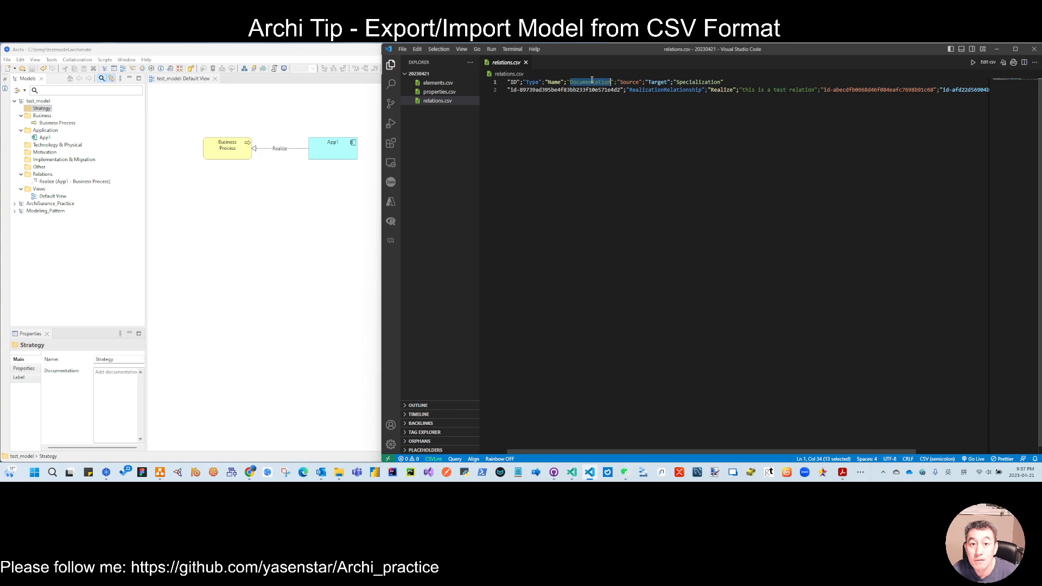
Step: Review the name column in relations.csv and compare the contents of elements.csv, properties.csv and relations.csv
left_click(557, 82)
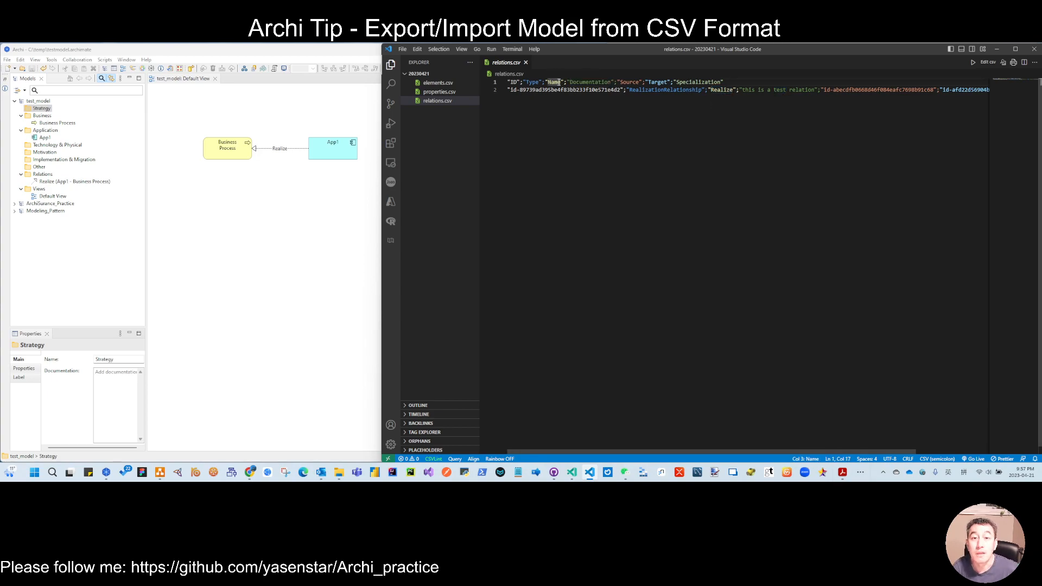
left_click(445, 85)
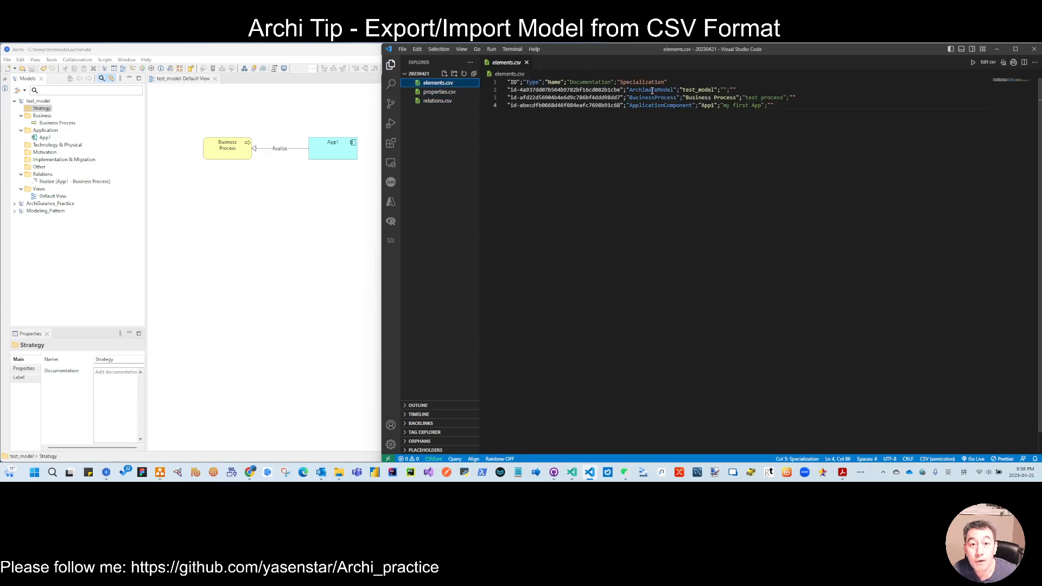
left_click(440, 91)
left_click(441, 101)
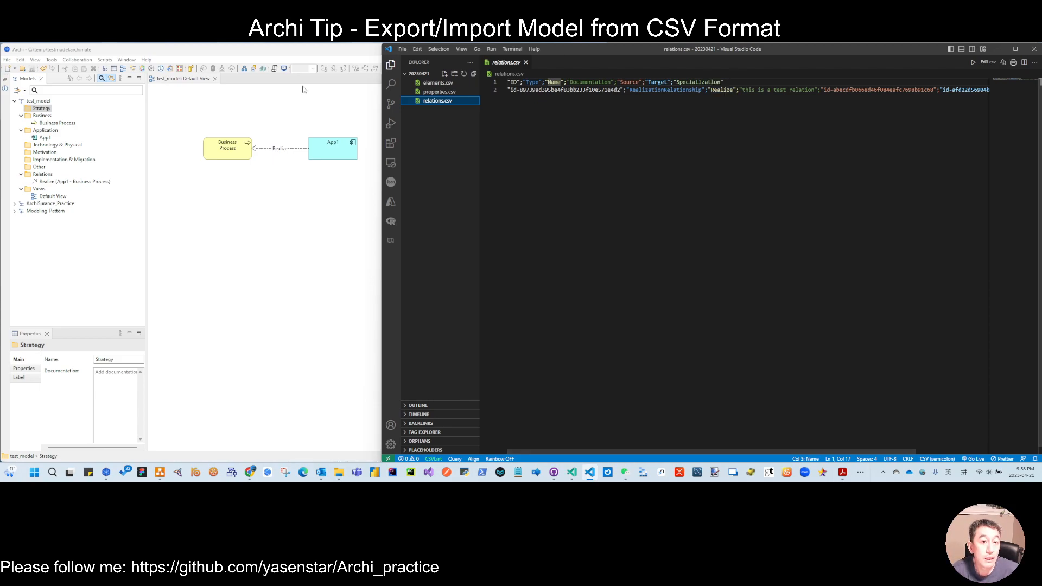
Step: Open elements.csv and adjust the split between Archi and Visual Studio Code to show the model beside the full CSV rows
left_click_drag(381, 138, 603, 152)
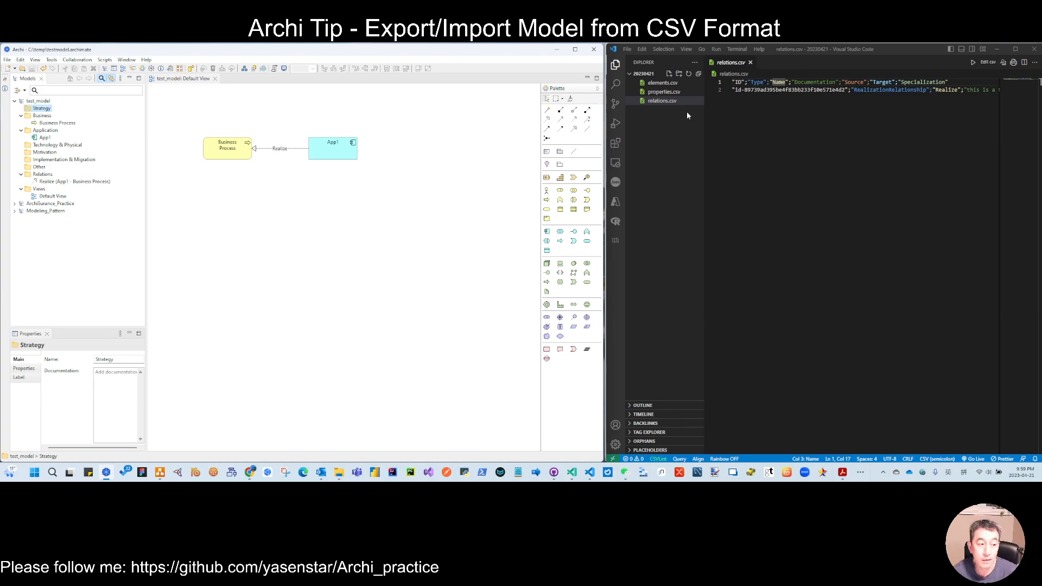
left_click(663, 83)
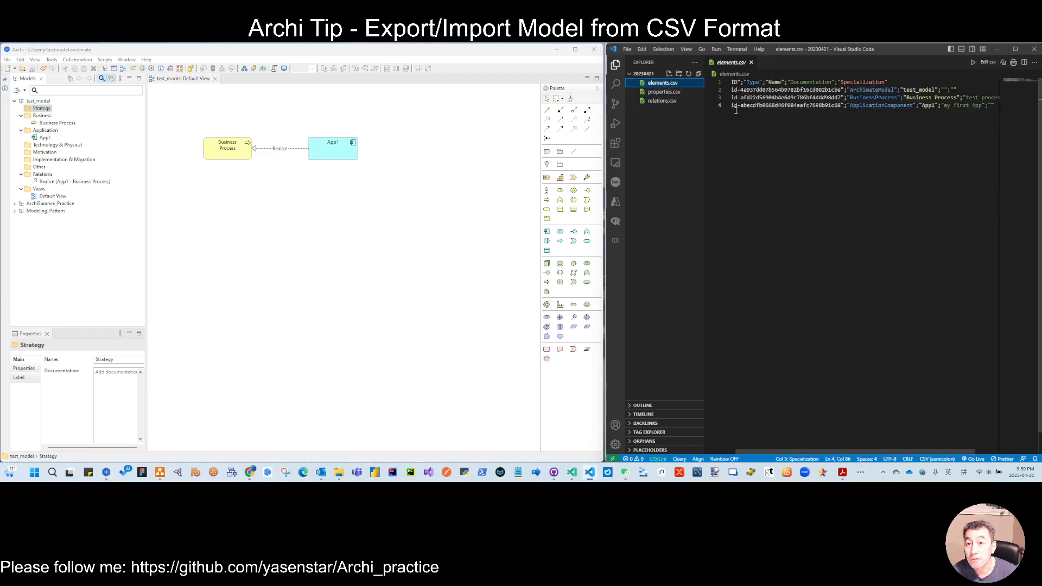
left_click_drag(606, 120, 420, 126)
left_click_drag(606, 136, 421, 125)
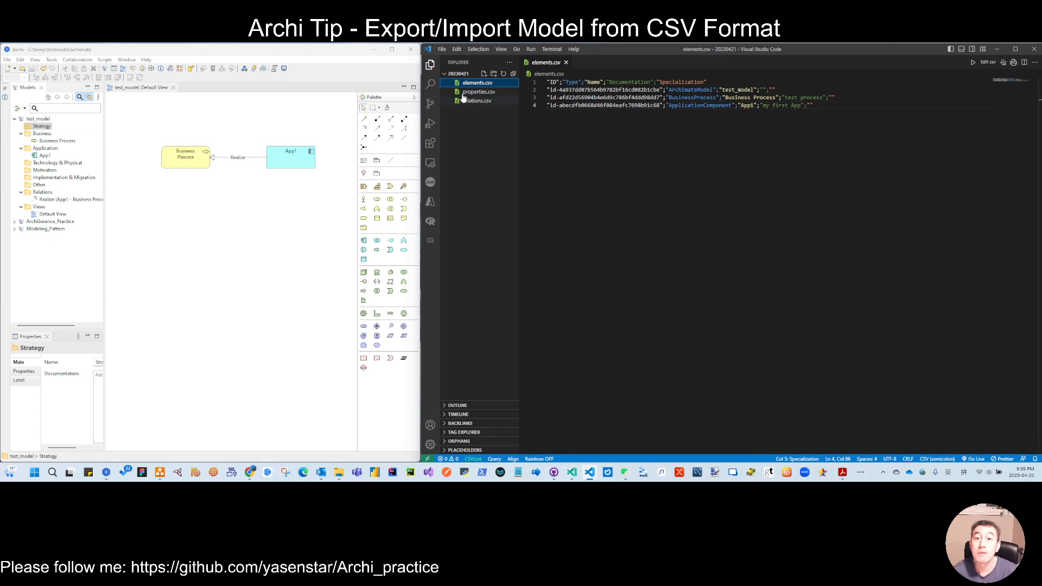
Step: Append a row to elements.csv with an empty ID, type "ApplicationService", name "NewAppService" and empty, unquoted documentation and specialization fields
left_click(825, 108)
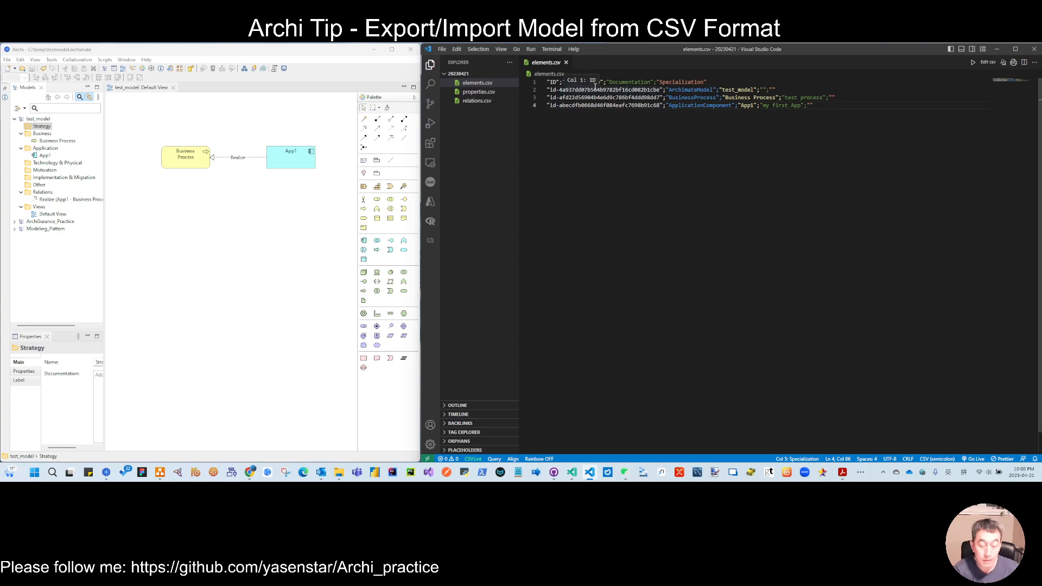
key("Return")
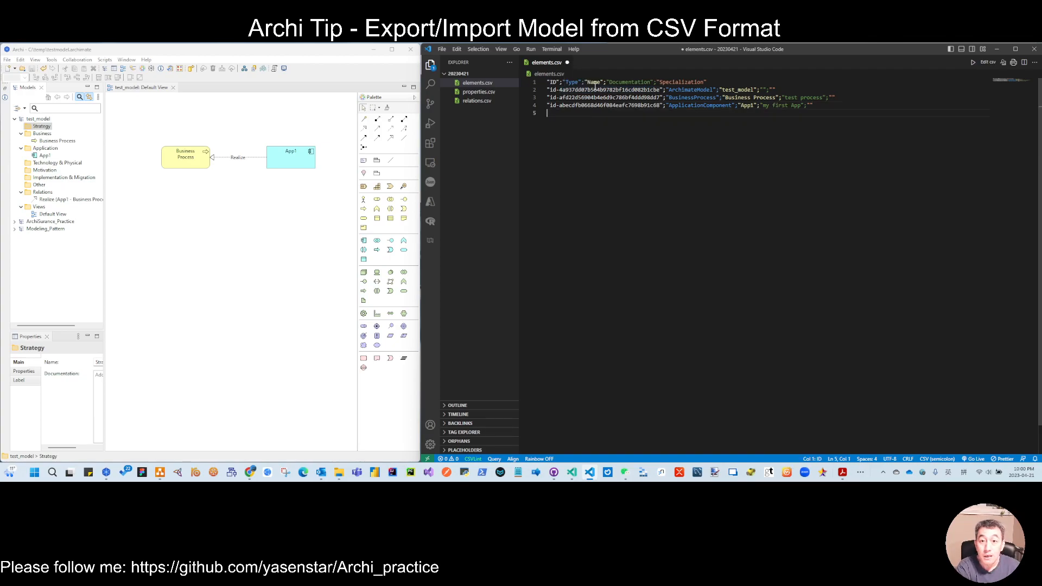
type(";")
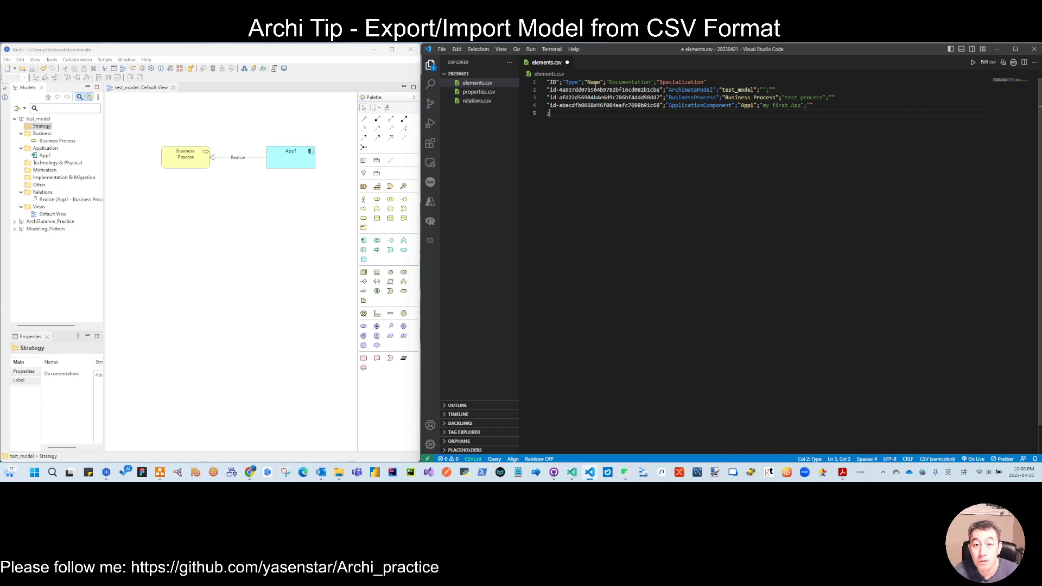
type("i")
type("Application")
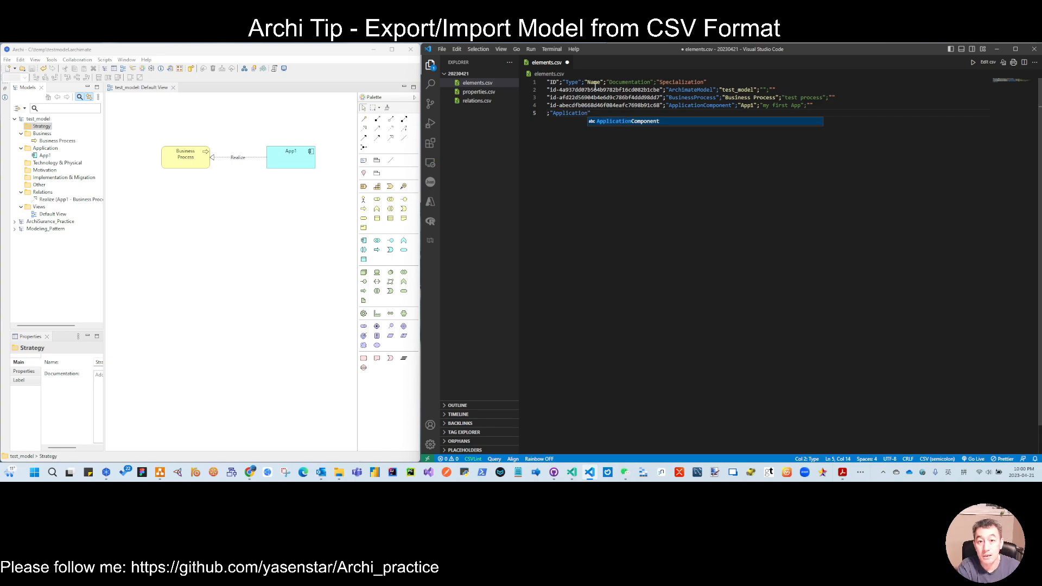
type("Service\"")
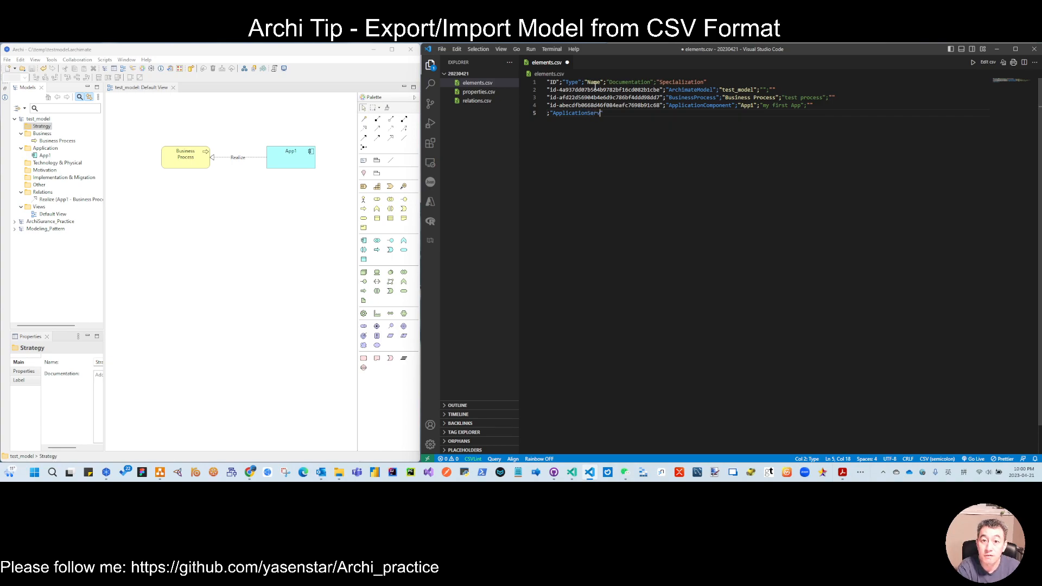
type(";")
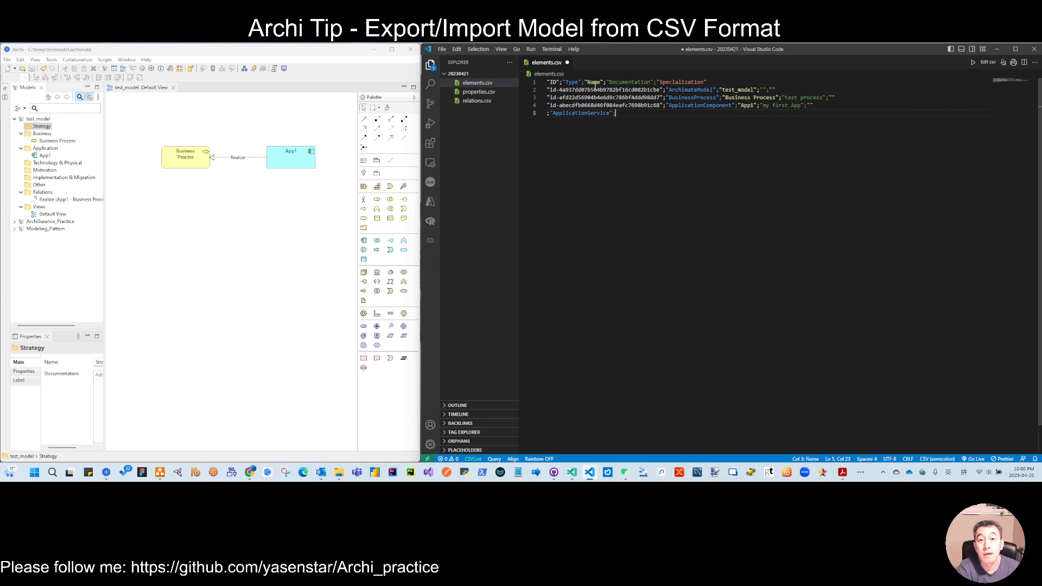
type("\"NewAppService")
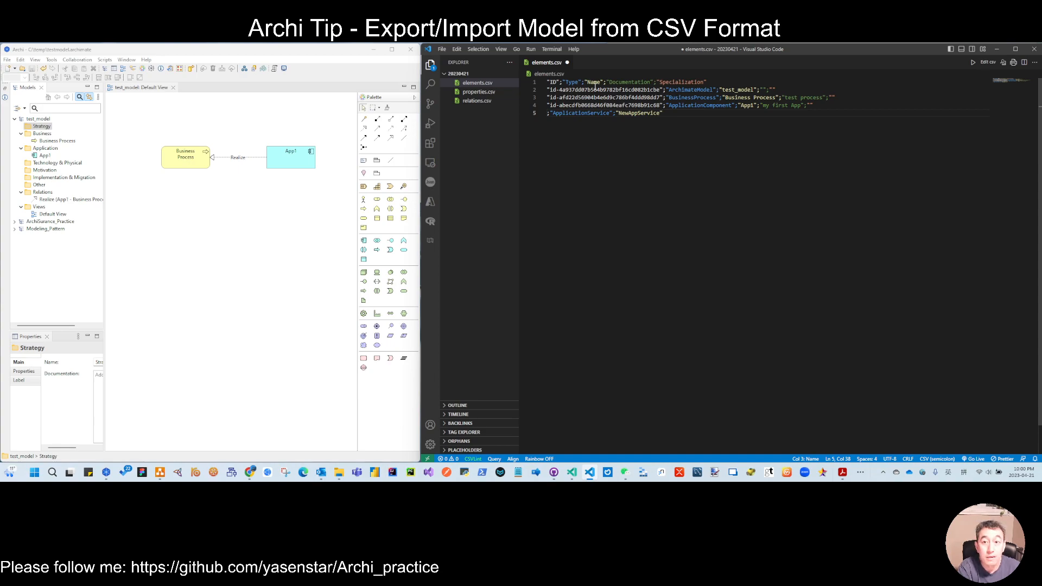
type(";")
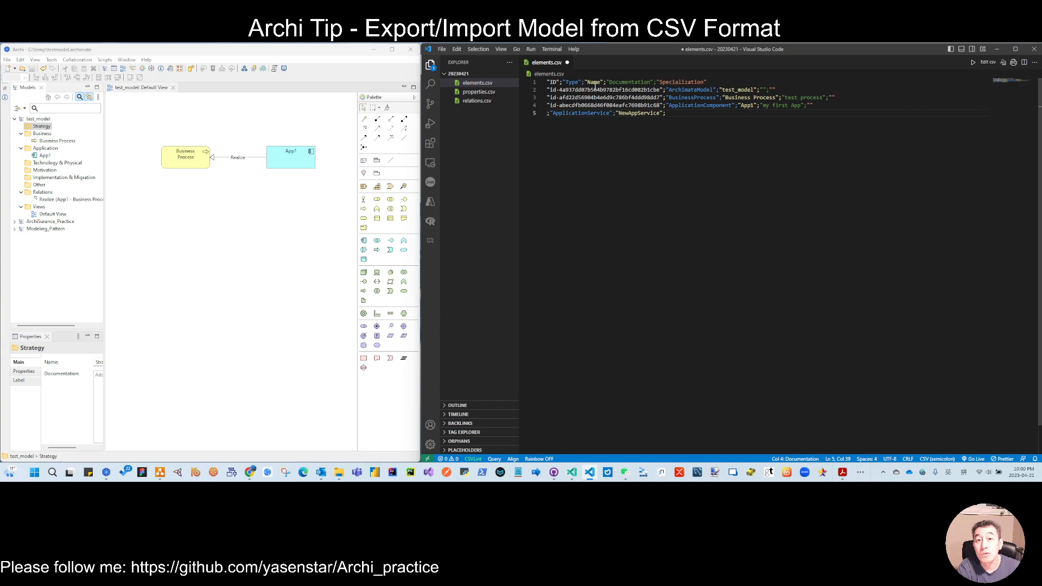
type(";")
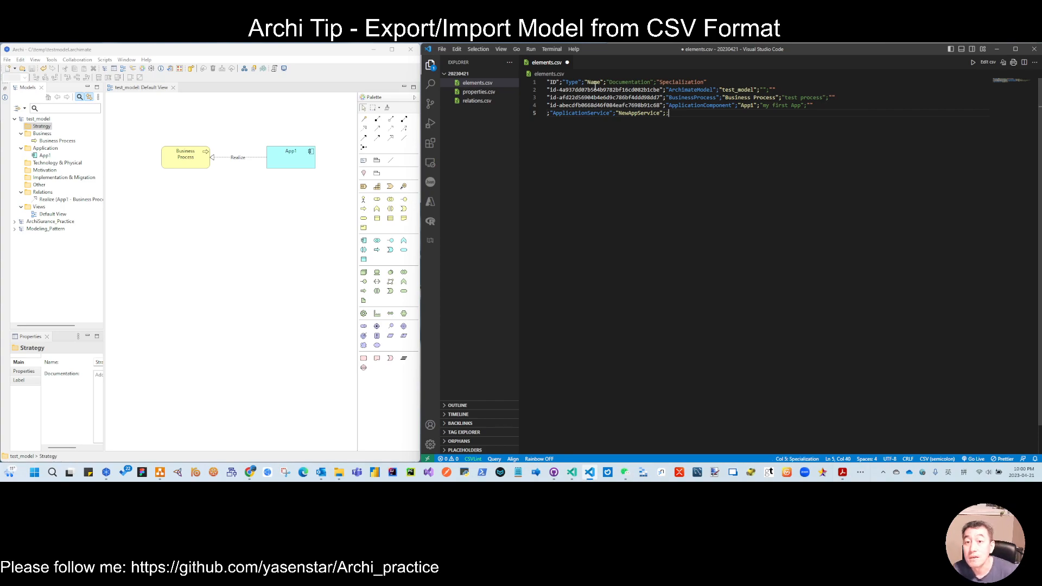
Step: Add an empty quoted specialization value at the end of the NewAppService row and save elements.csv
left_click(548, 113)
type(";")
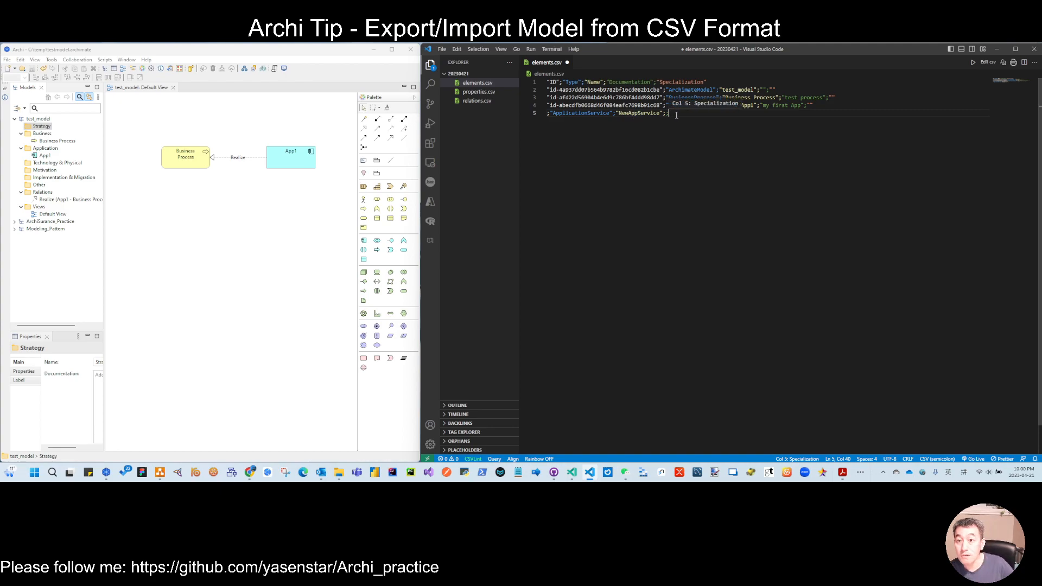
type("\"")
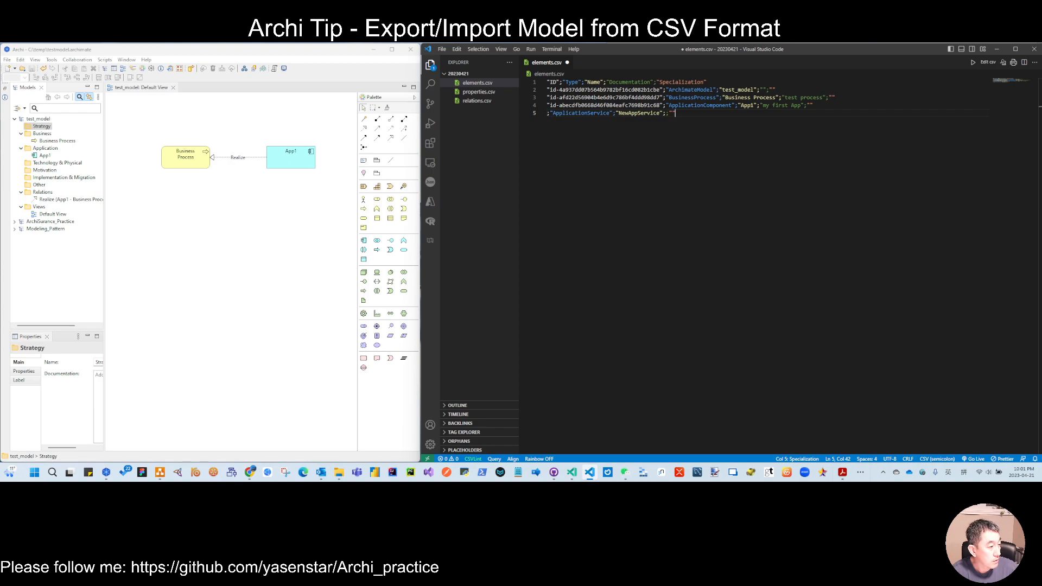
key("ctrl+s")
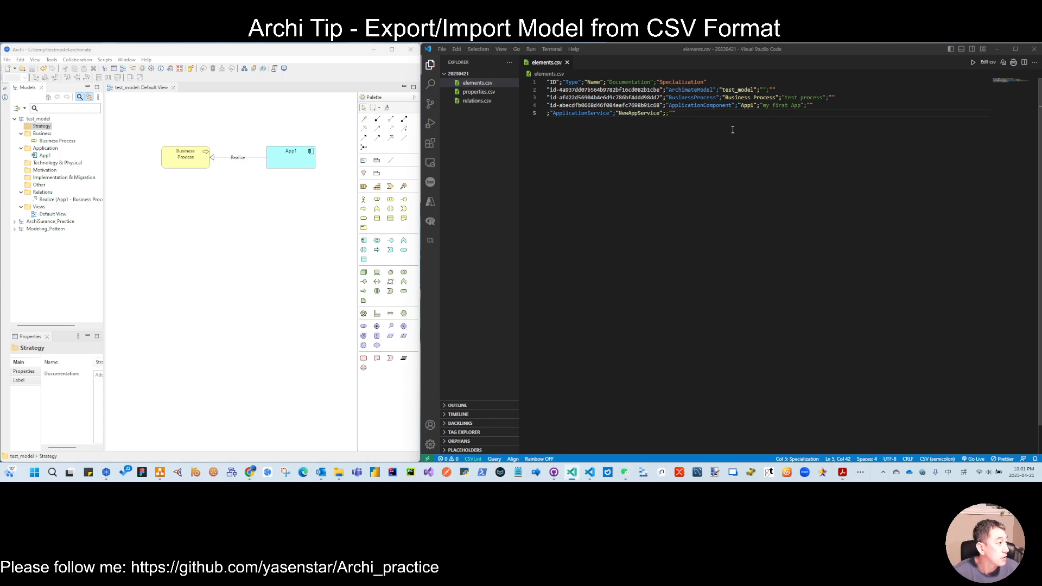
Step: Remove the empty quotes from the end of the NewAppService row and save elements.csv
left_click(691, 114)
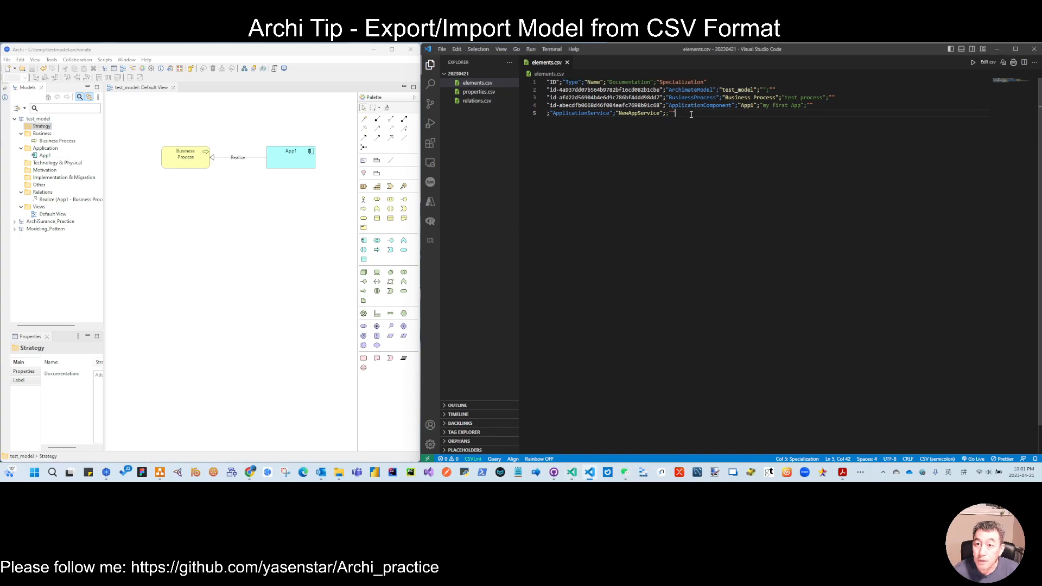
key("BackSpace")
key("BackSpace")
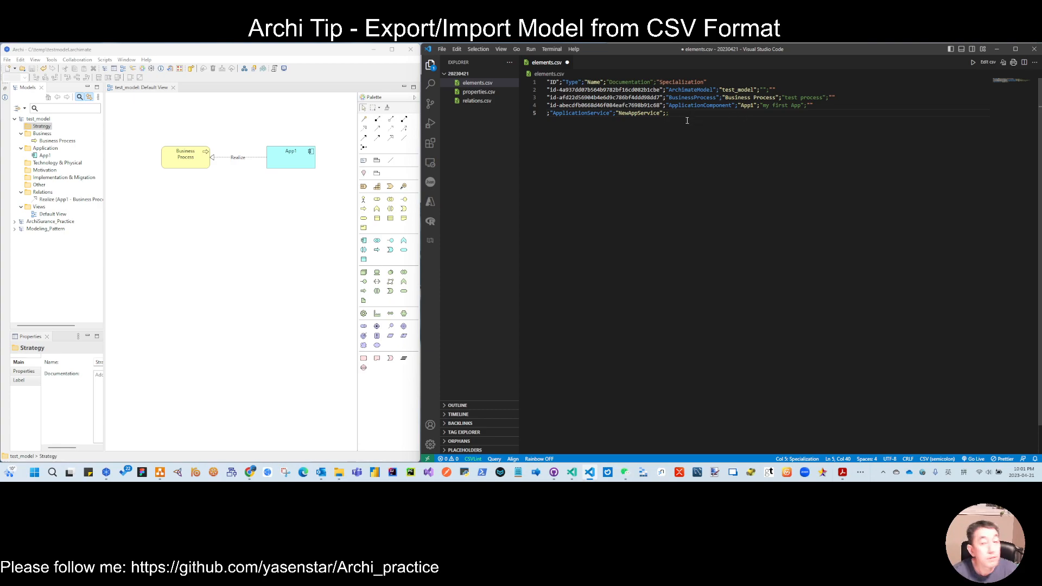
key("ctrl+s")
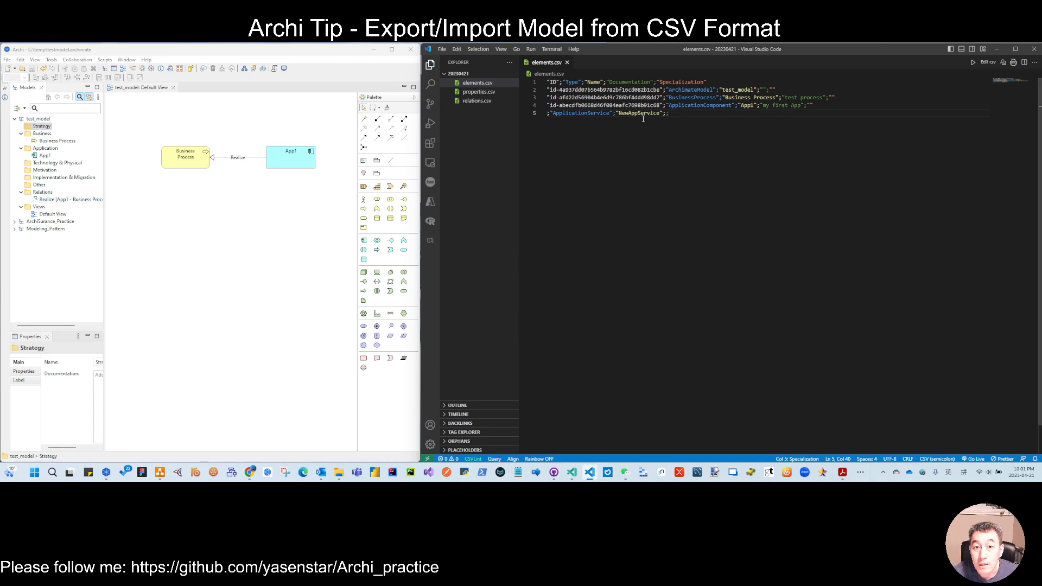
Step: In Archi, import elements.csv from C:\temp\20230421 into test_model and select the NewAppService element in the model tree
left_click(7, 60)
mouse_move(25, 183)
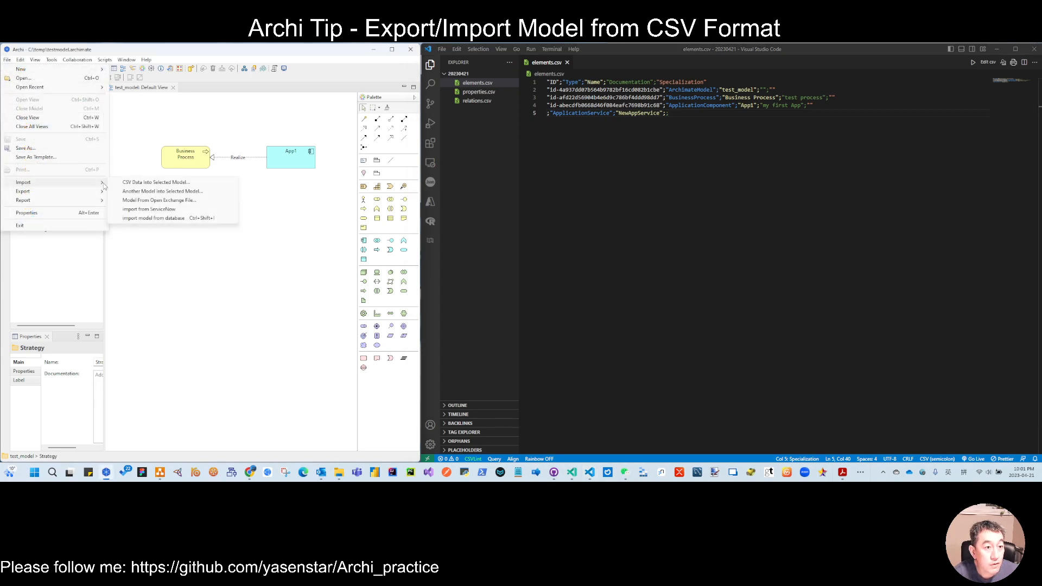
left_click(163, 184)
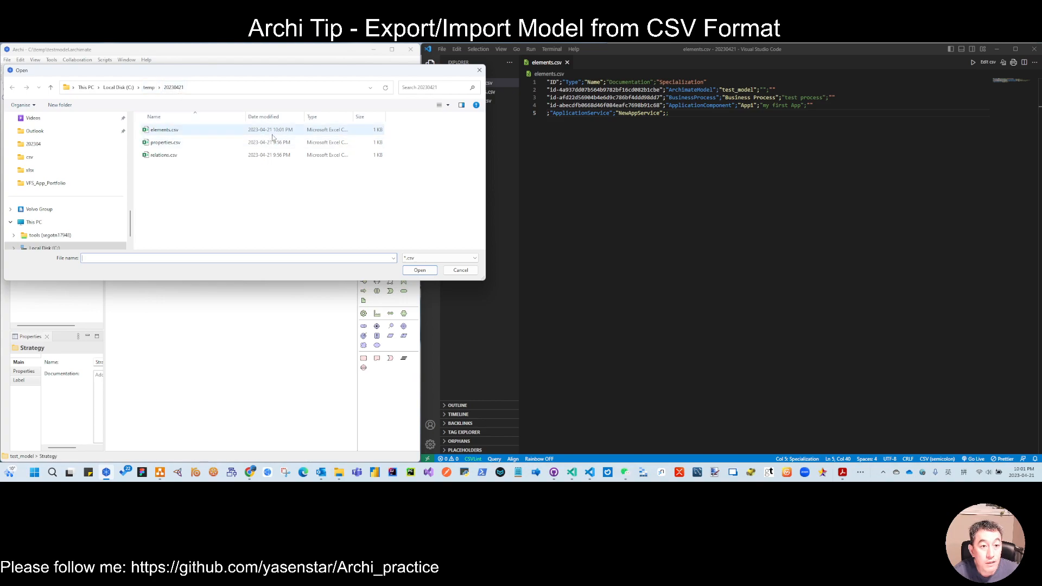
left_click(165, 131)
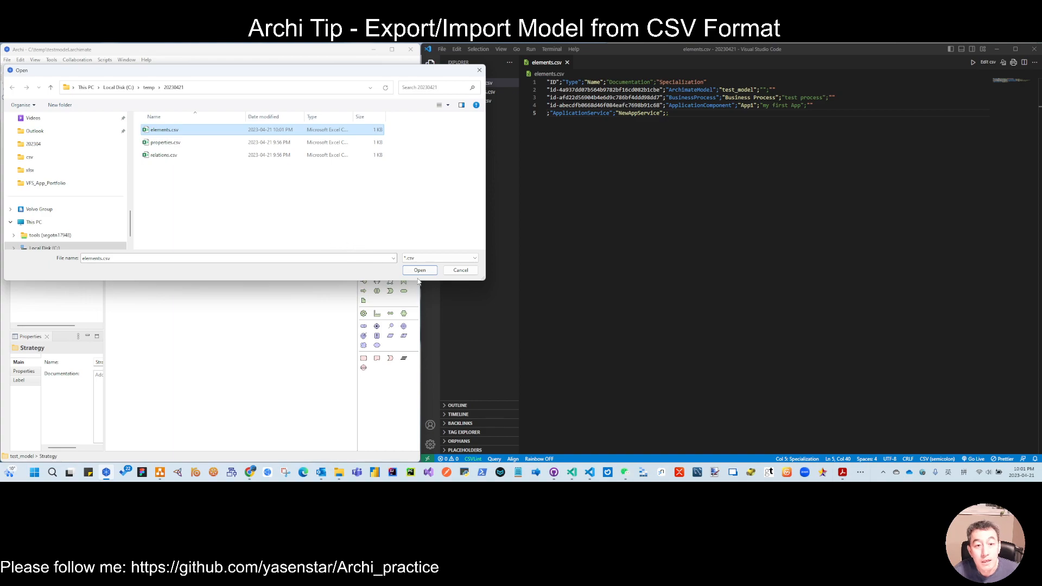
left_click(420, 270)
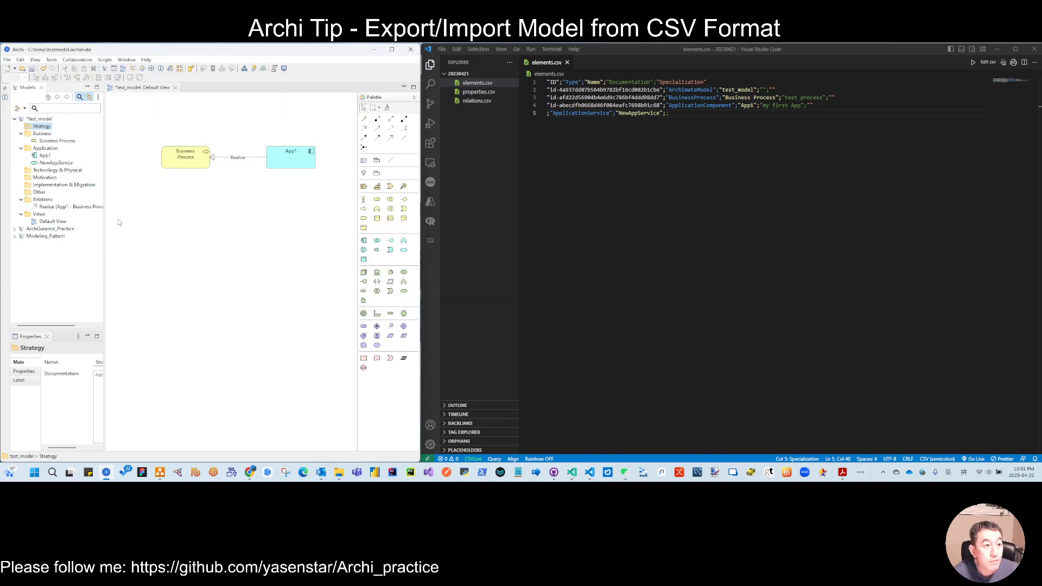
left_click(45, 155)
left_click(52, 163)
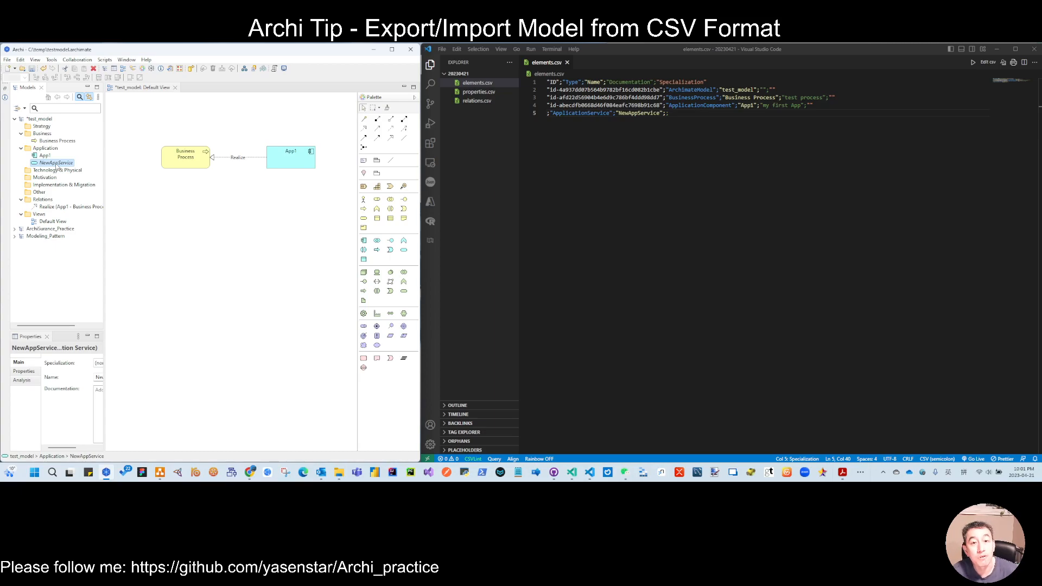
Step: Save test_model and re-export it as semicolon-delimited UTF-8 CSV to C:\temp\20230421, overwriting the existing files
left_click(675, 113)
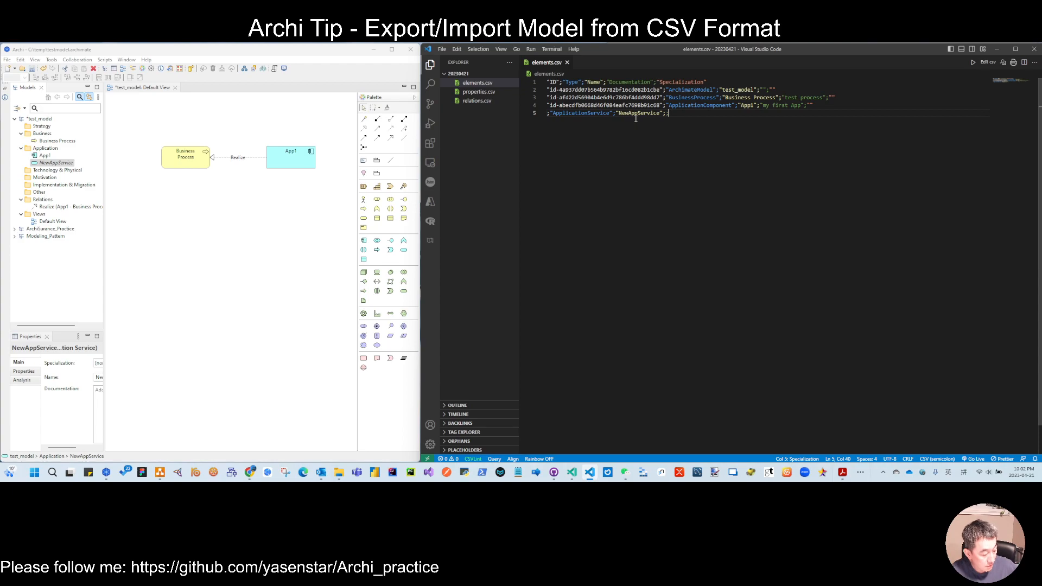
left_click(41, 120)
key("ctrl+s")
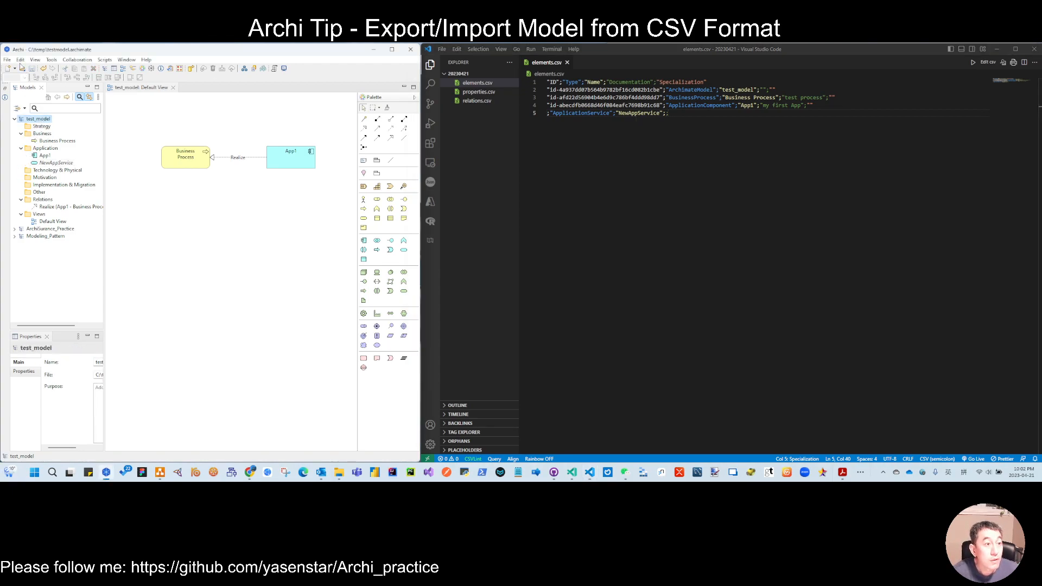
left_click(7, 60)
mouse_move(57, 191)
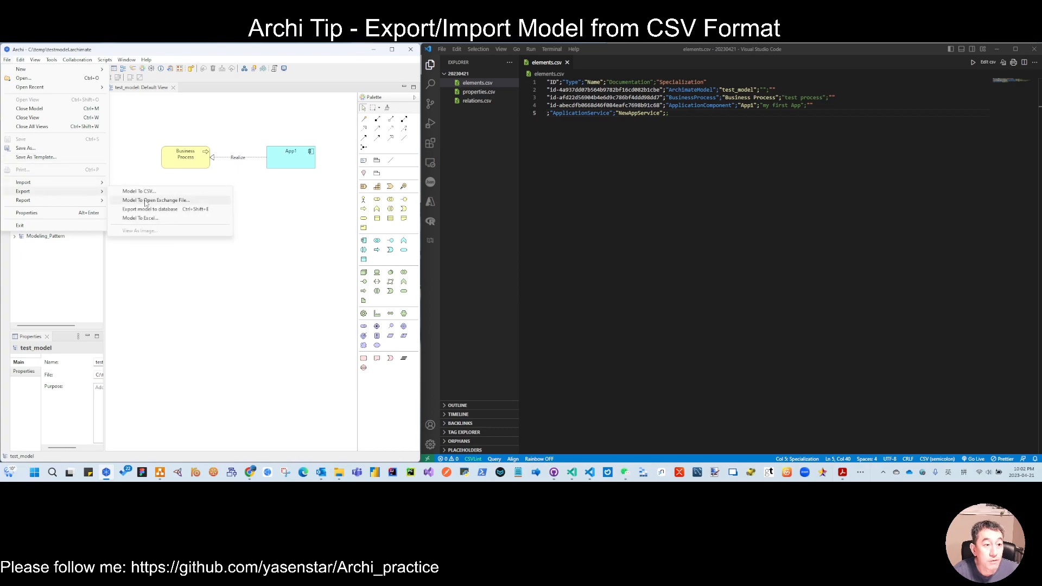
left_click(150, 193)
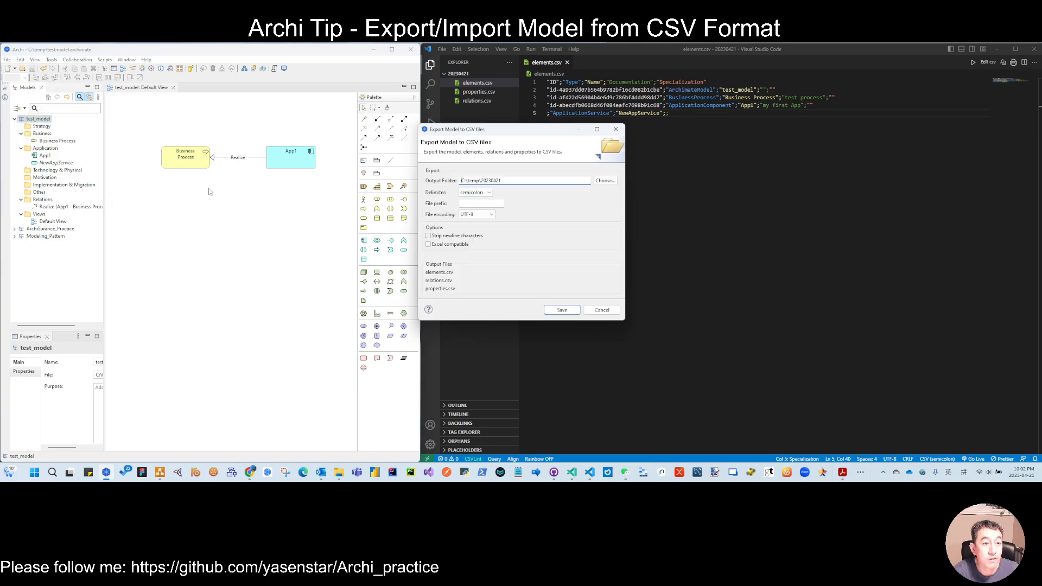
left_click(562, 310)
left_click(556, 228)
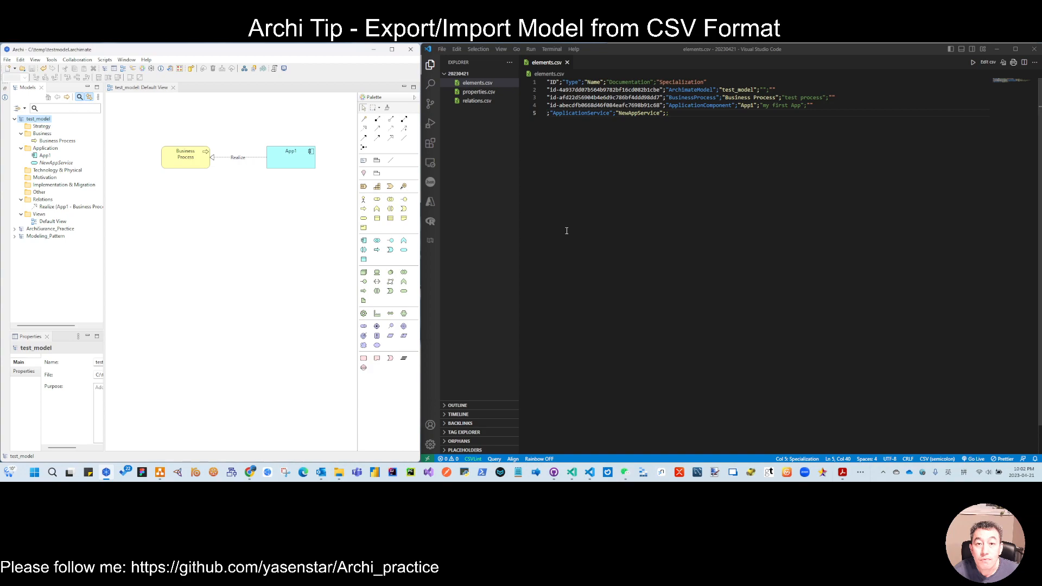
Step: Open properties.csv in the editor, and copy the quoted ID of NewAppService with its trailing semicolon from elements.csv
left_click_drag(550, 113, 659, 117)
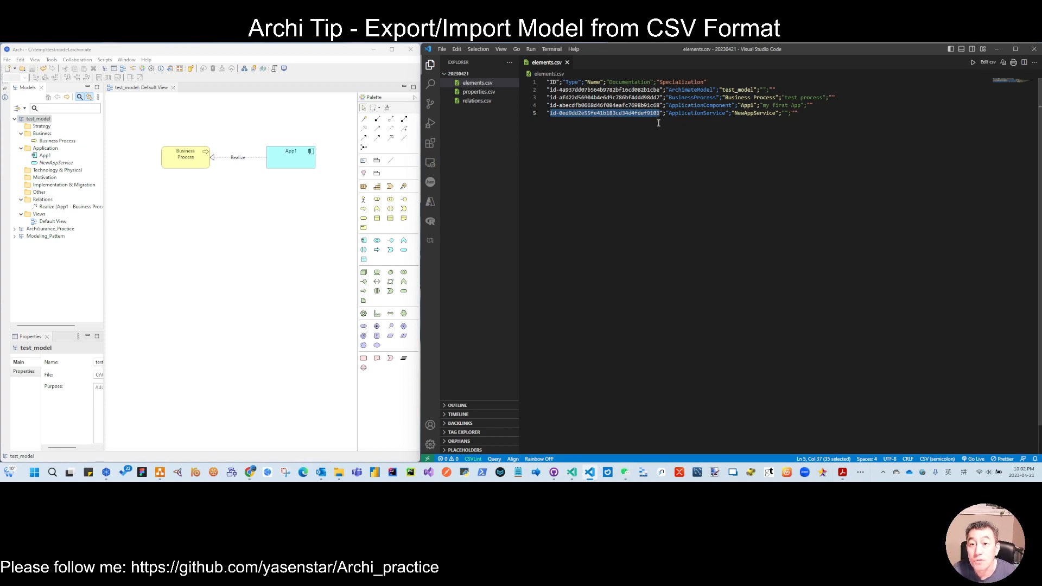
left_click(479, 92)
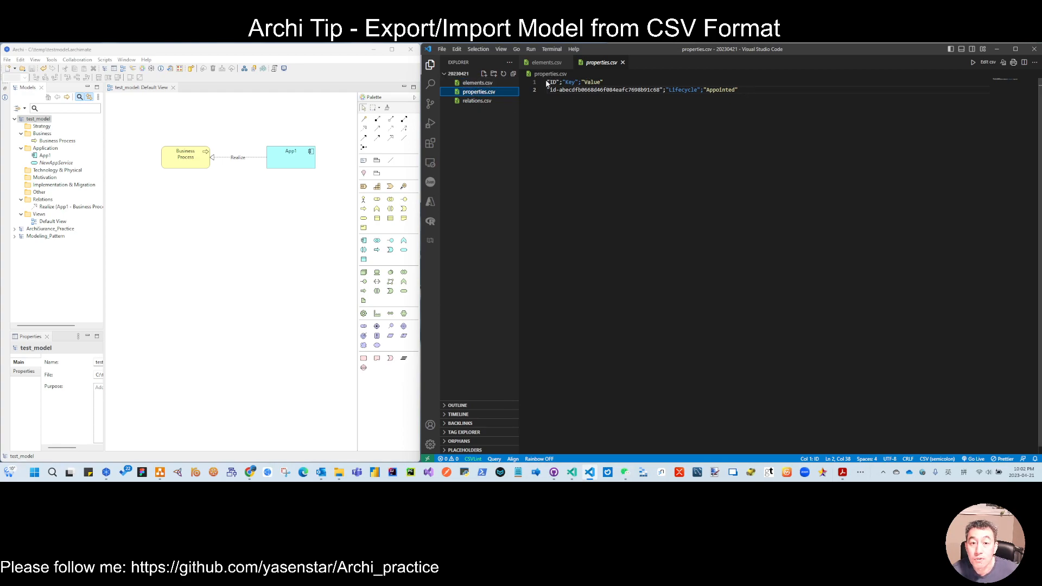
left_click(477, 83)
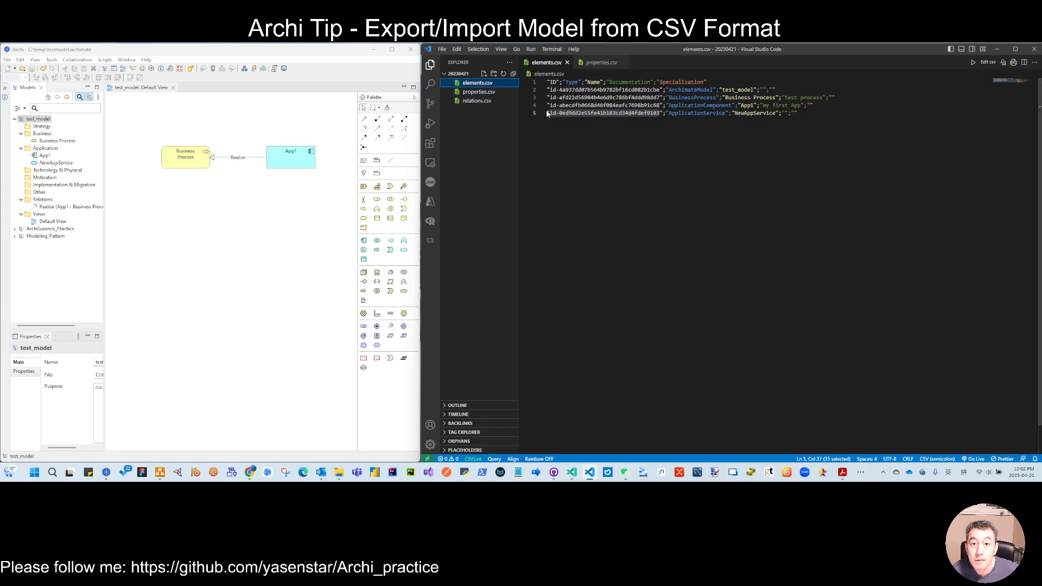
left_click_drag(548, 112, 666, 112)
key("ctrl+c")
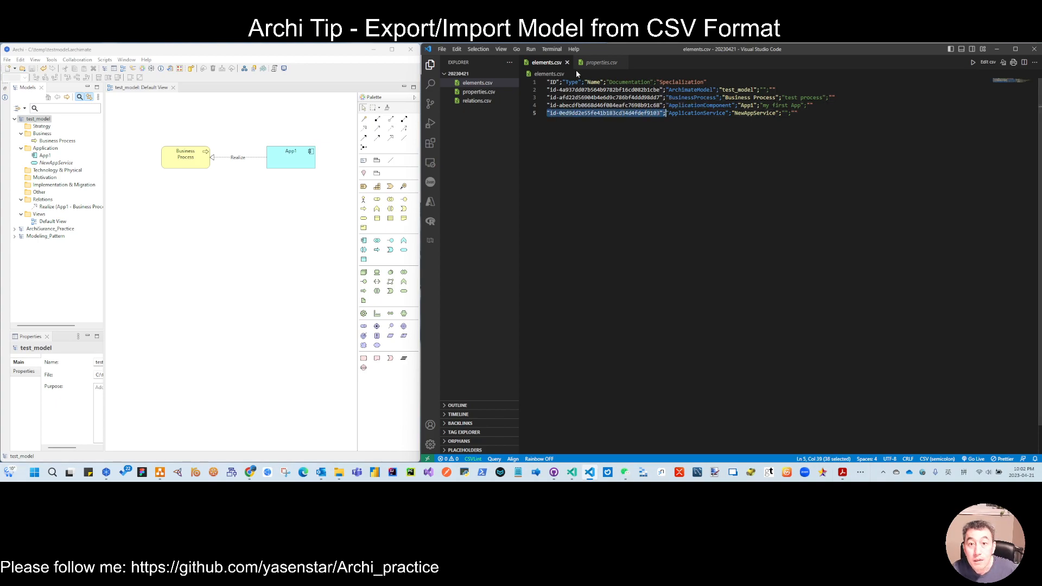
Step: Add a row to properties.csv with the copied NewAppService ID, key "ServiceType" and value "Web-Service", and save the file
left_click(601, 62)
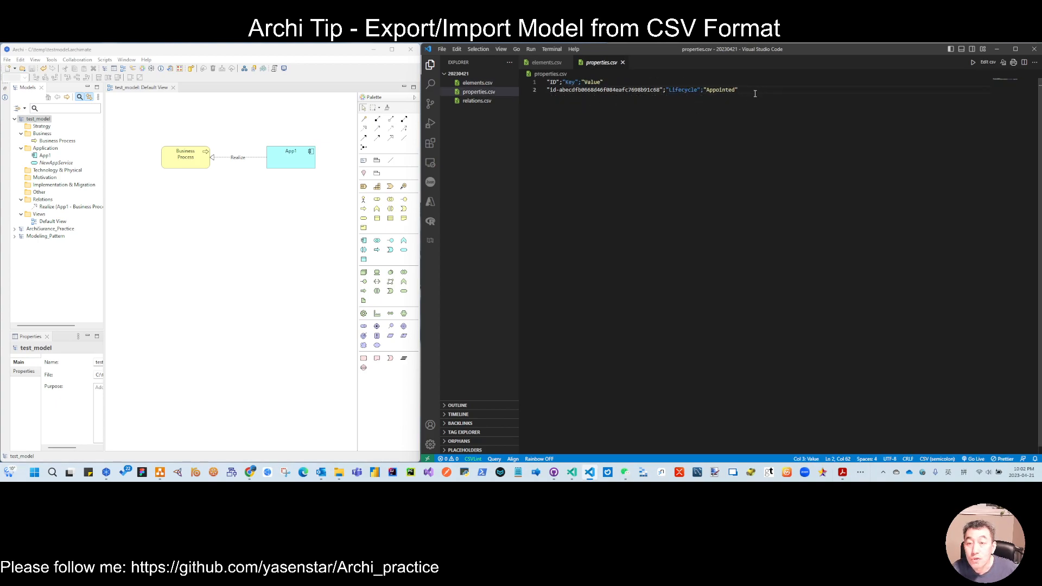
key("Return")
key("ctrl+v")
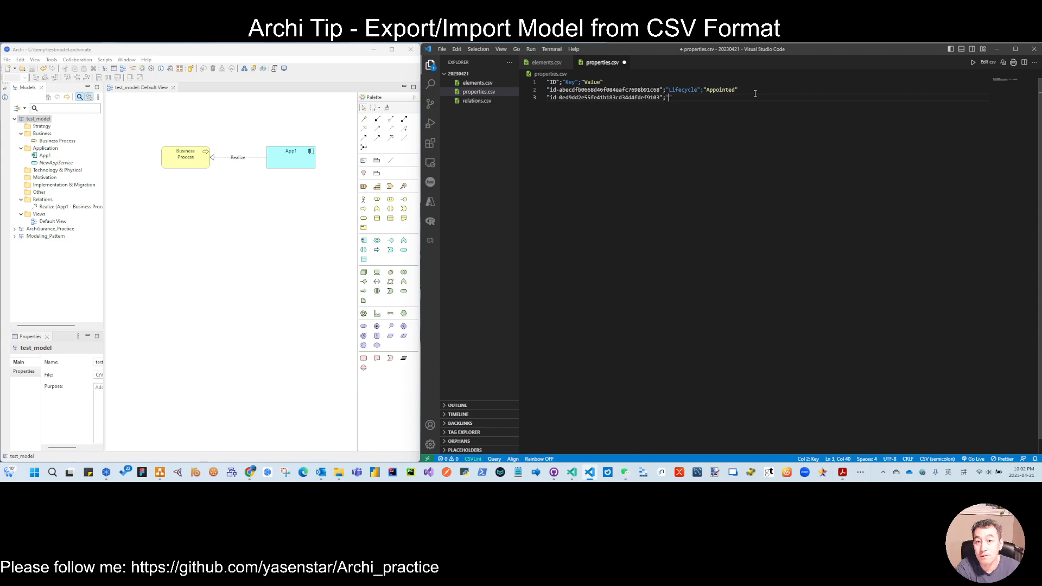
type("vice")
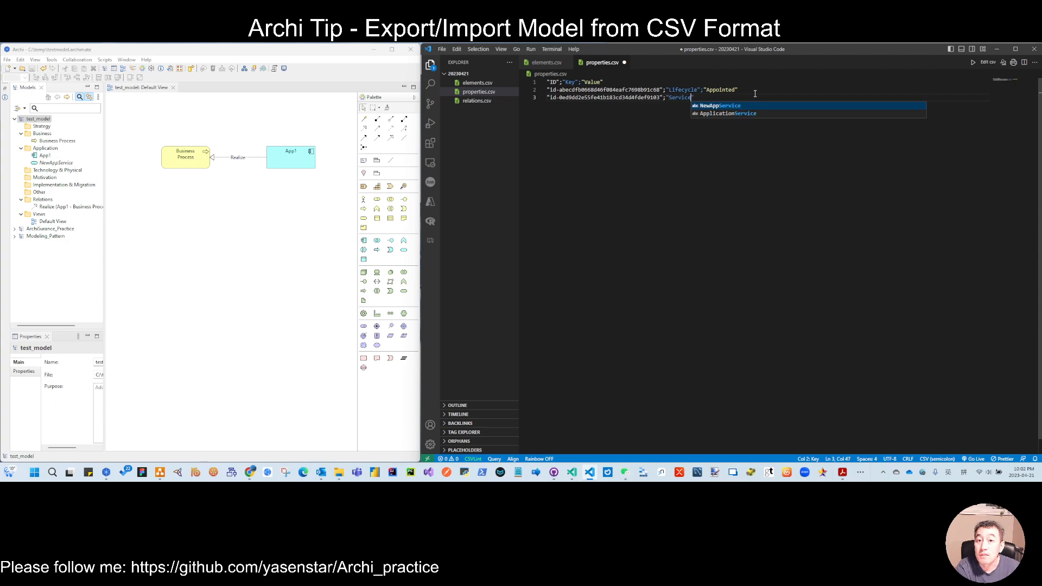
type("Type\"")
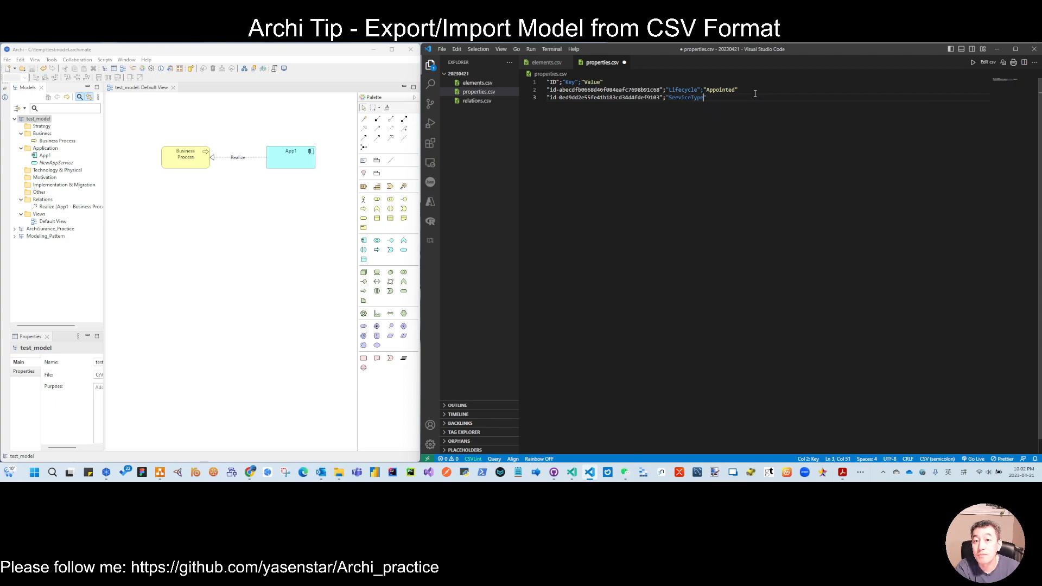
type(";")
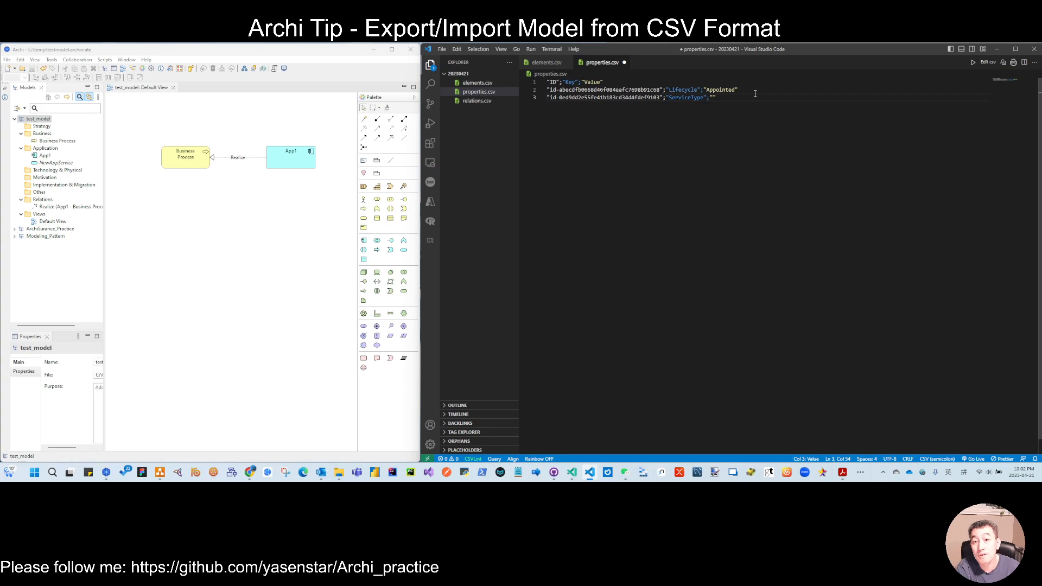
type("\"Web-Service\"")
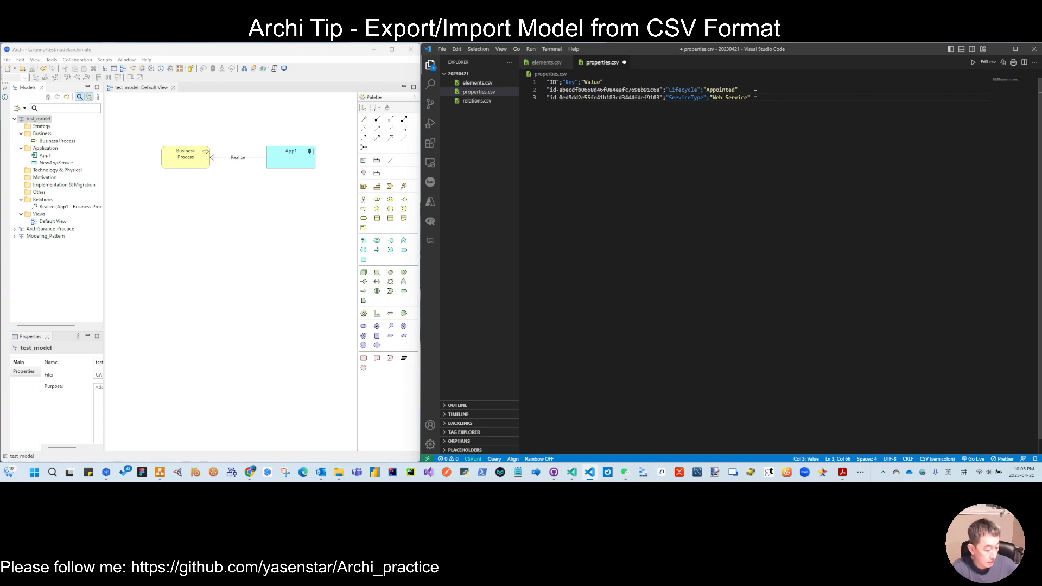
key("ctrl+s")
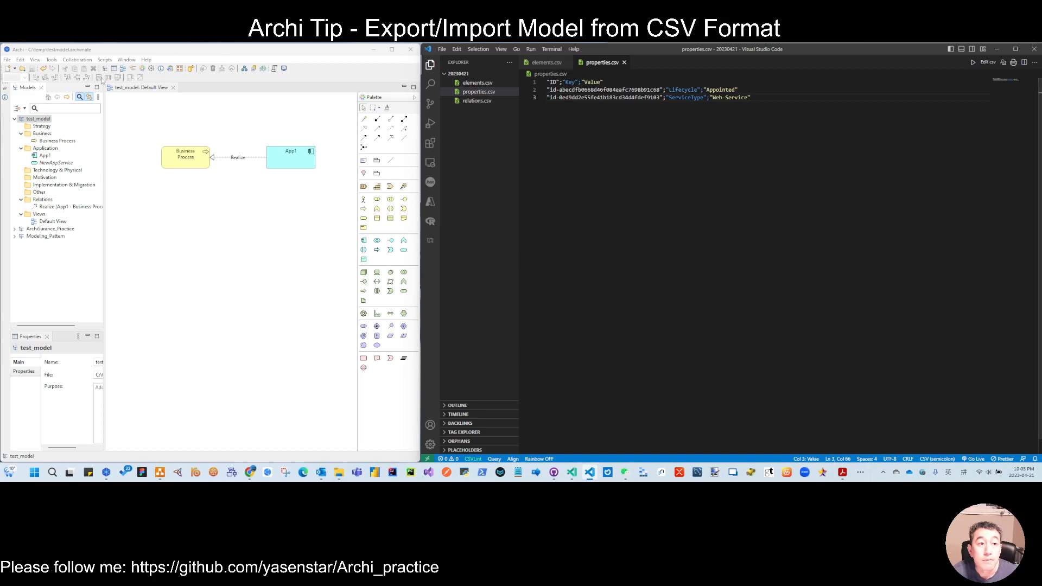
Step: In Archi, import properties.csv from C:\temp\20230421 into test_model
left_click(7, 59)
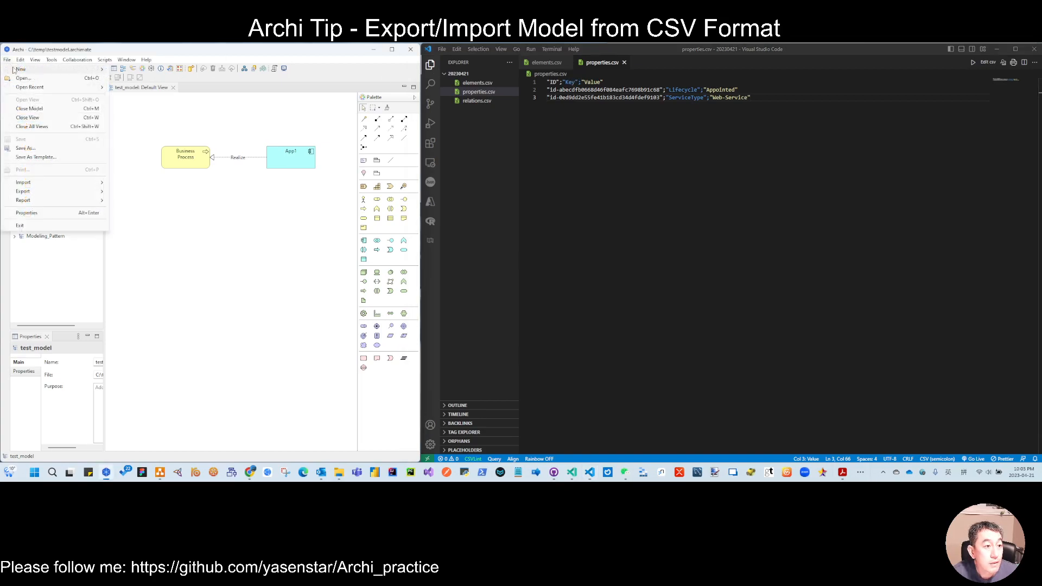
mouse_move(65, 186)
left_click(135, 183)
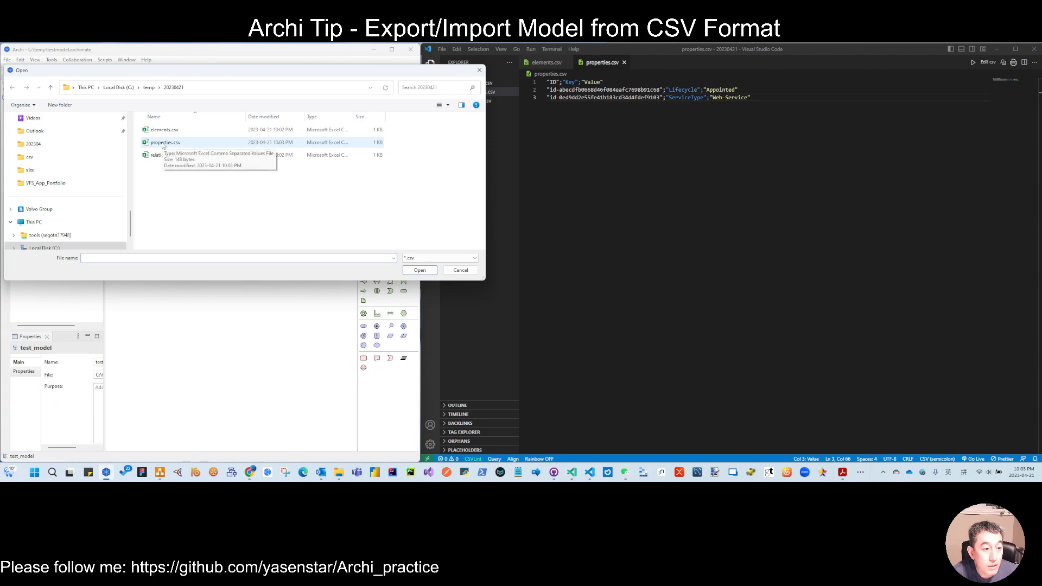
left_click(164, 143)
left_click(420, 270)
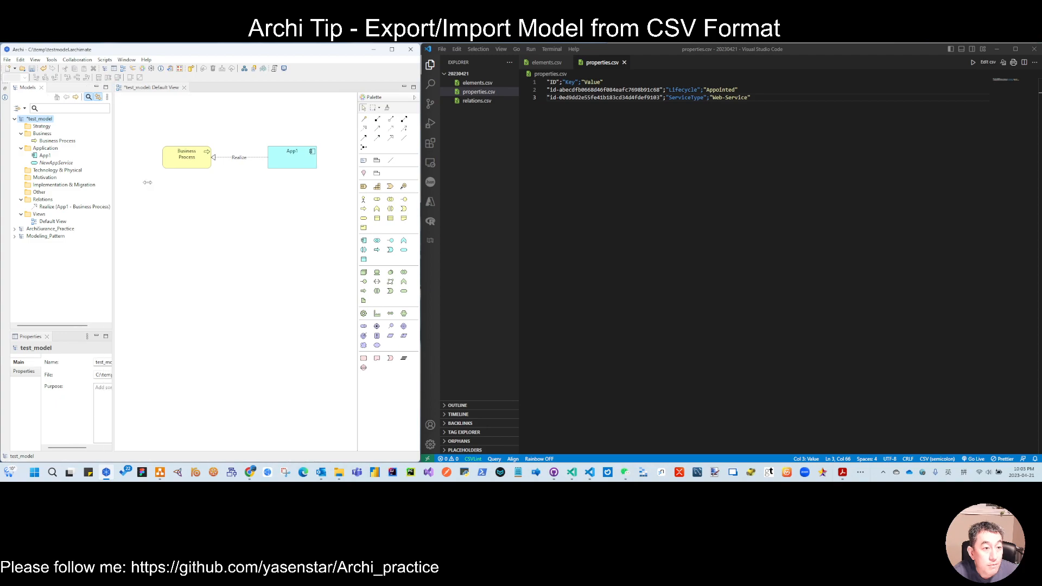
Step: Examine the imported properties of NewAppService in Archi, and open relations.csv in the code editor
left_click_drag(104, 177, 153, 177)
left_click(59, 154)
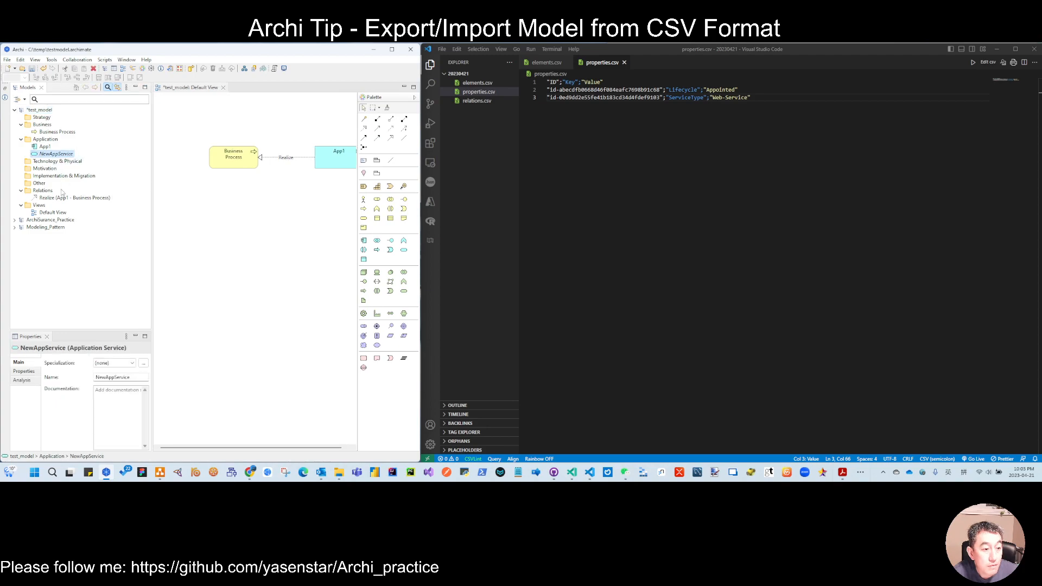
left_click(25, 371)
left_click(88, 376)
left_click_drag(77, 363, 94, 365)
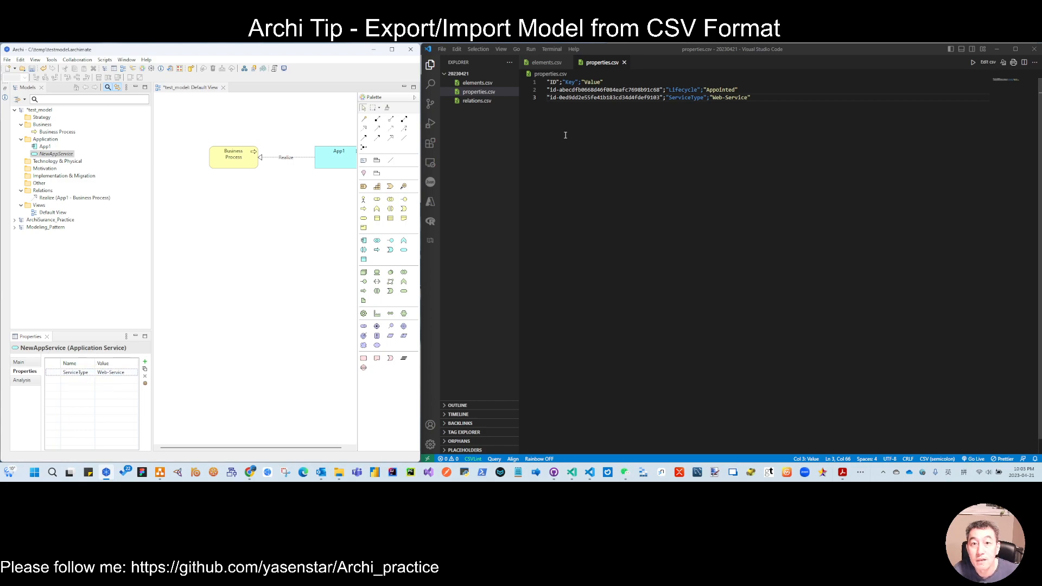
left_click(477, 102)
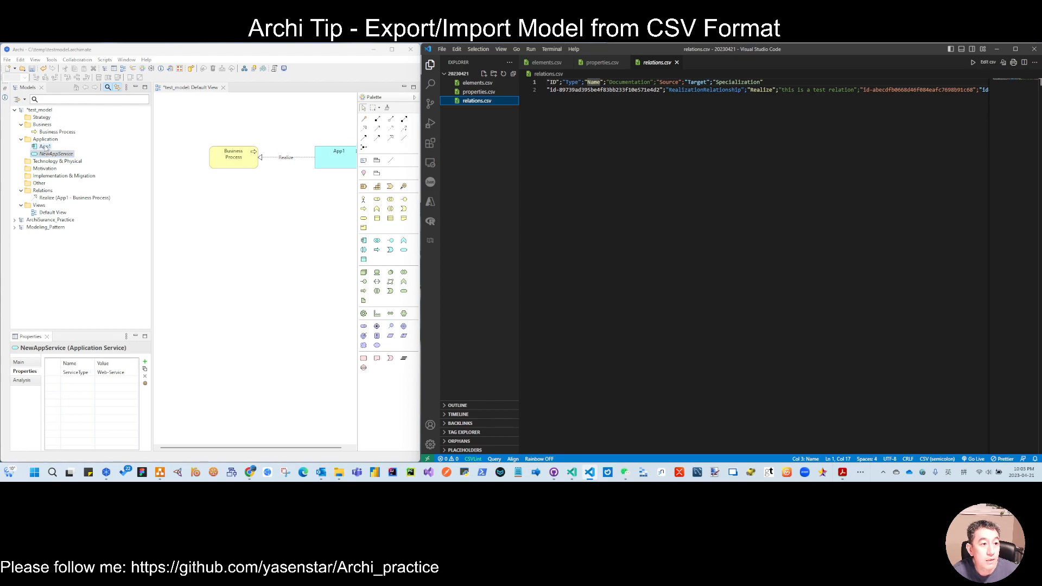
Step: Try connecting NewAppService to App1 on the Default View to see the possible relationship types, and remove NewAppService from the view
left_click(50, 156)
left_click_drag(49, 156, 317, 203)
left_click(364, 120)
left_click(338, 212)
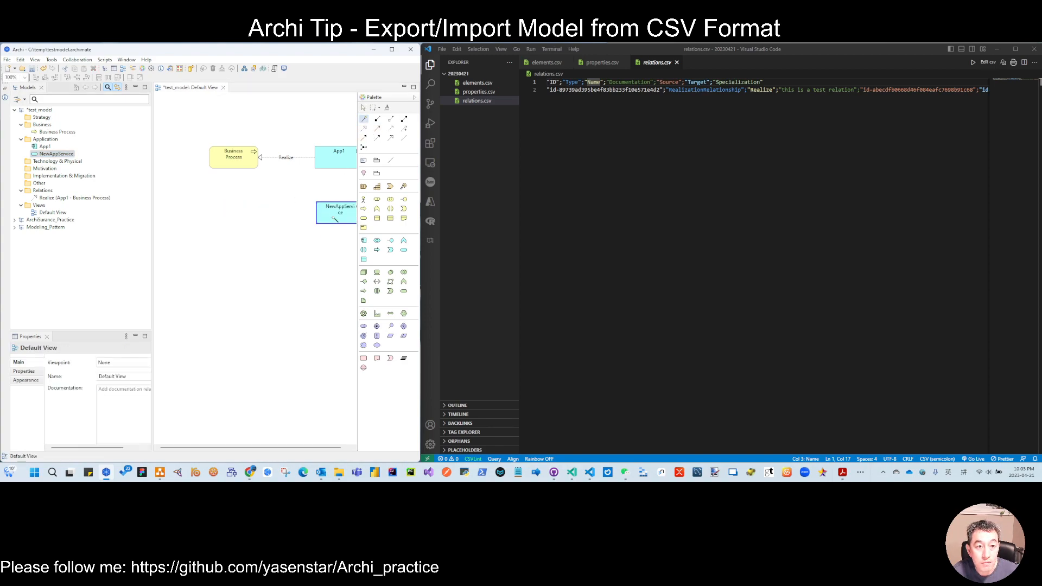
left_click(337, 163)
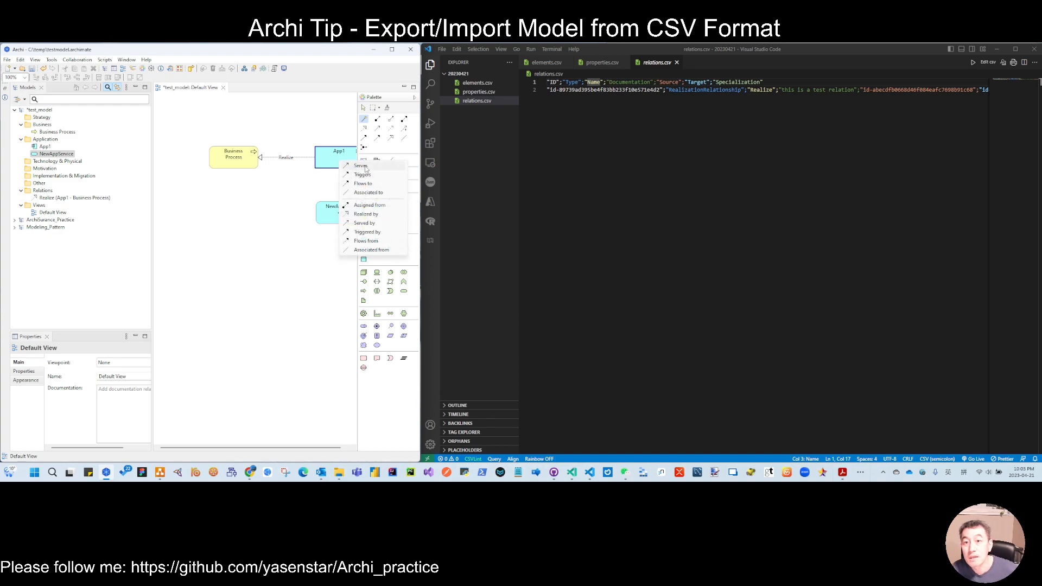
left_click(247, 214)
left_click(326, 211)
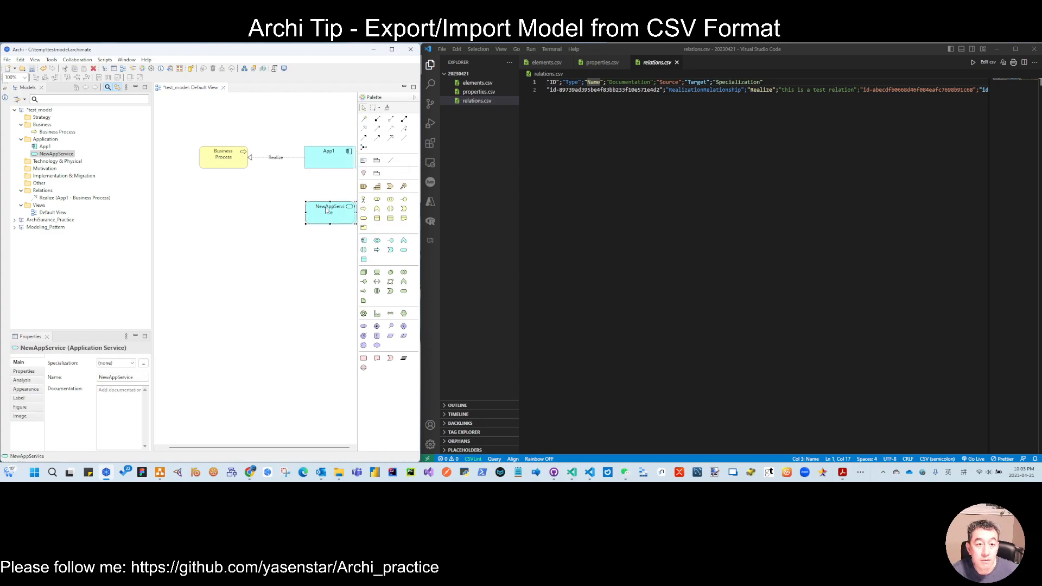
key("Delete")
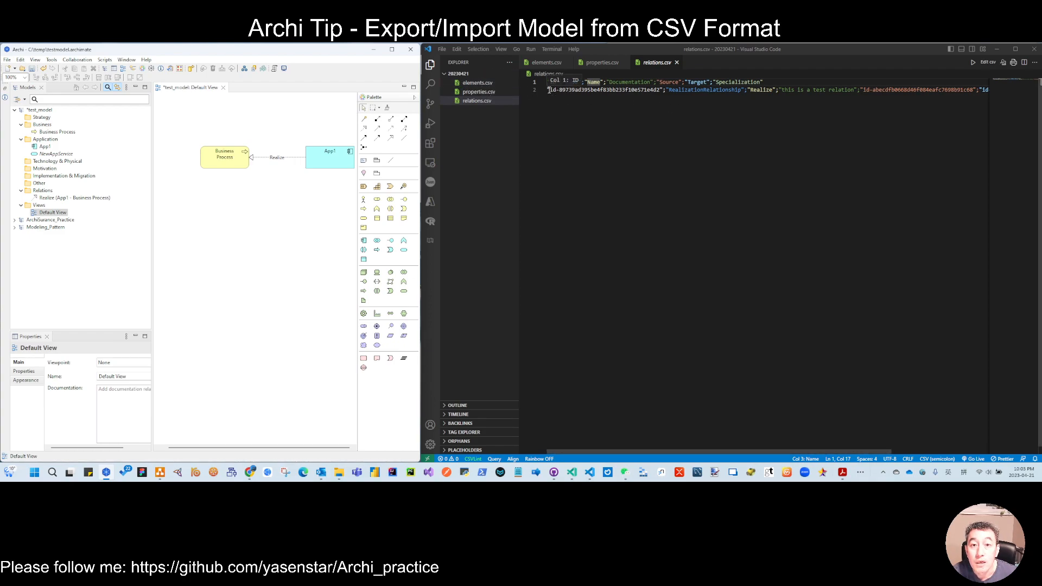
Step: Start a new row in relations.csv with an empty ID, type "ServingRelationship", blank name and documentation, and empty quotes for the source
left_click(569, 99)
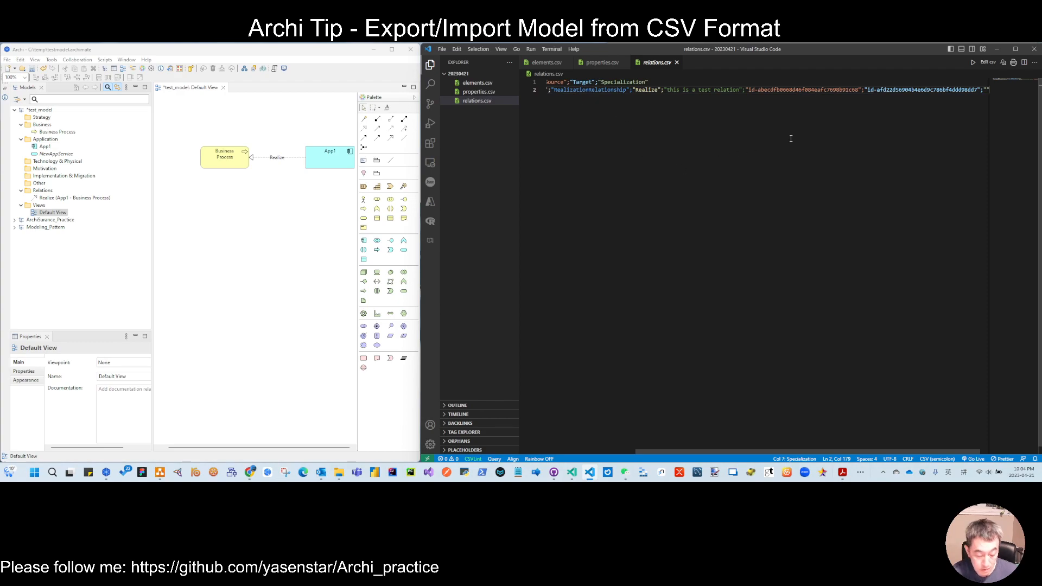
key("Return")
type(";")
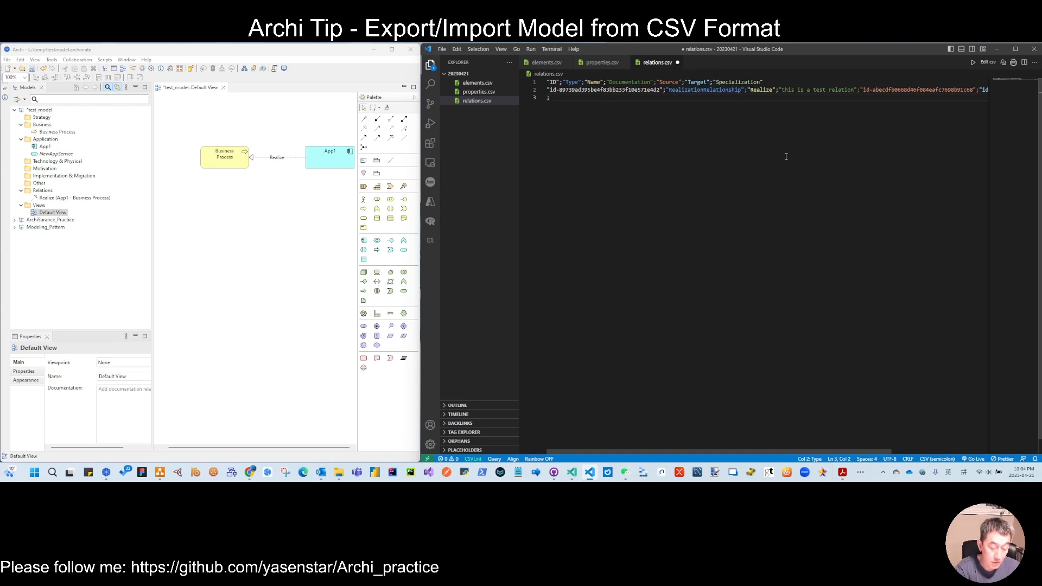
type("\"Serv")
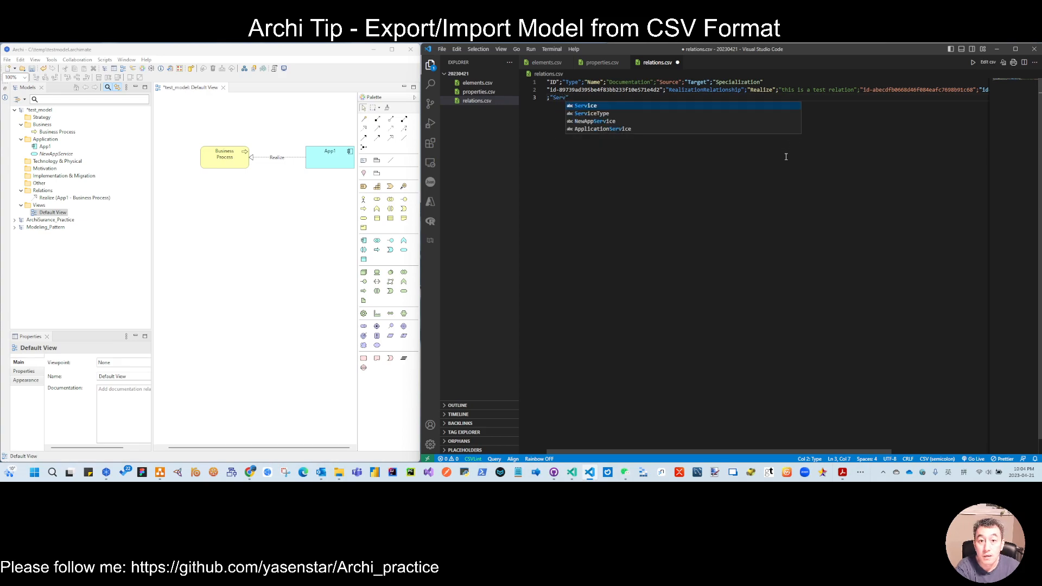
type("ing")
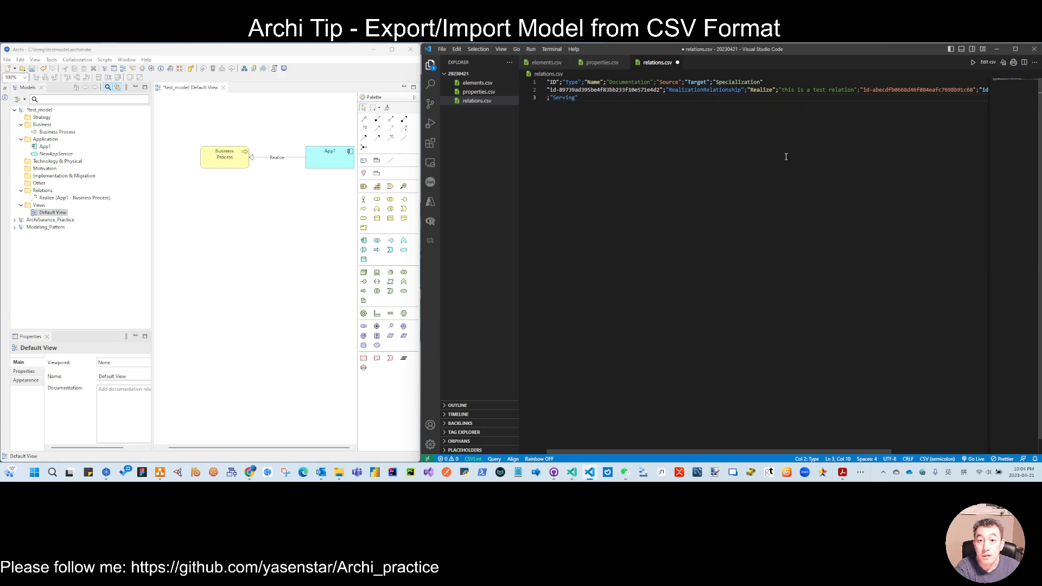
type("Relationship\"")
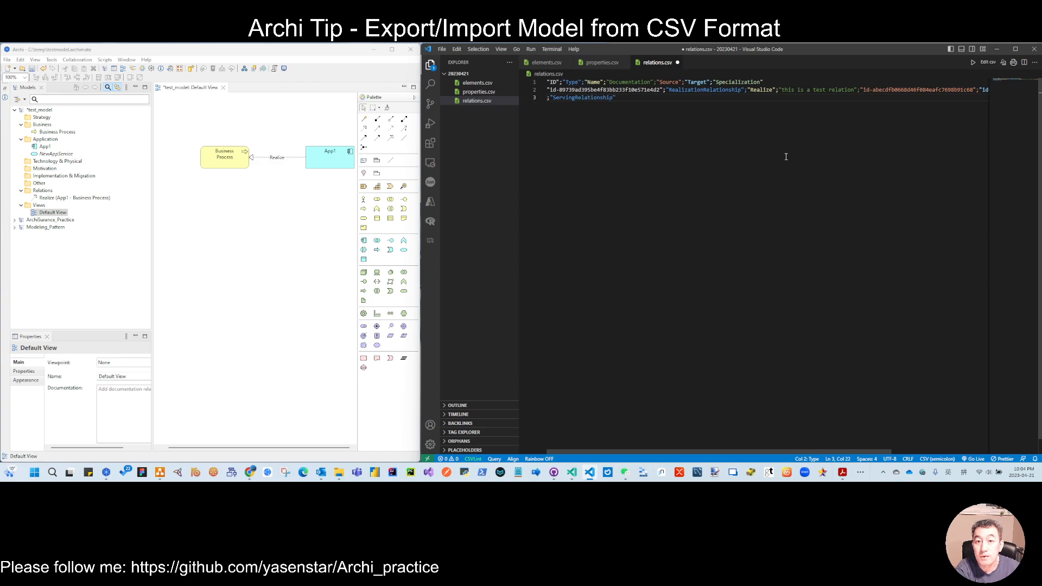
type(";")
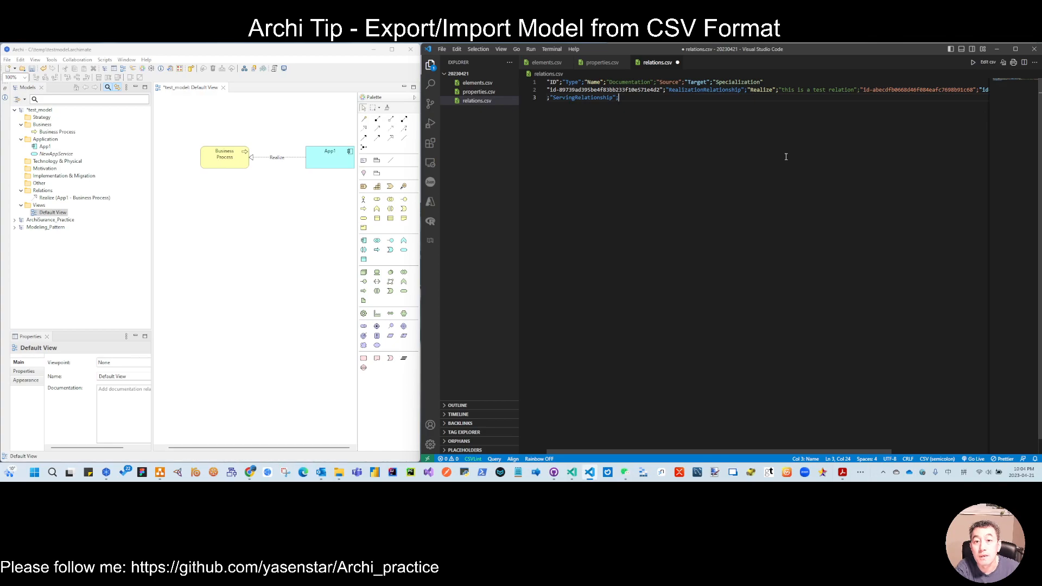
type("\"")
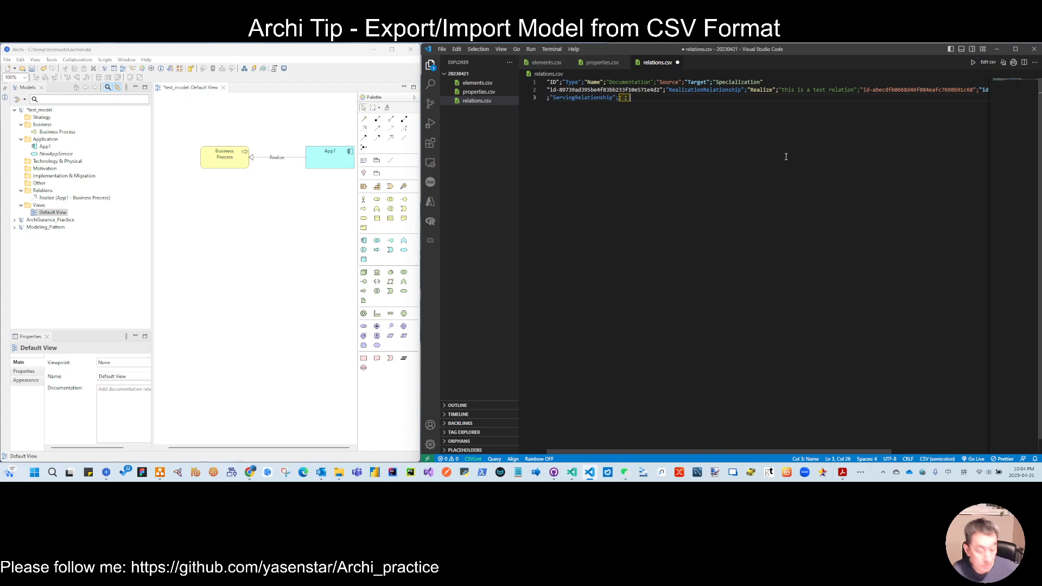
key("BackSpace")
key("BackSpace")
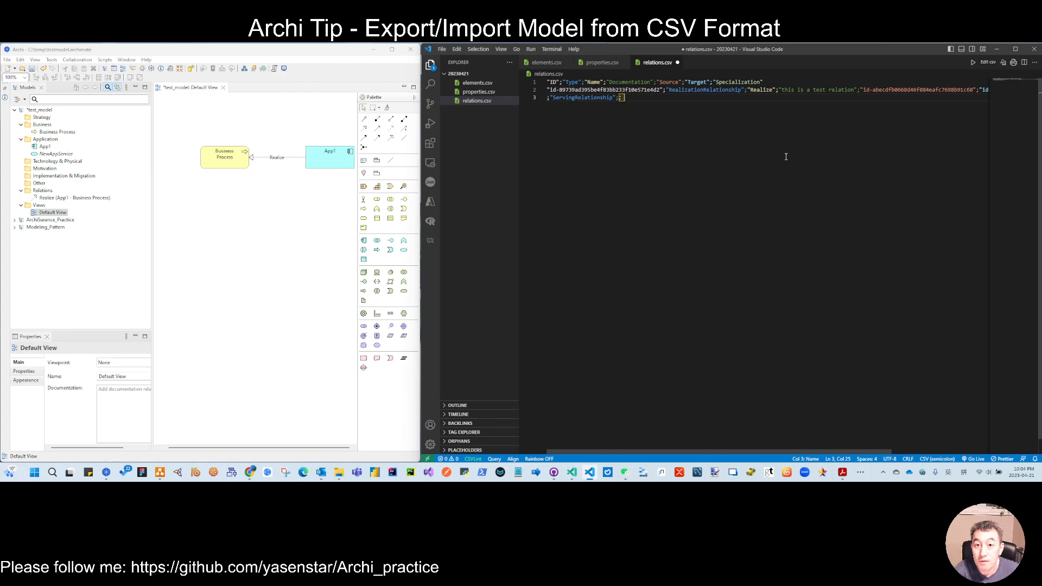
type(";;")
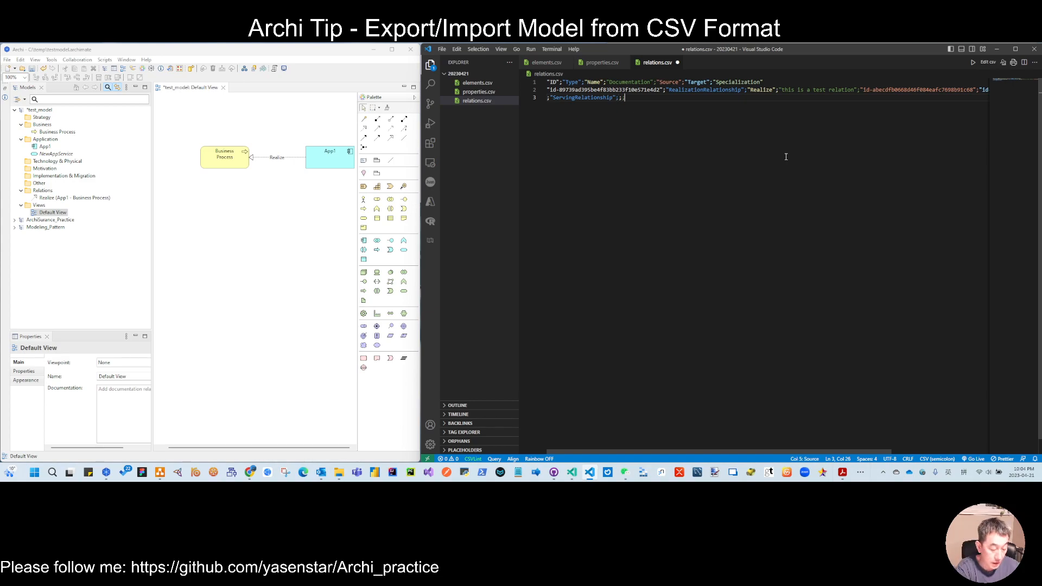
type("\"")
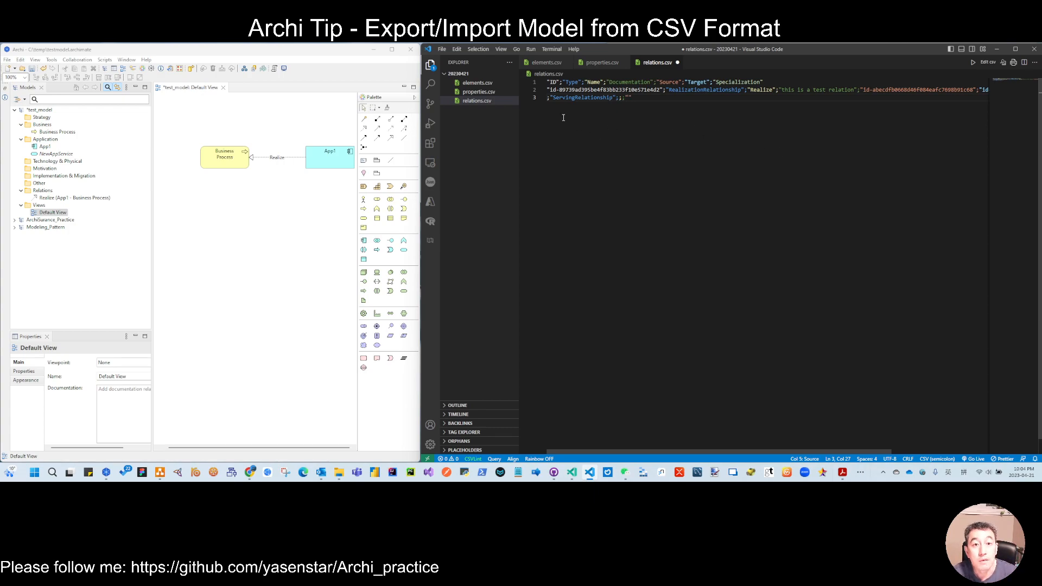
Step: Copy the NewAppService ID from elements.csv into the new relation's source field in relations.csv, and add empty quotes for the target
left_click(477, 83)
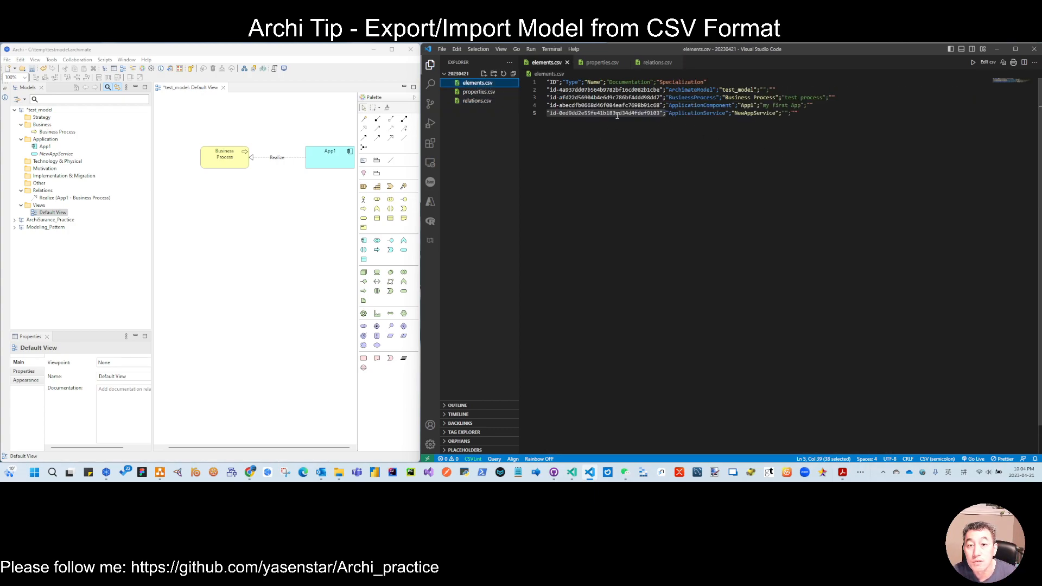
left_click(649, 135)
left_click_drag(550, 112, 660, 114)
key("ctrl+c")
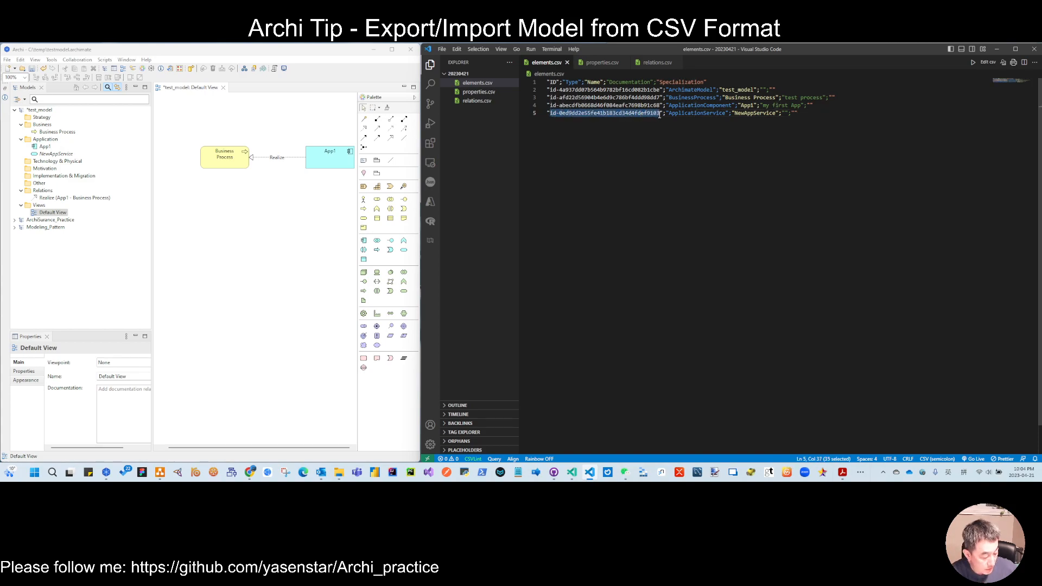
left_click(659, 63)
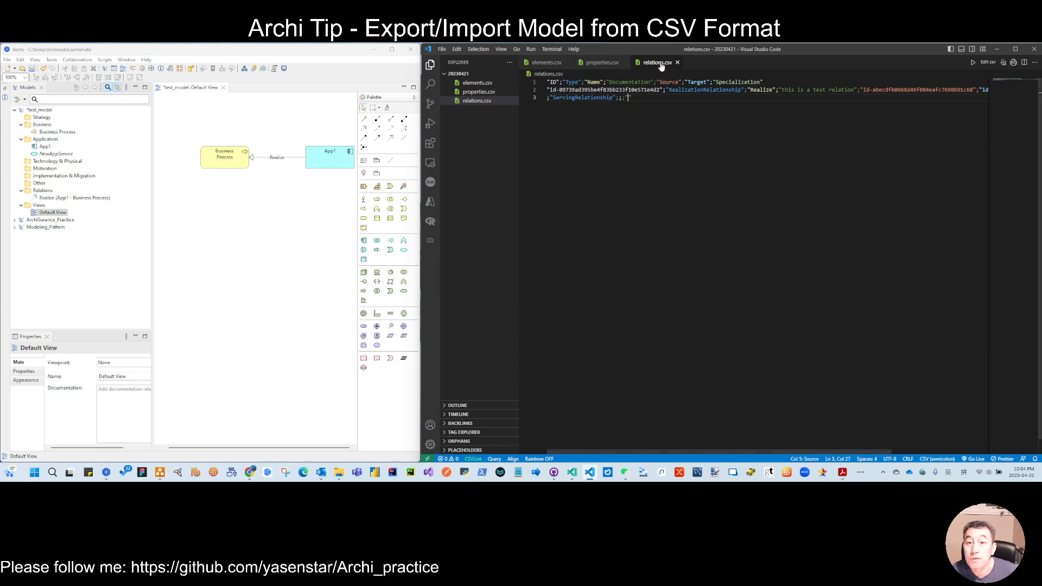
key("ctrl+v")
left_click(755, 99)
type(";")
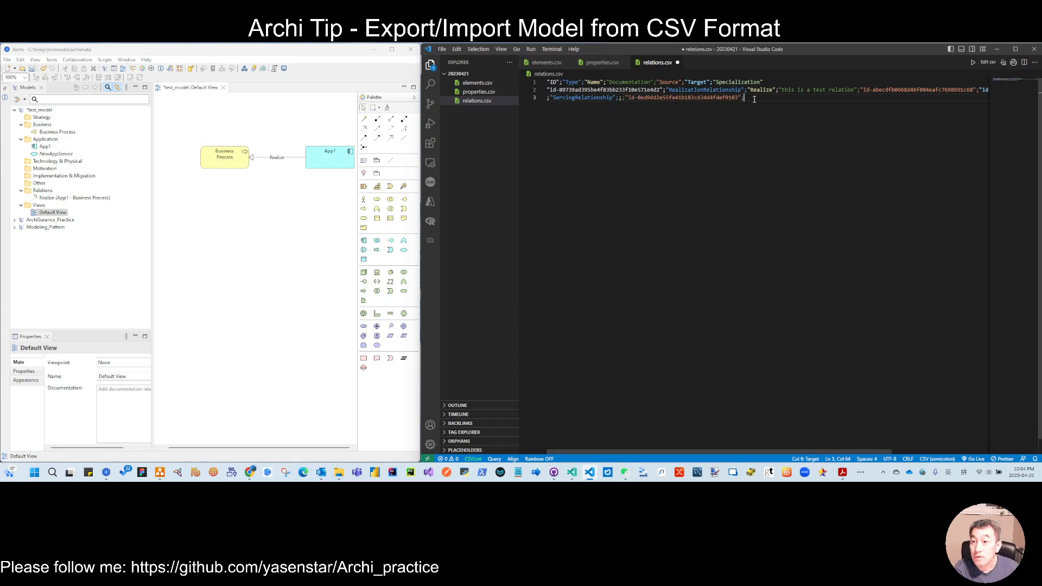
left_click_drag(789, 452, 905, 456)
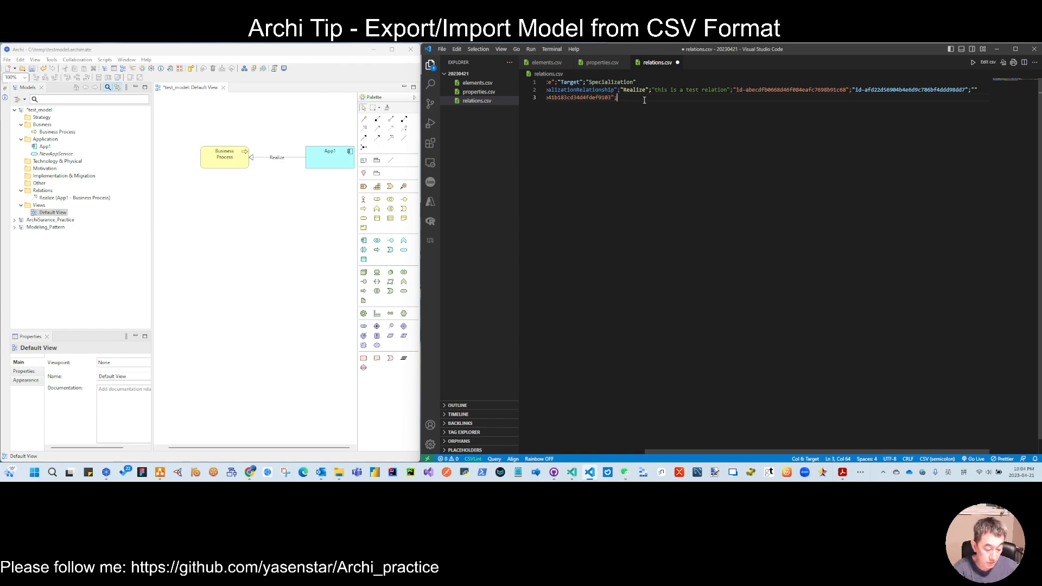
key("ctrl+s")
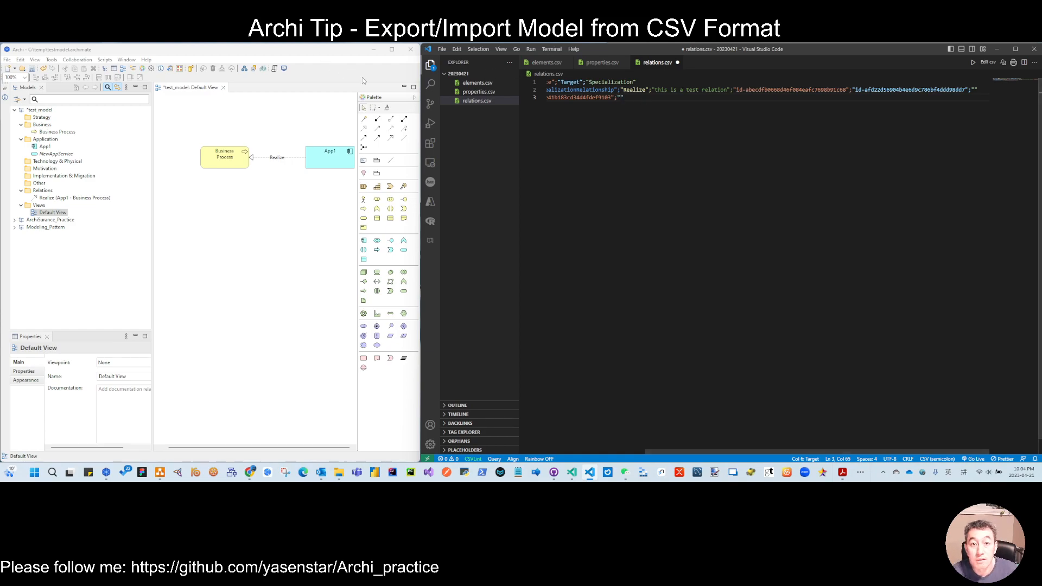
Step: Copy App1's ID from elements.csv into the new relation's target field in relations.csv, end the row with a blank specialization, and save
left_click(477, 83)
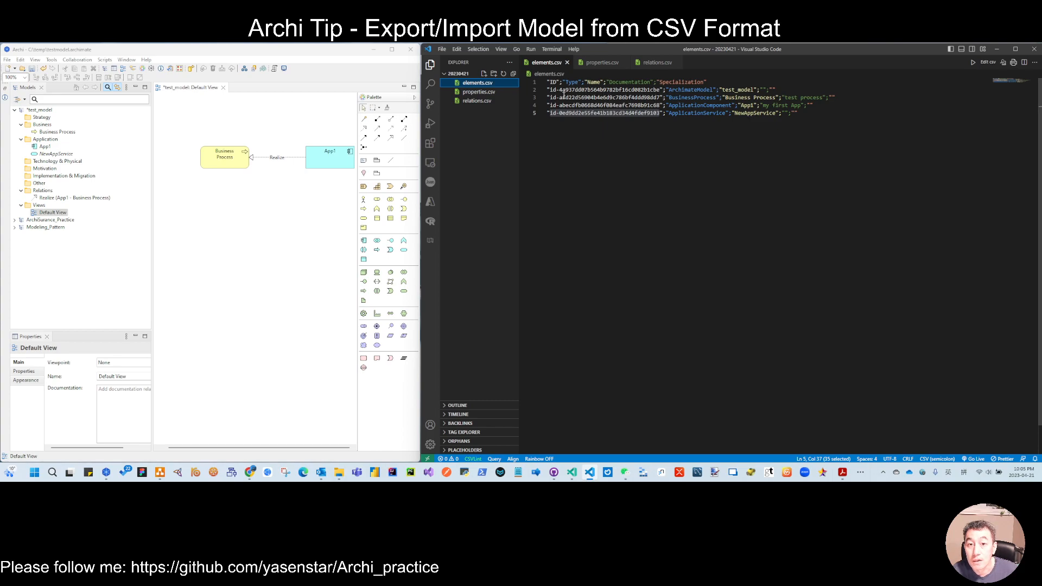
left_click_drag(550, 105, 660, 105)
key("ctrl+c")
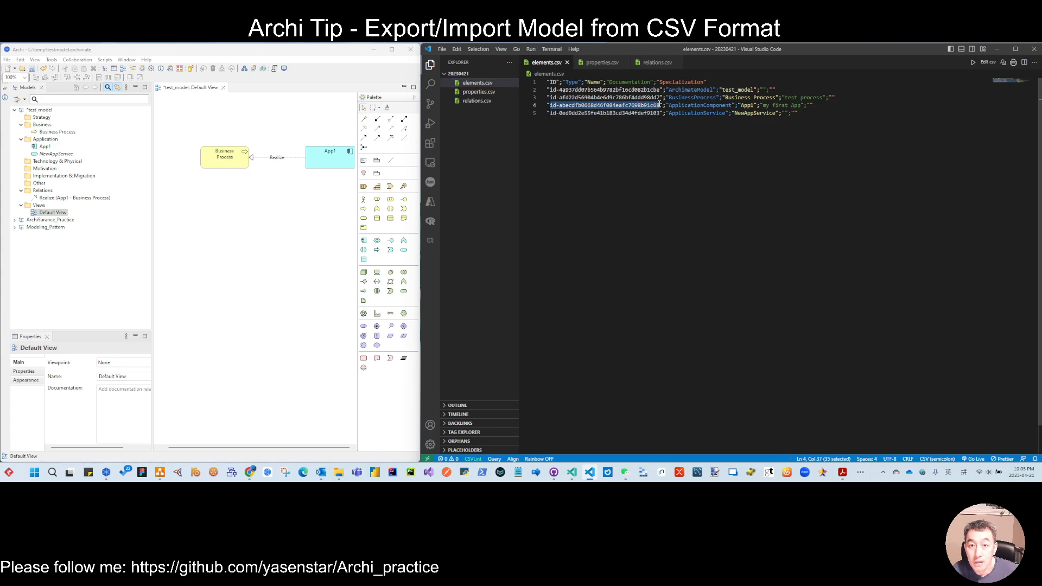
left_click(655, 63)
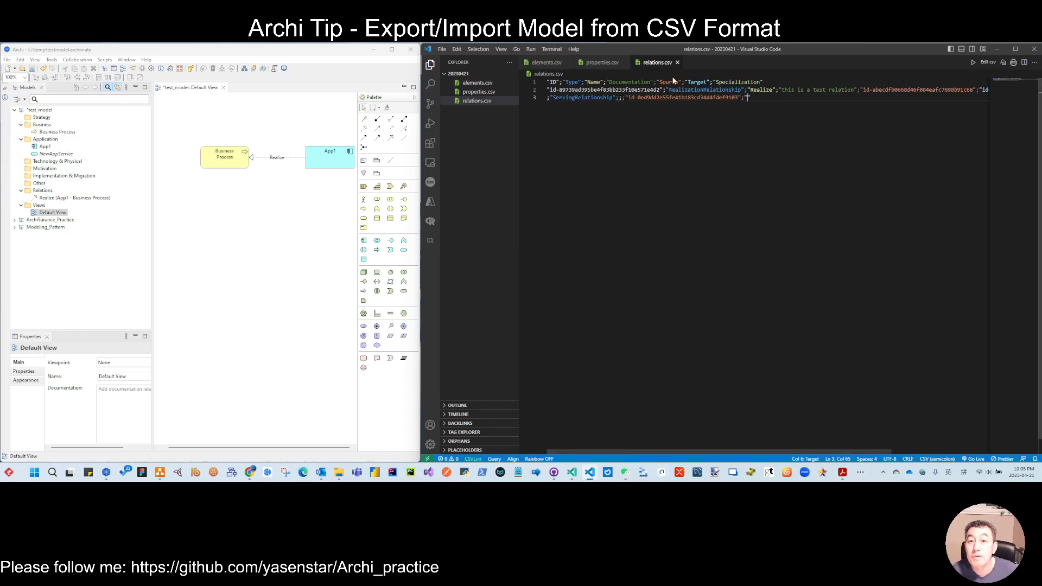
key("ctrl+v")
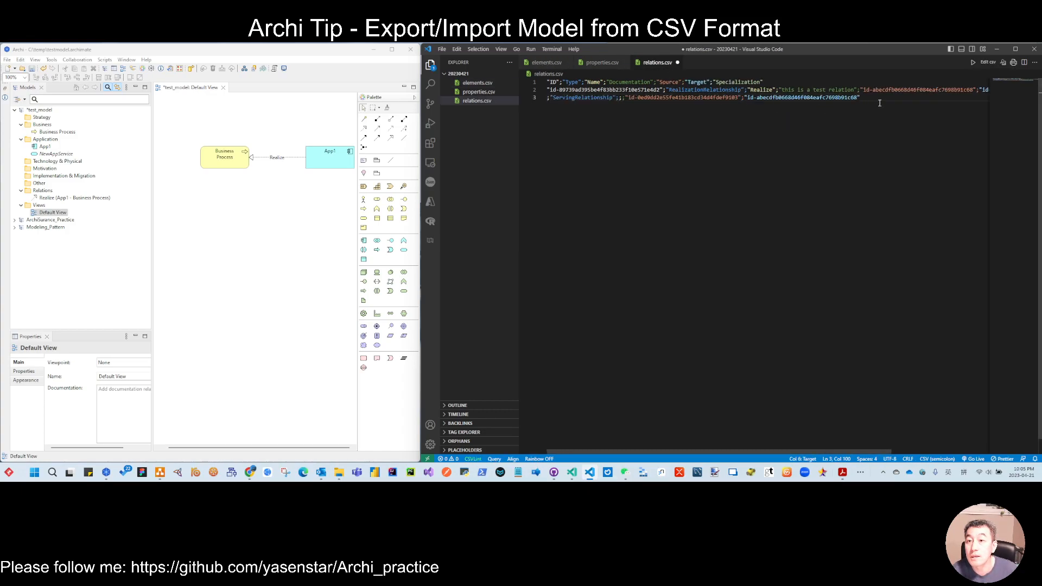
type("\";")
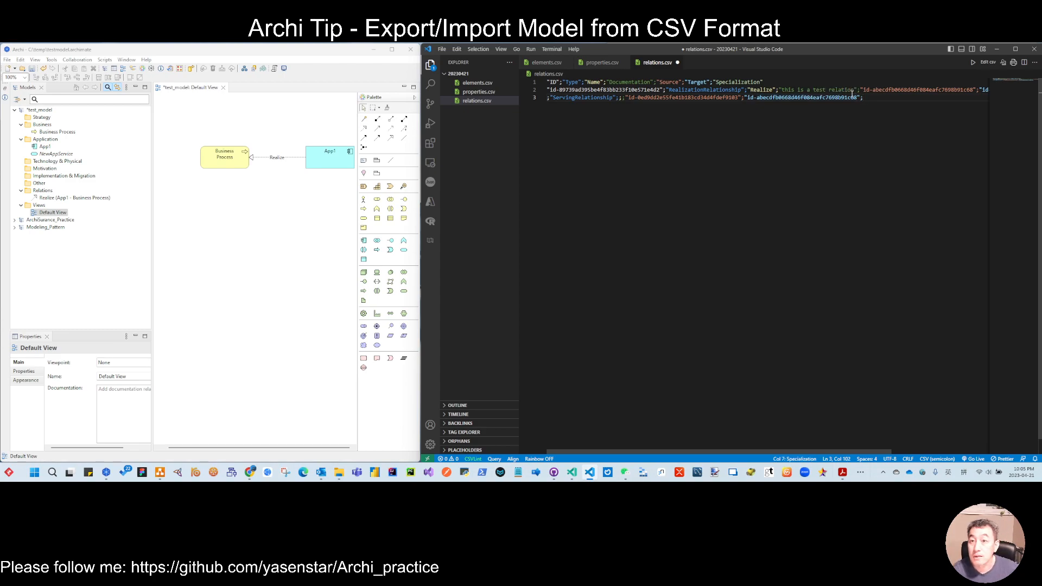
scroll(978, 167, "right", 4)
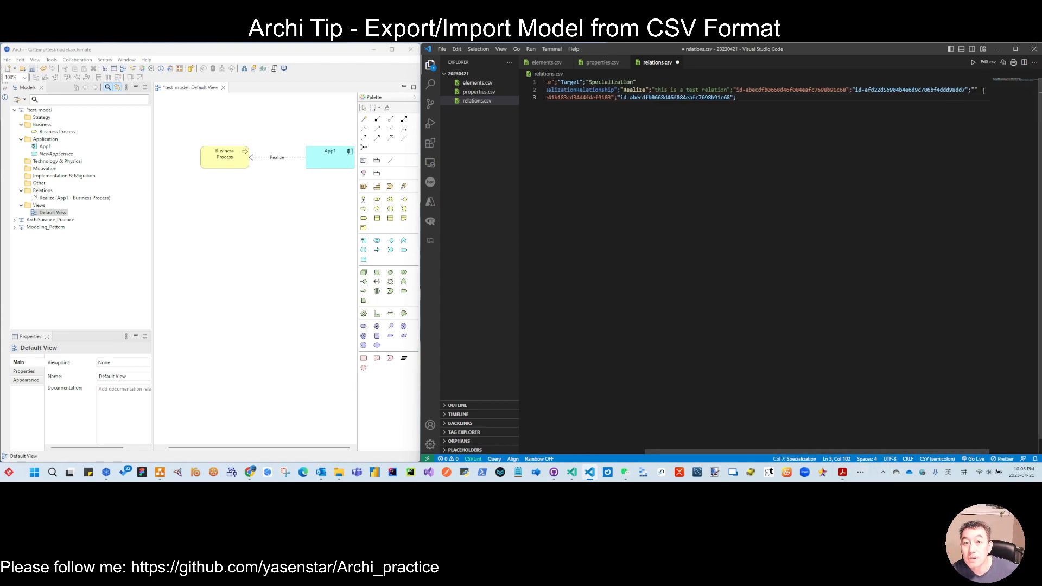
key("ctrl+s")
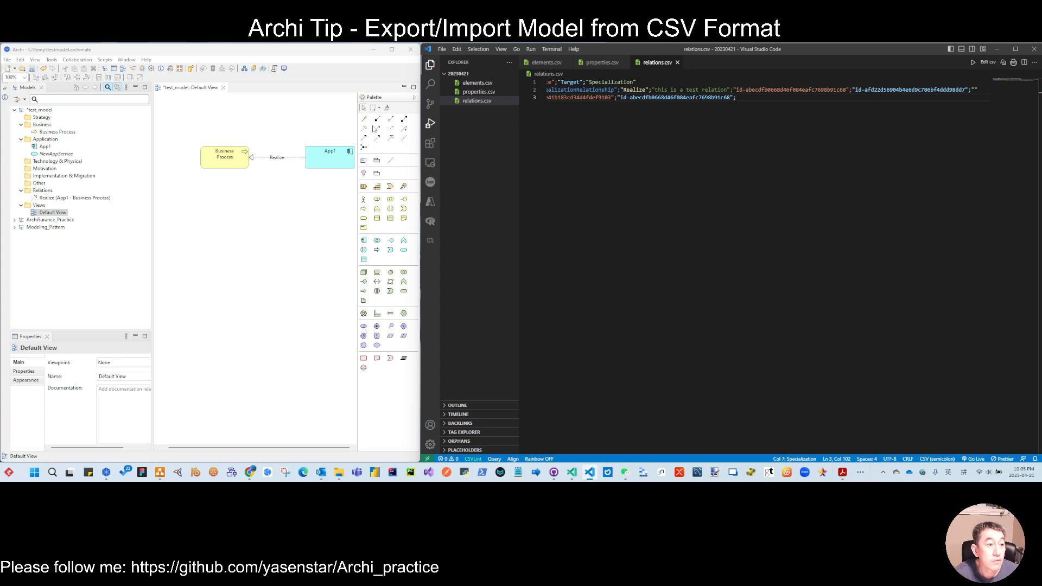
Step: Import relations.csv into test_model in Archi and inspect the serving relation from NewAppService to App1
left_click(81, 198)
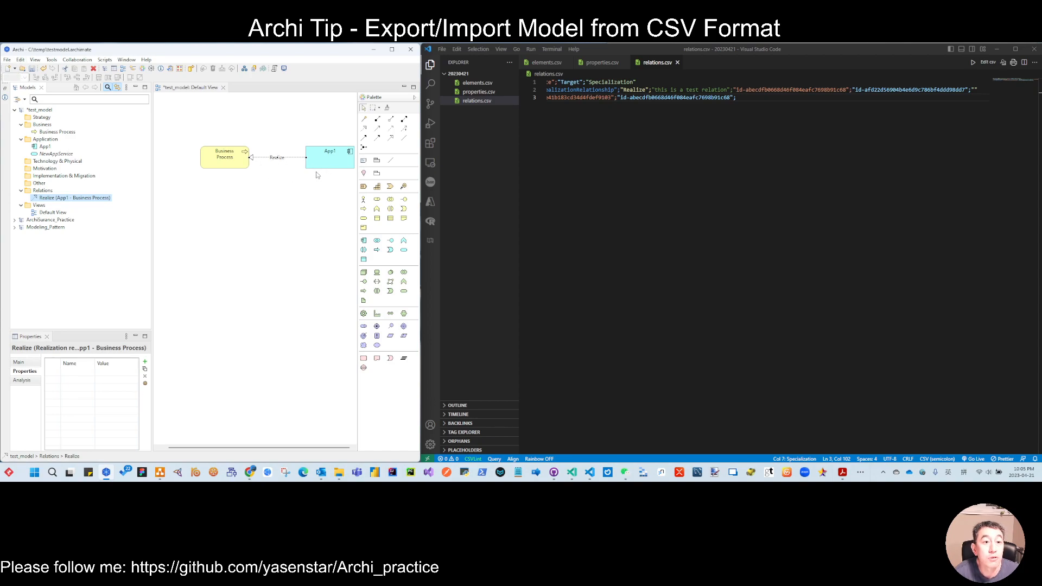
left_click(6, 60)
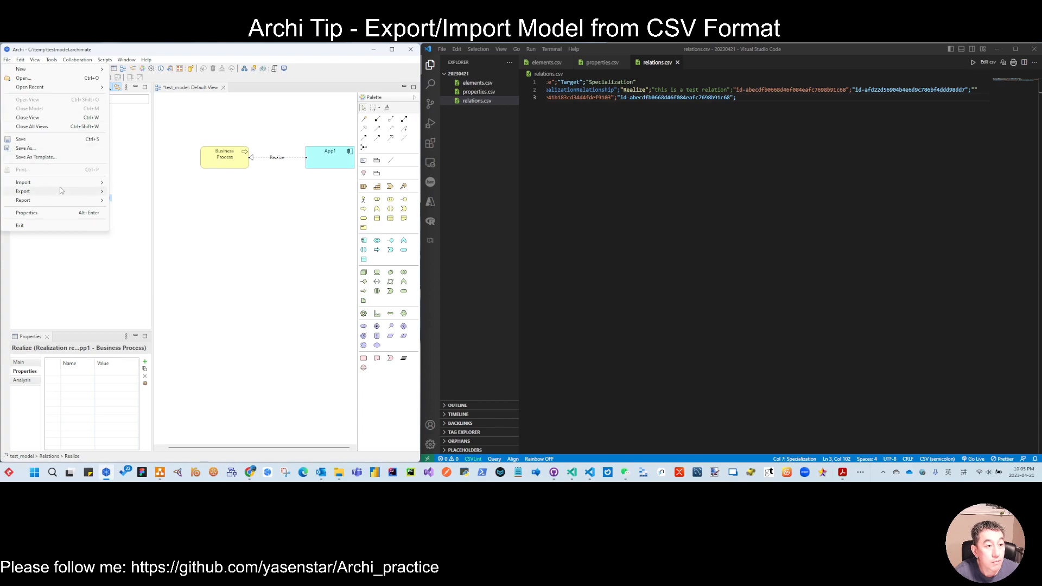
mouse_move(60, 183)
left_click(163, 184)
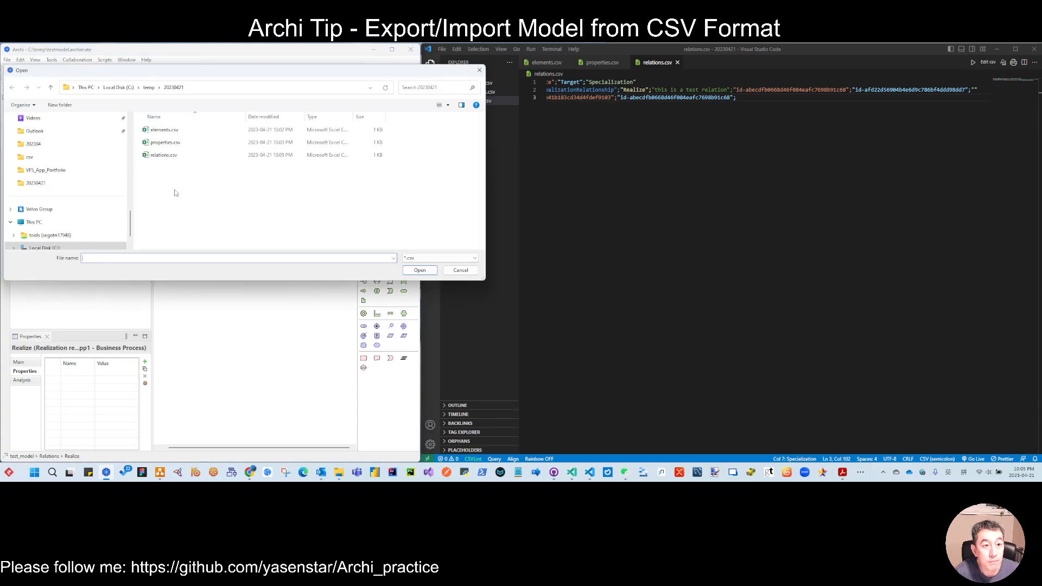
double_click(164, 155)
left_click(90, 205)
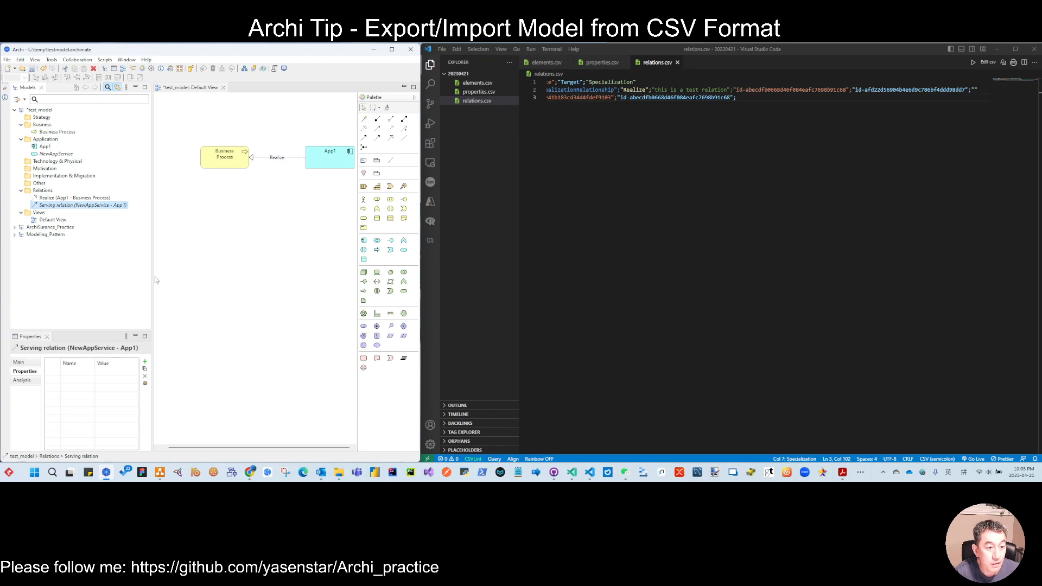
left_click_drag(155, 280, 199, 278)
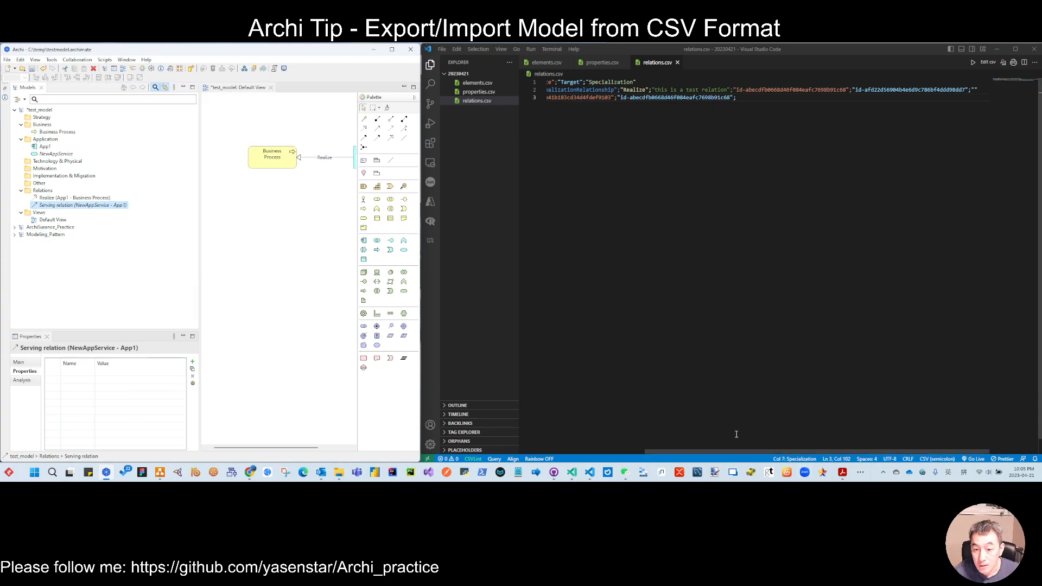
left_click(631, 453)
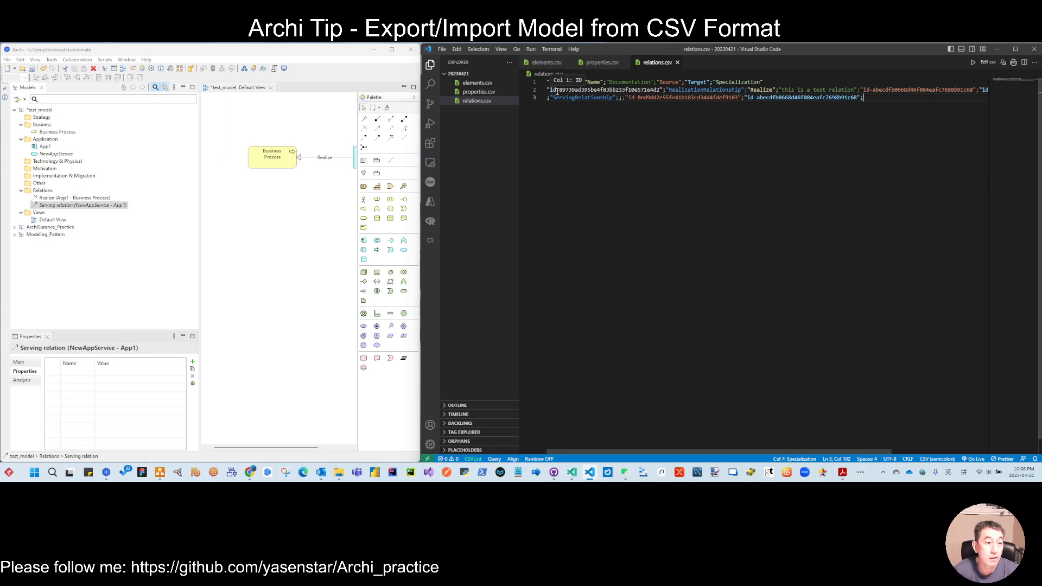
Step: Export the ArchiSurance_Practice model to CSV files in the output folder C:\temp\archisurance
left_click(45, 228)
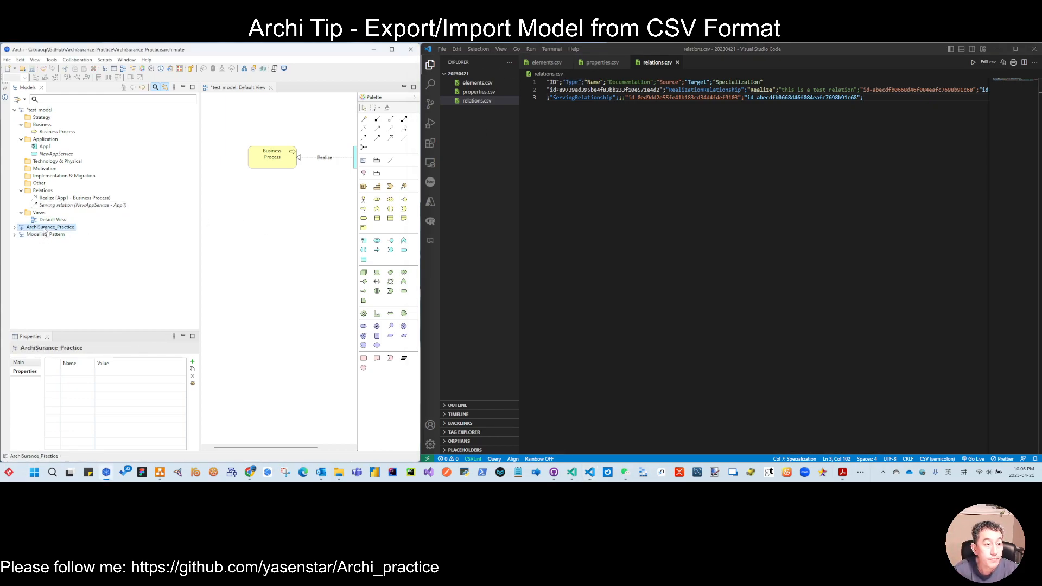
left_click(8, 60)
mouse_move(51, 192)
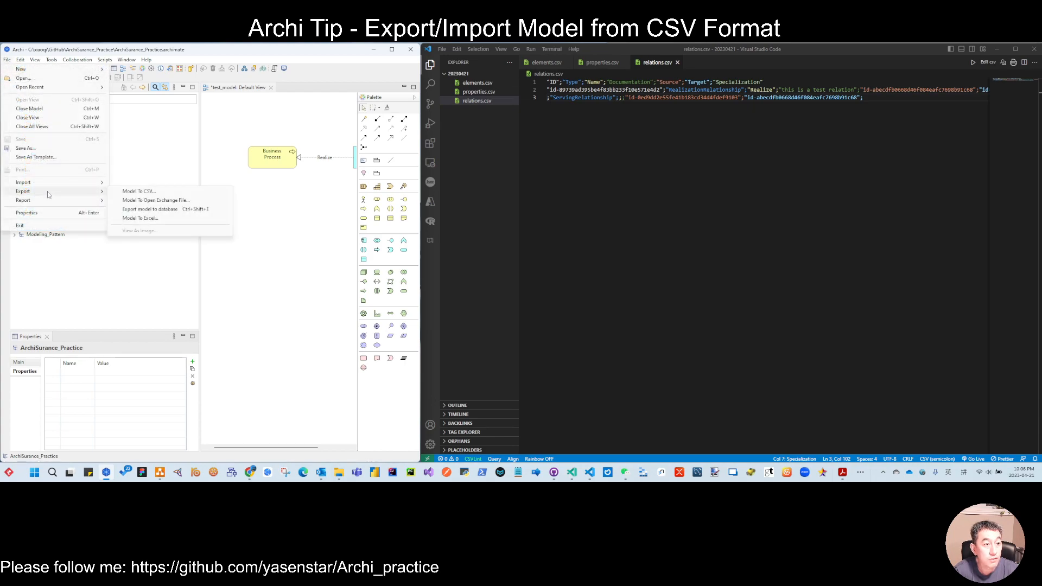
left_click(139, 192)
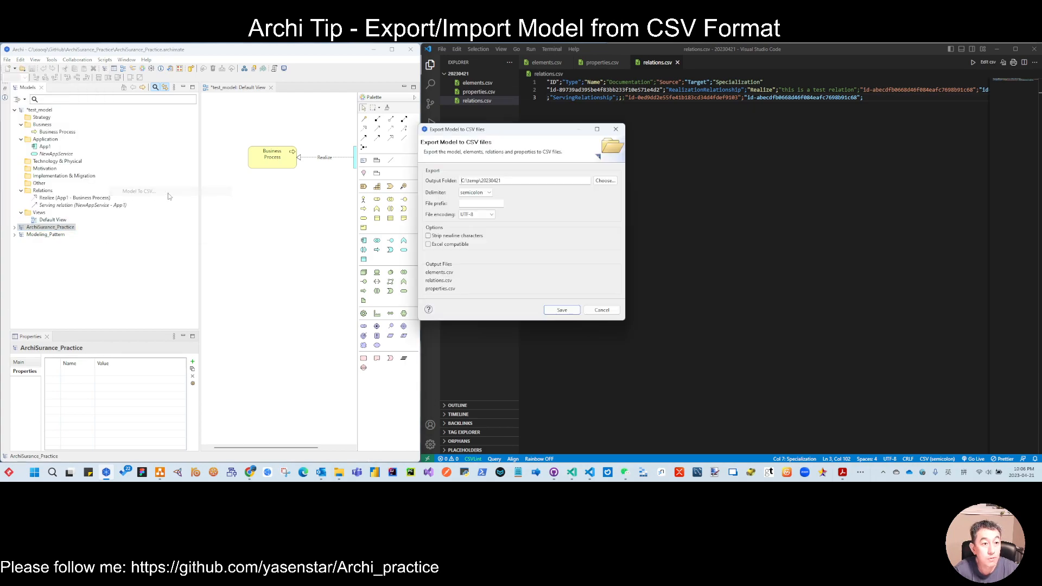
double_click(482, 180)
type("archisurance")
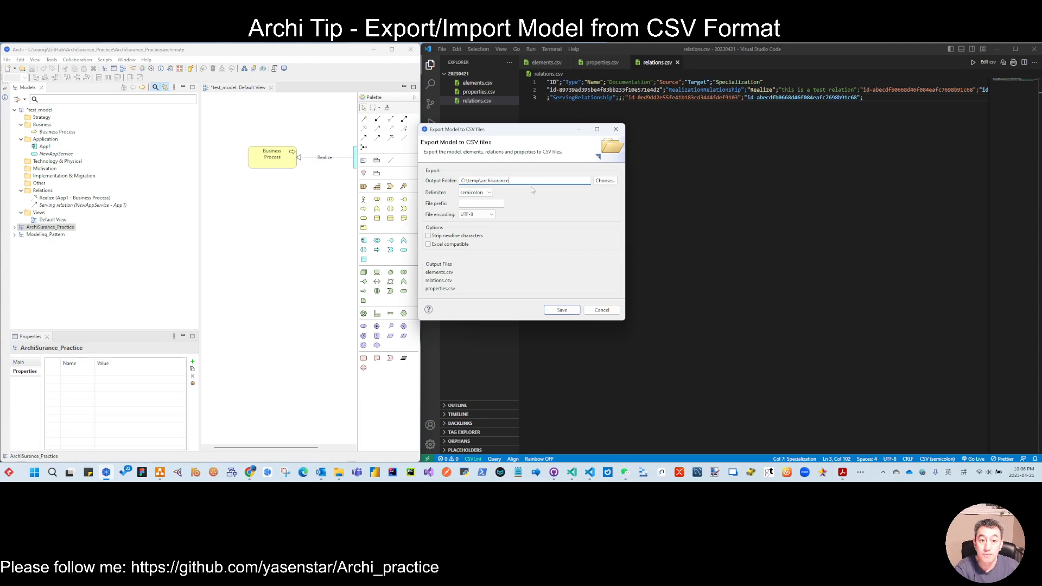
left_click(562, 310)
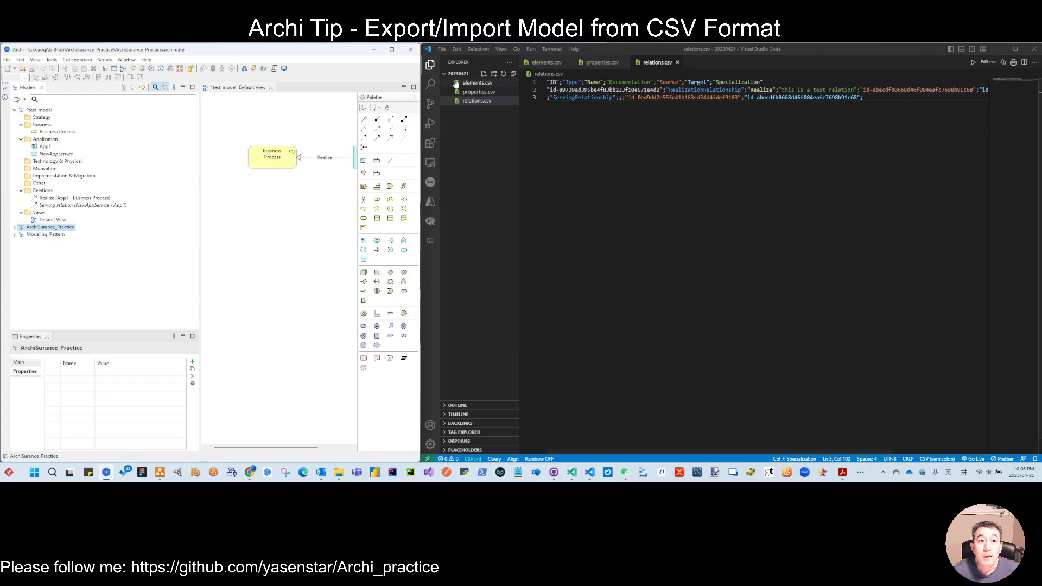
Step: Switch to Visual Studio Code and open the archisurance folder from C:\temp
left_click(443, 49)
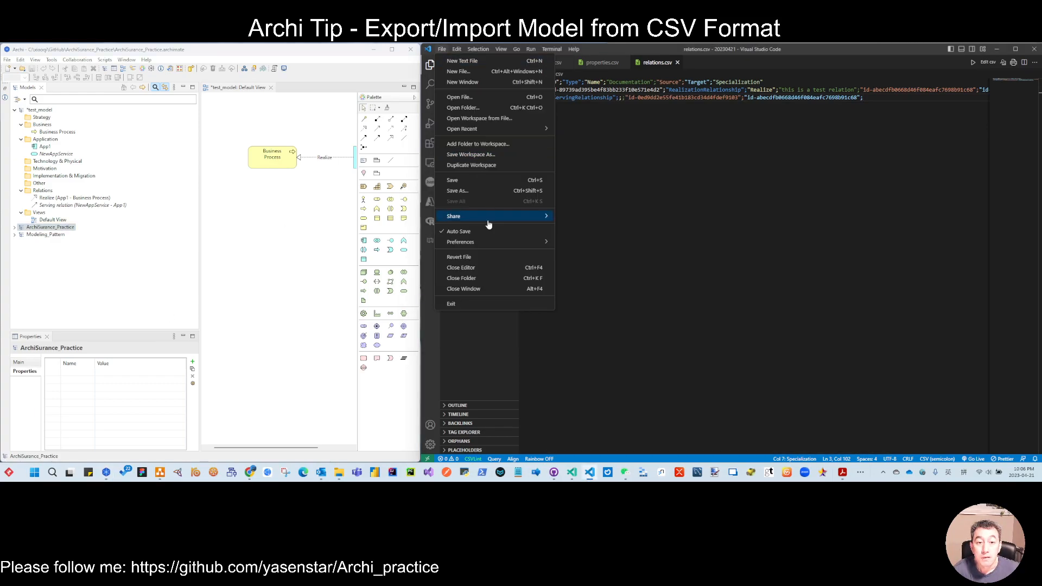
left_click(493, 108)
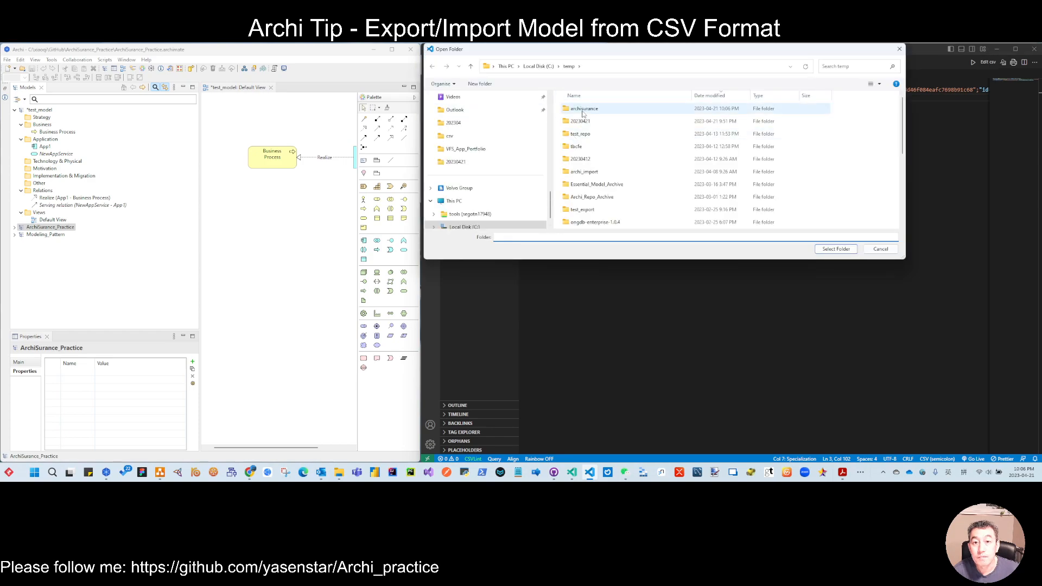
left_click(585, 111)
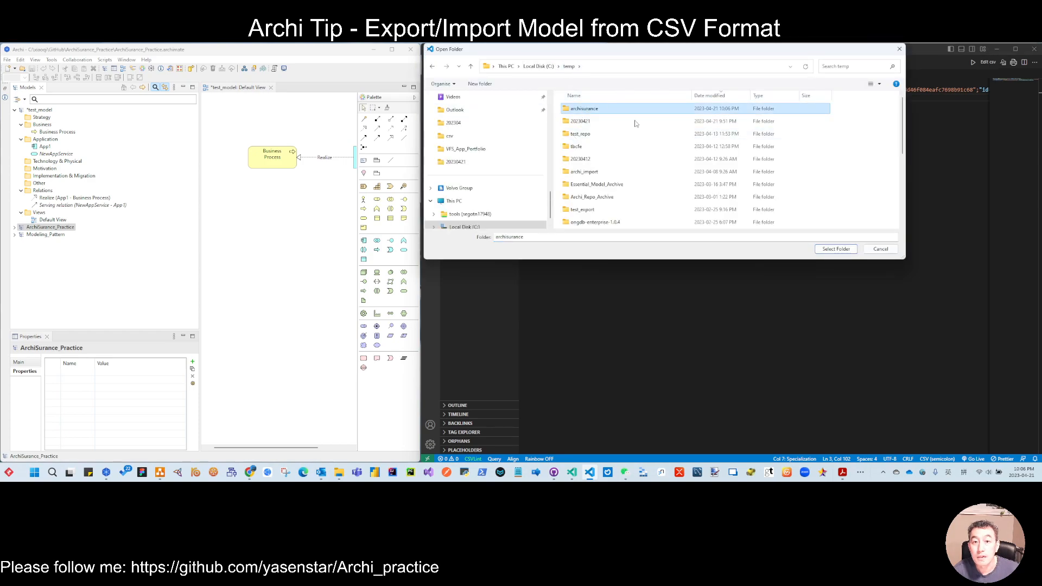
left_click(837, 250)
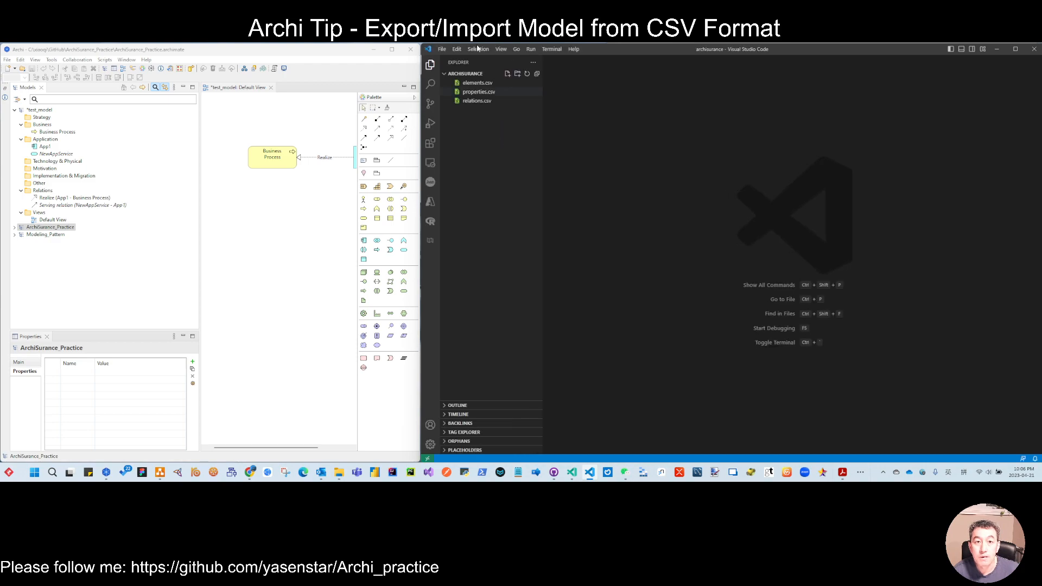
left_click(442, 49)
left_click(470, 108)
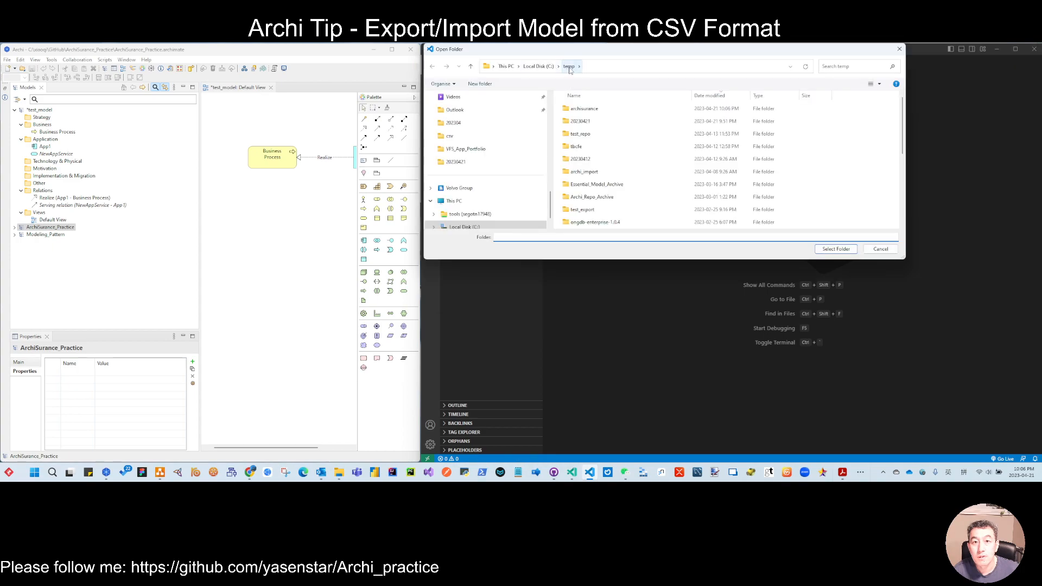
left_click(595, 109)
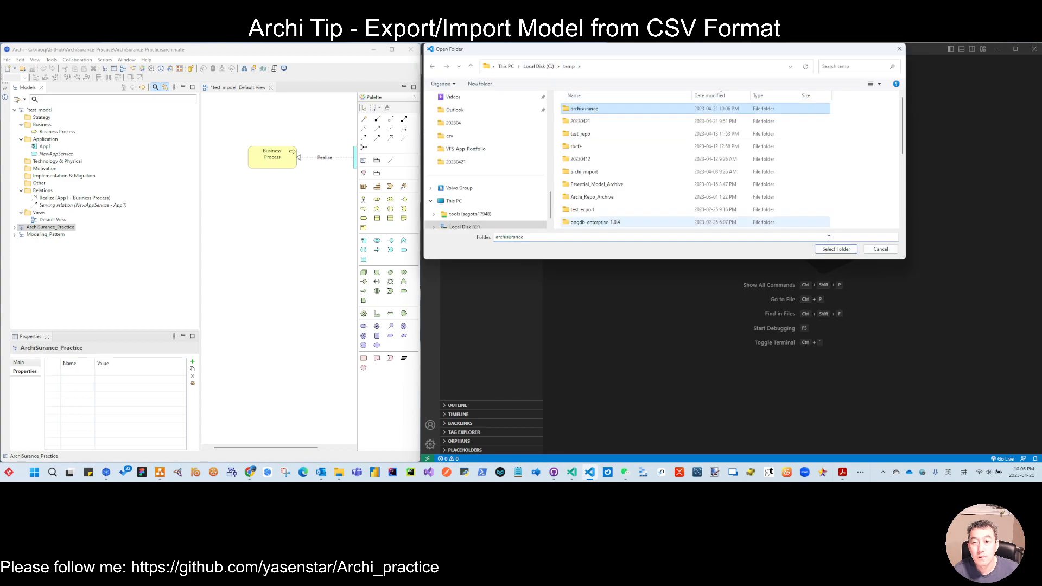
left_click(836, 248)
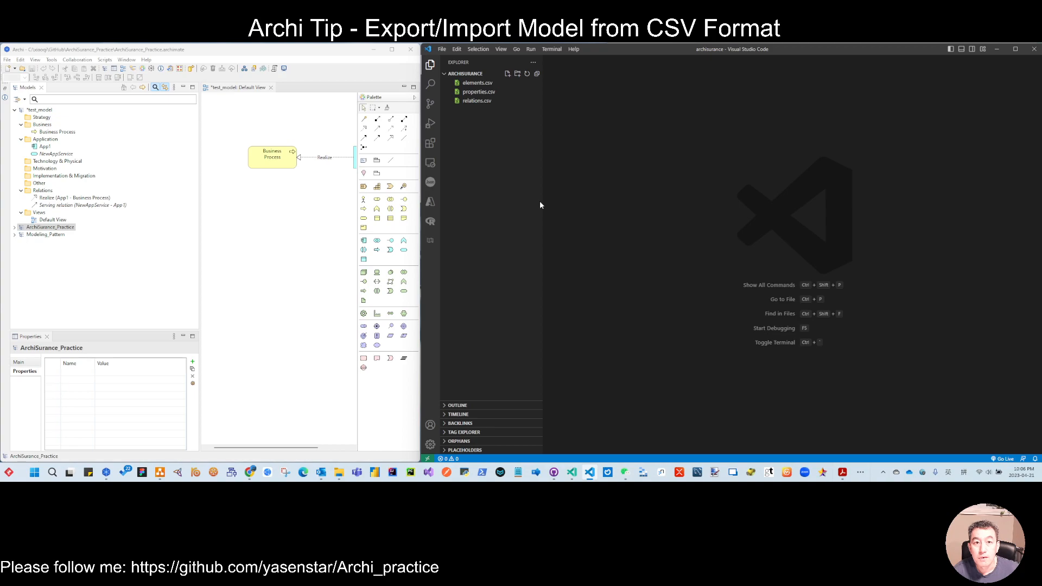
Step: Examine the element types listed in ArchiSurance's exported elements.csv
left_click(478, 83)
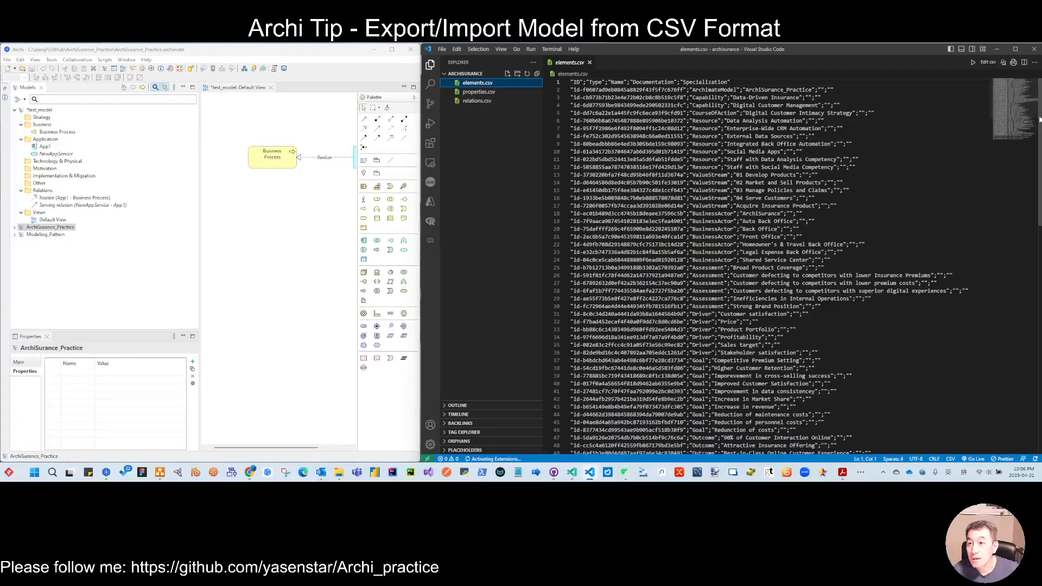
left_click_drag(1040, 119, 1027, 148)
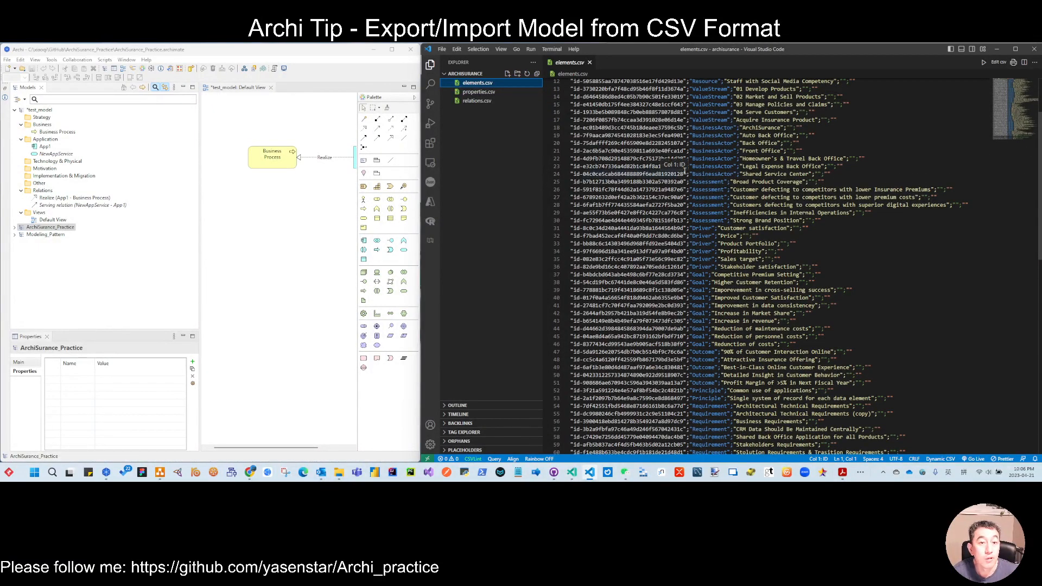
left_click(709, 183)
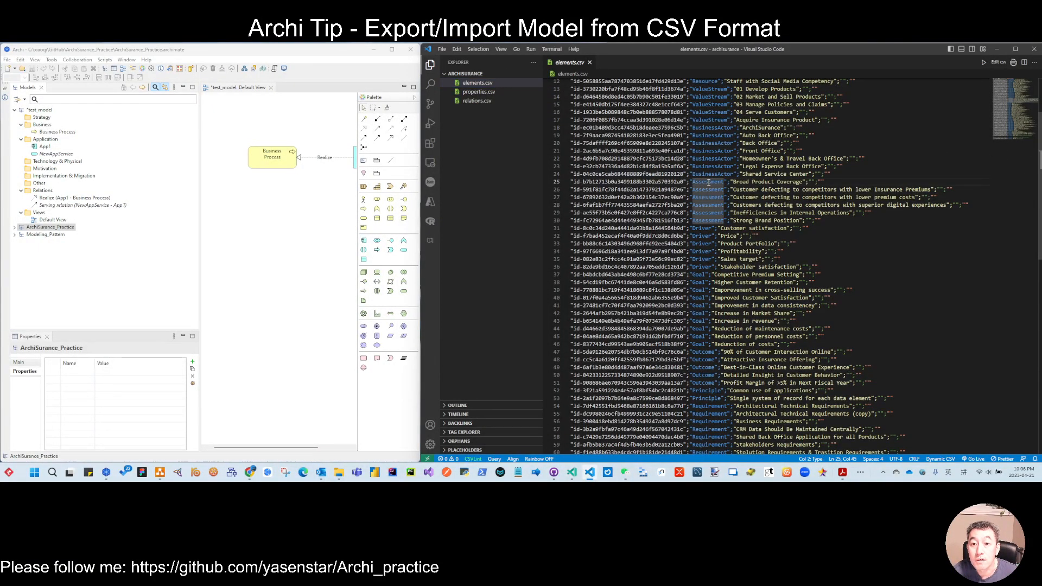
left_click(703, 228)
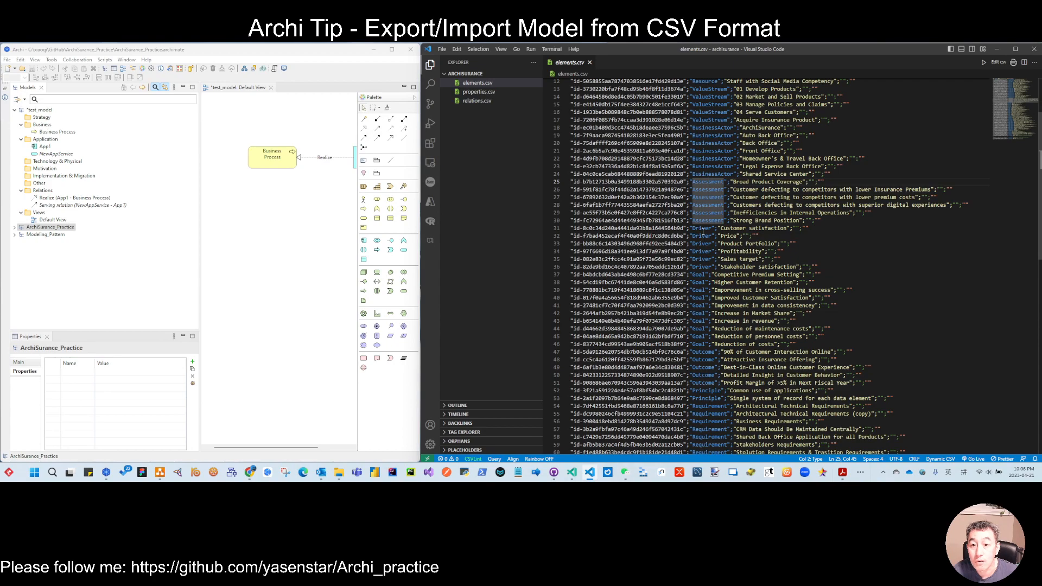
left_click(699, 359)
Step: Examine the property keys in ArchiSurance's properties.csv and the relationship rows in its relations.csv
left_click(479, 91)
left_click(700, 144)
left_click(699, 206)
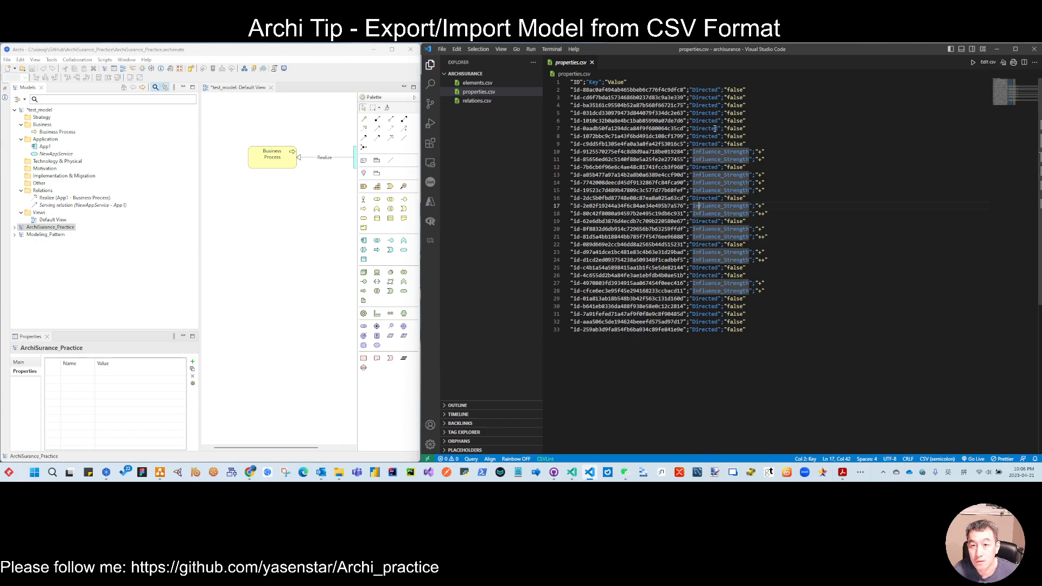
left_click(479, 101)
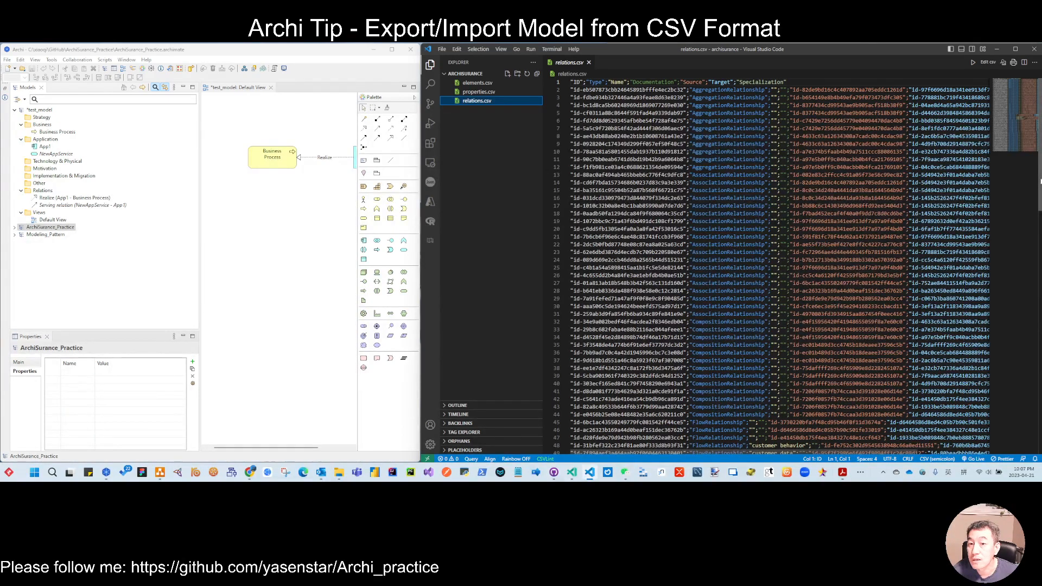
scroll(1040, 182, "down", 7)
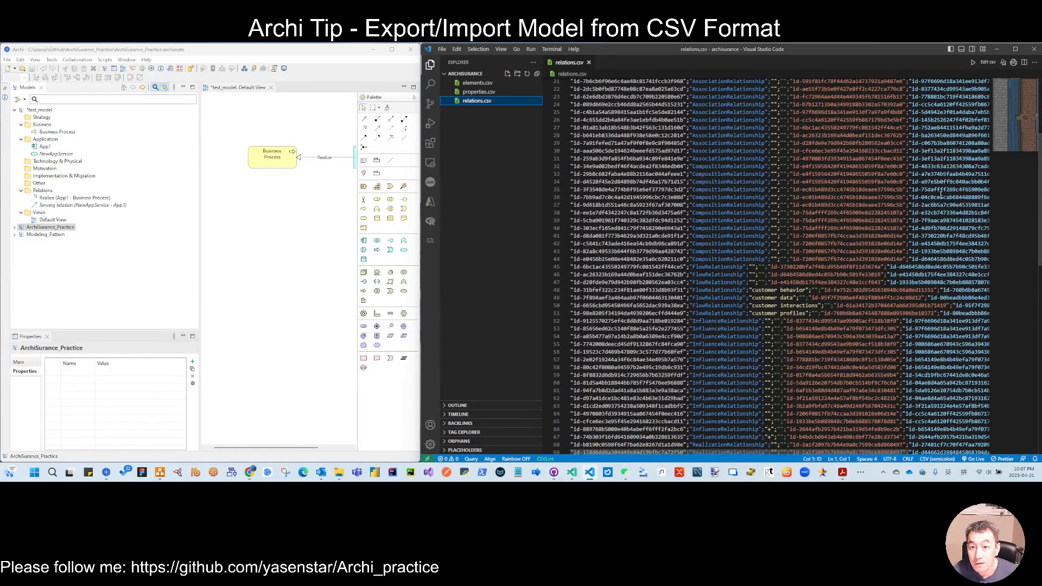
scroll(789, 388, "down", 10)
scroll(788, 387, "up", 17)
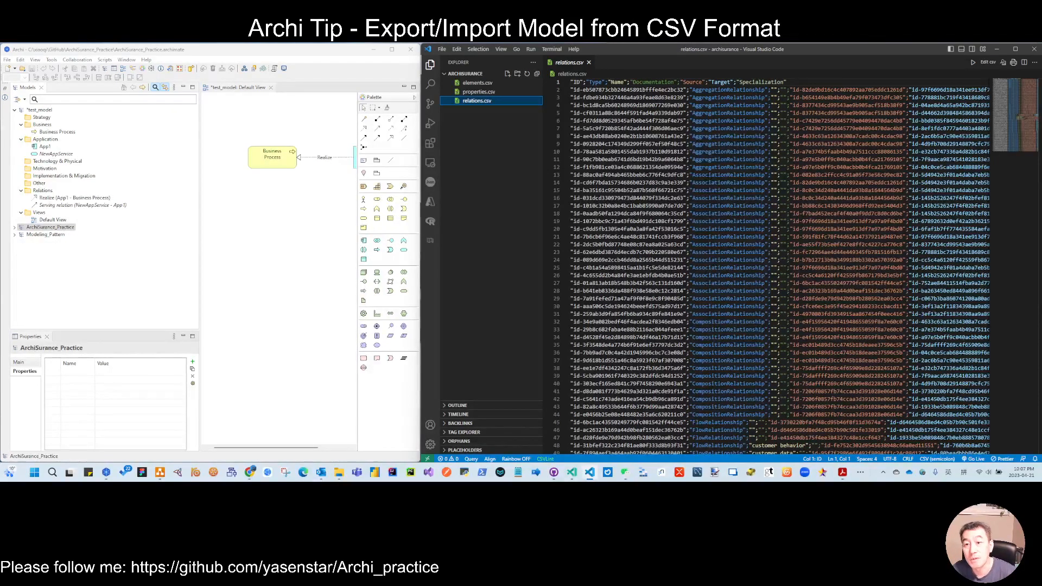
Step: Switch to Archi, place the serving relation from NewAppService to App1 on test_model's Default View, and align App1 above NewAppService
left_click(71, 206)
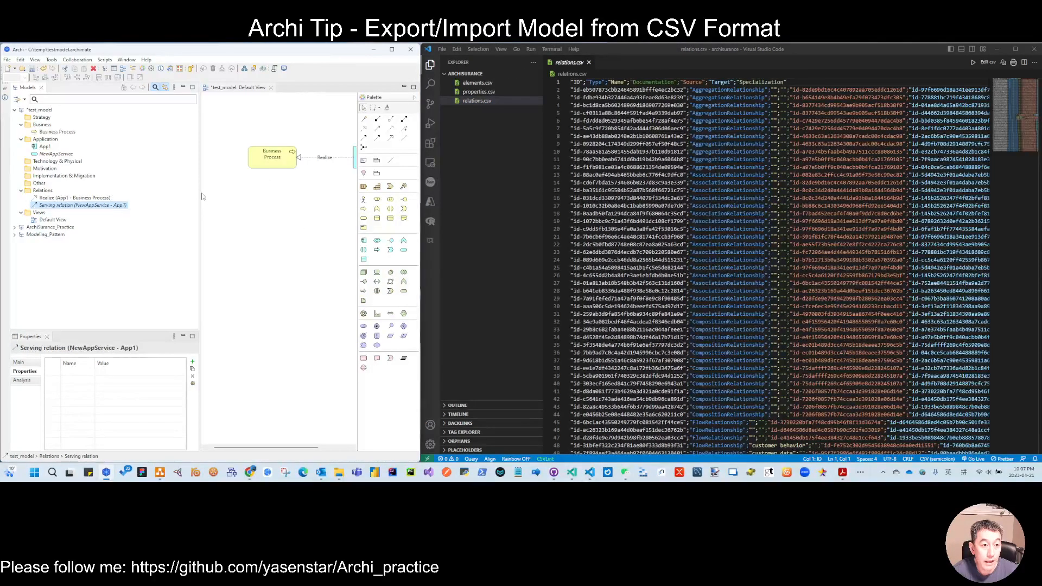
left_click_drag(200, 196, 145, 195)
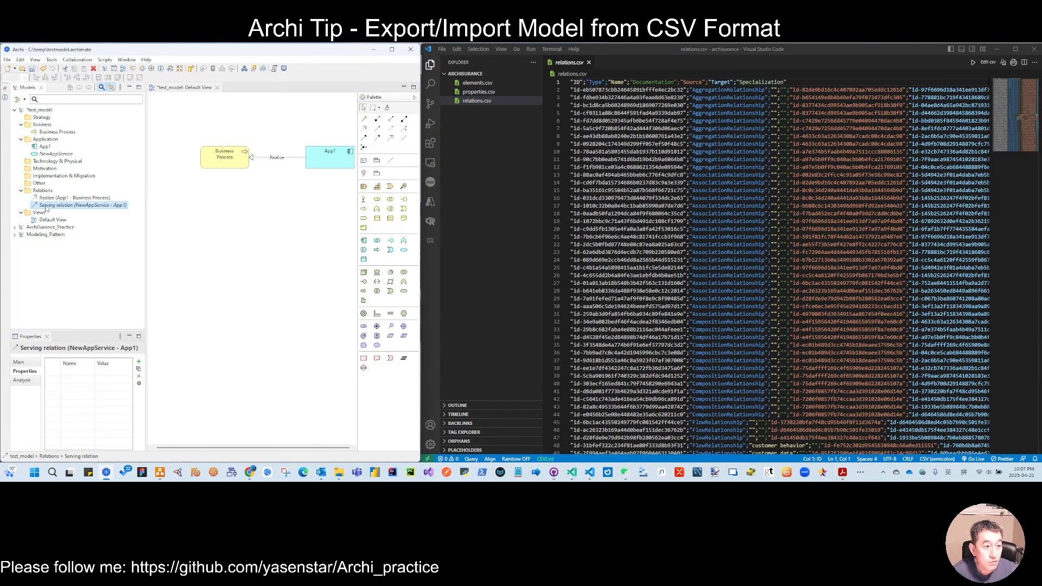
left_click_drag(49, 206, 316, 212)
left_click_drag(323, 164, 311, 164)
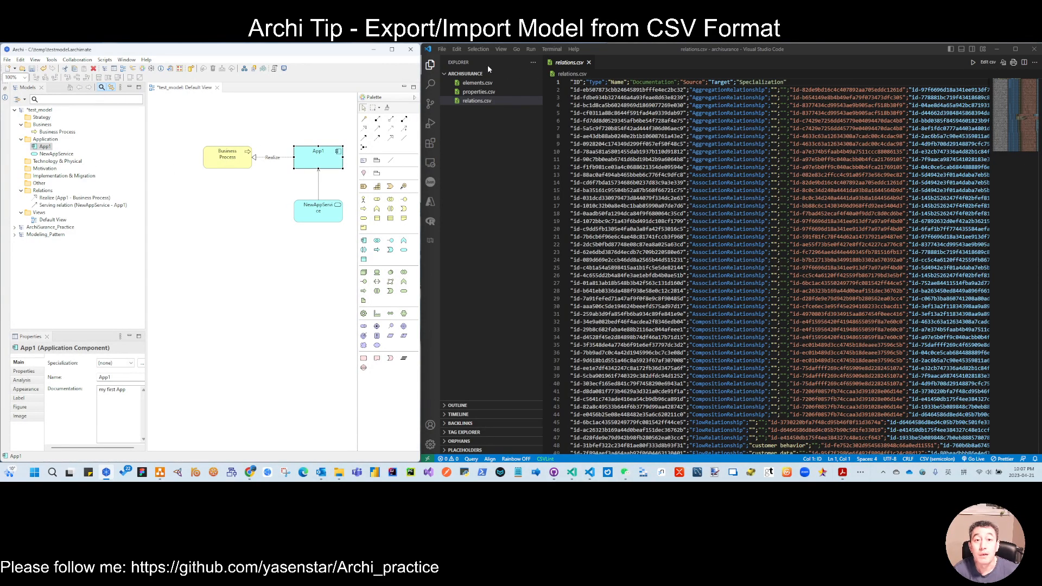
Step: Switch to Visual Studio Code and open the 20230421 folder from C:\temp
left_click(443, 50)
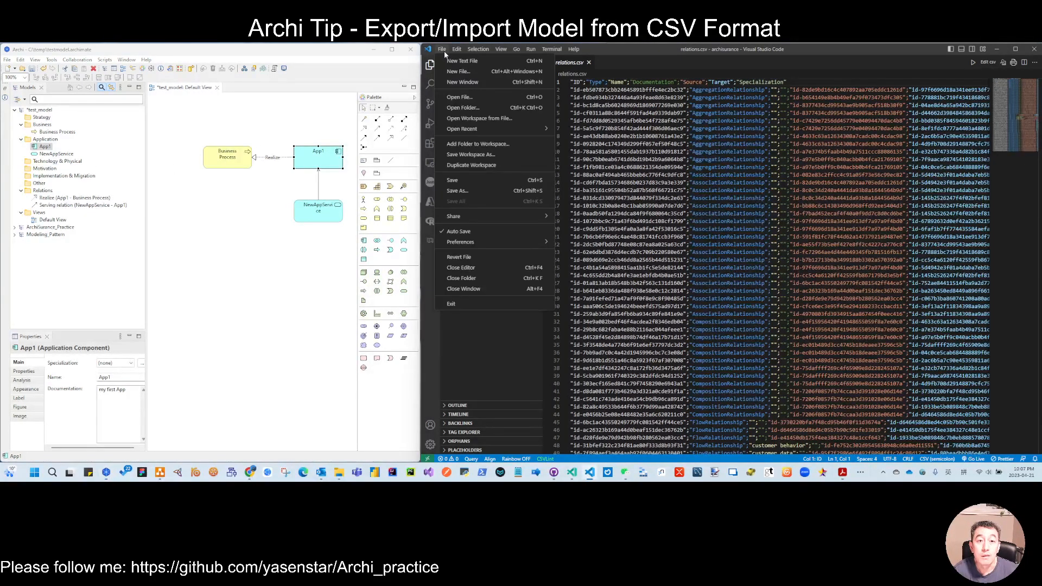
left_click(491, 112)
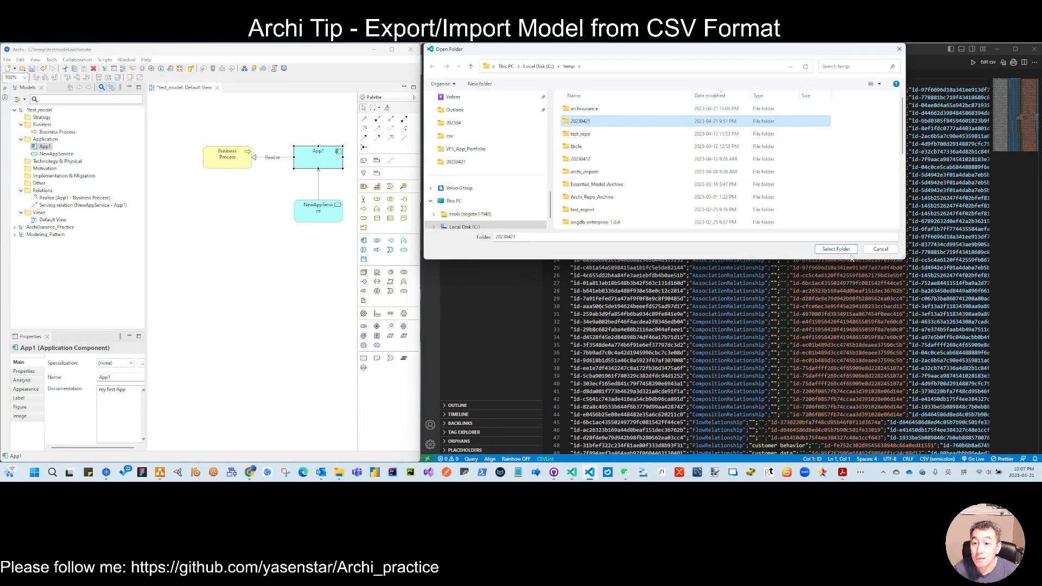
left_click(836, 248)
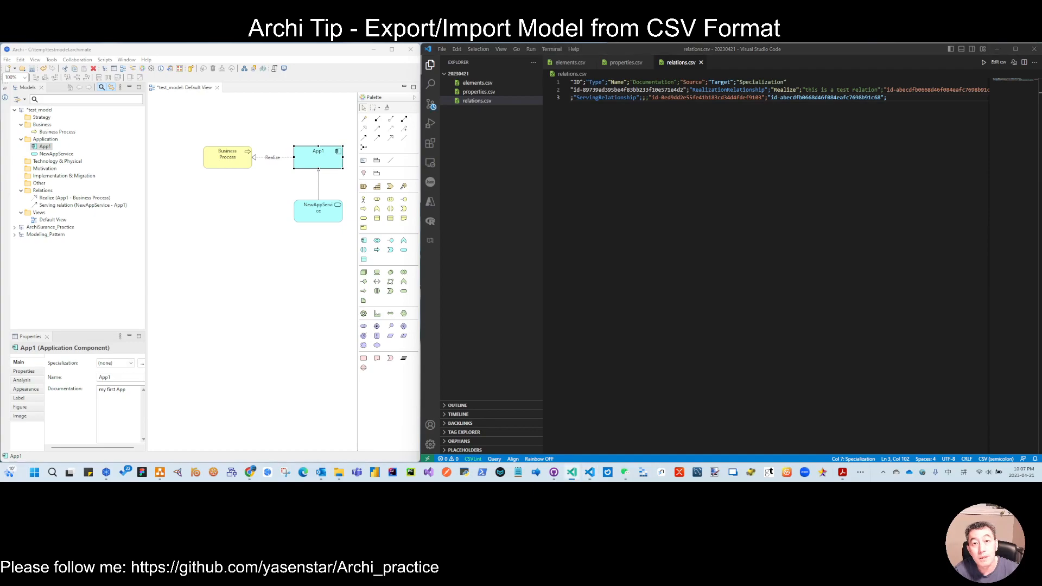
Step: Switch to the Visual Studio Code Insiders window, widen it, and review the capability rows in the 20230412 folder's capability.csv
left_click_drag(282, 478, 378, 138)
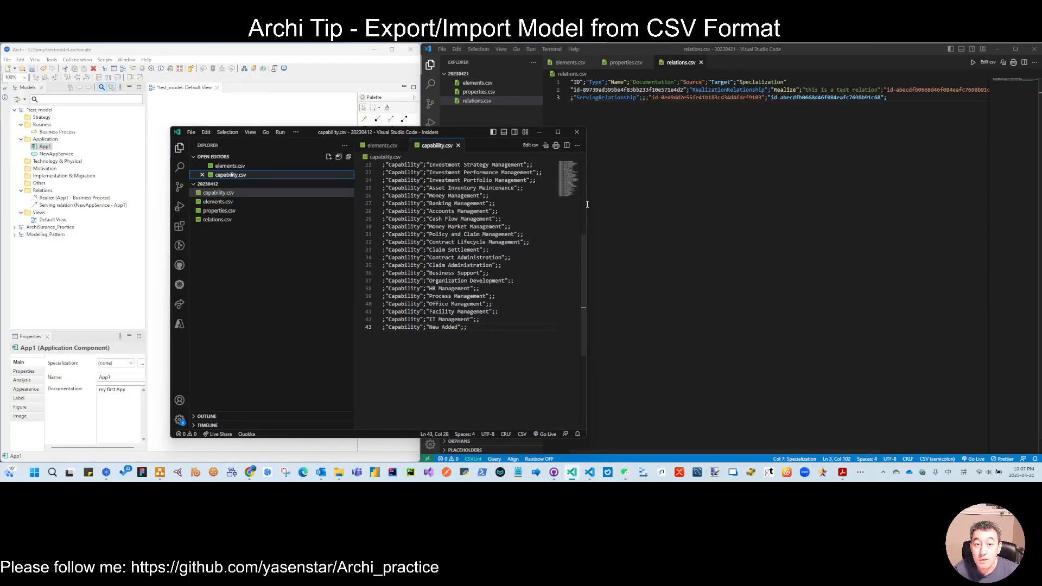
left_click_drag(588, 204, 678, 216)
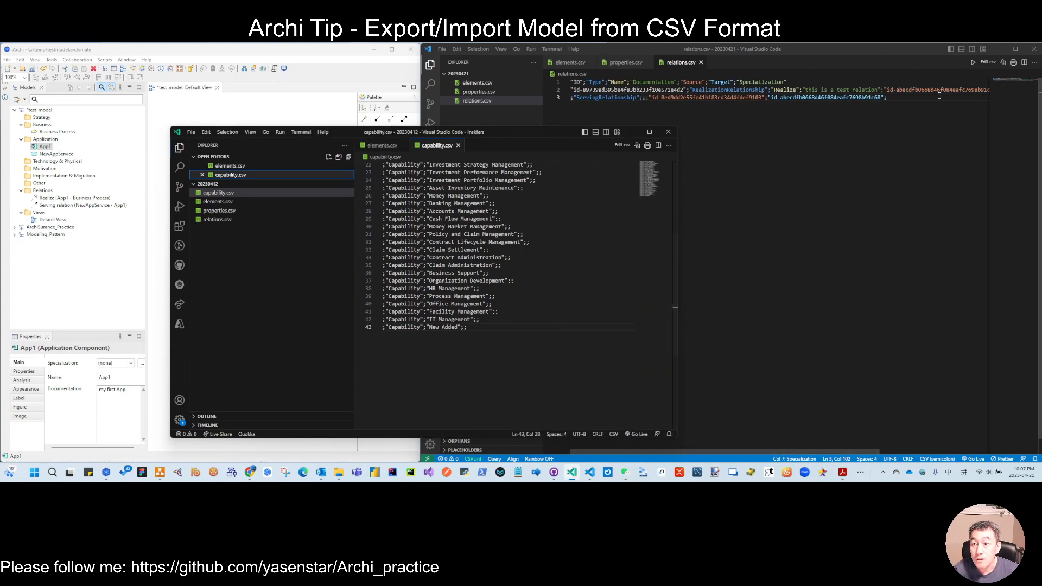
scroll(537, 214, "up", 7)
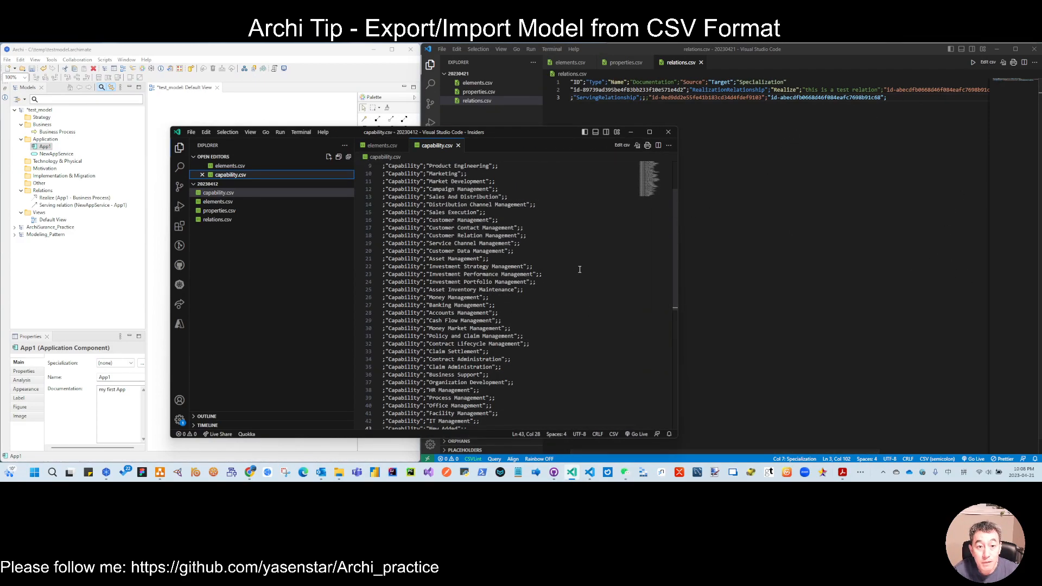
scroll(537, 213, "down", 6)
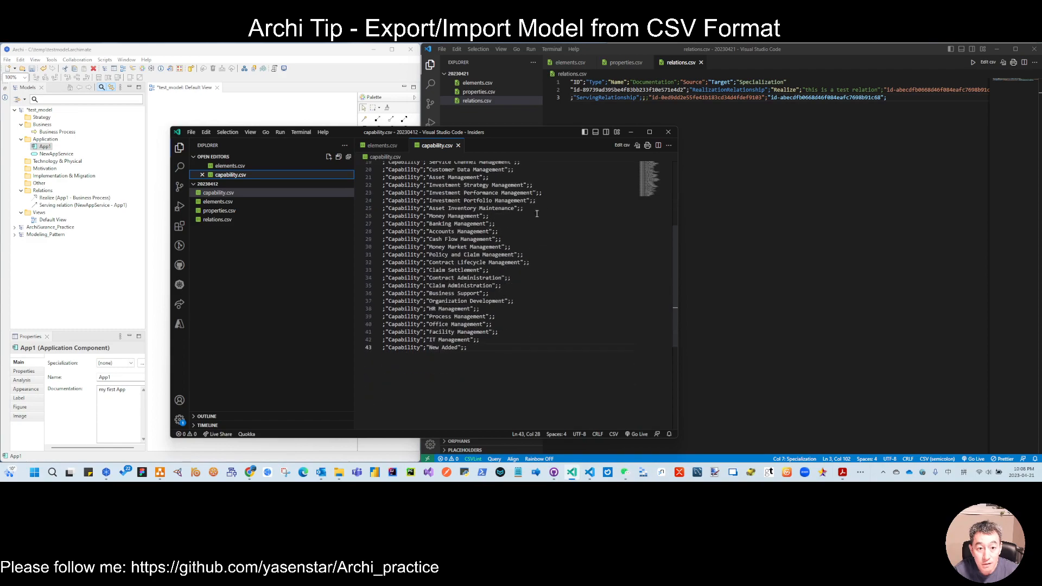